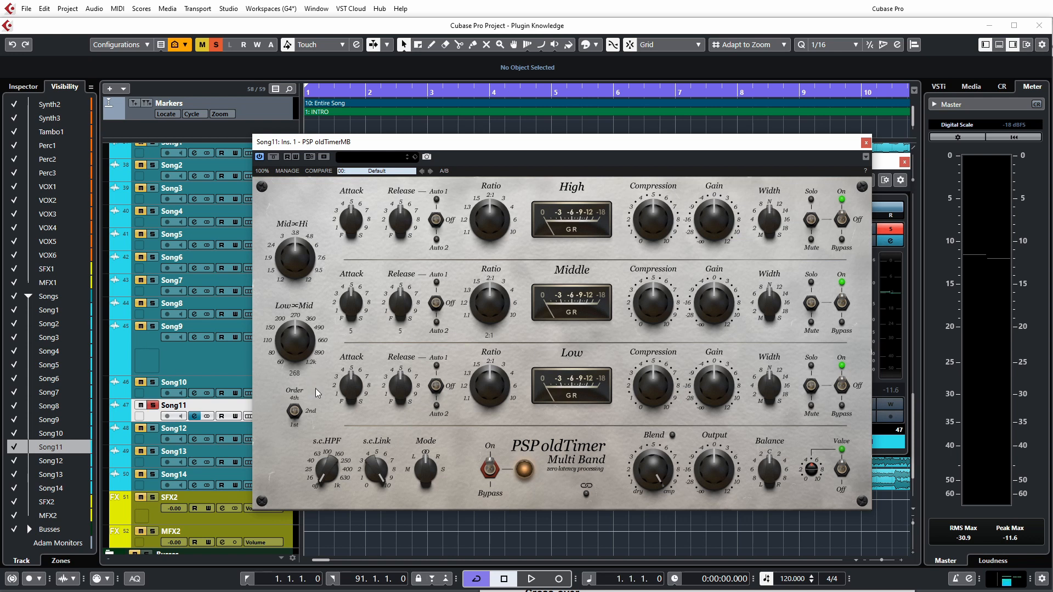
mouse_move(344, 444)
mouse_move(292, 320)
mouse_move(494, 190)
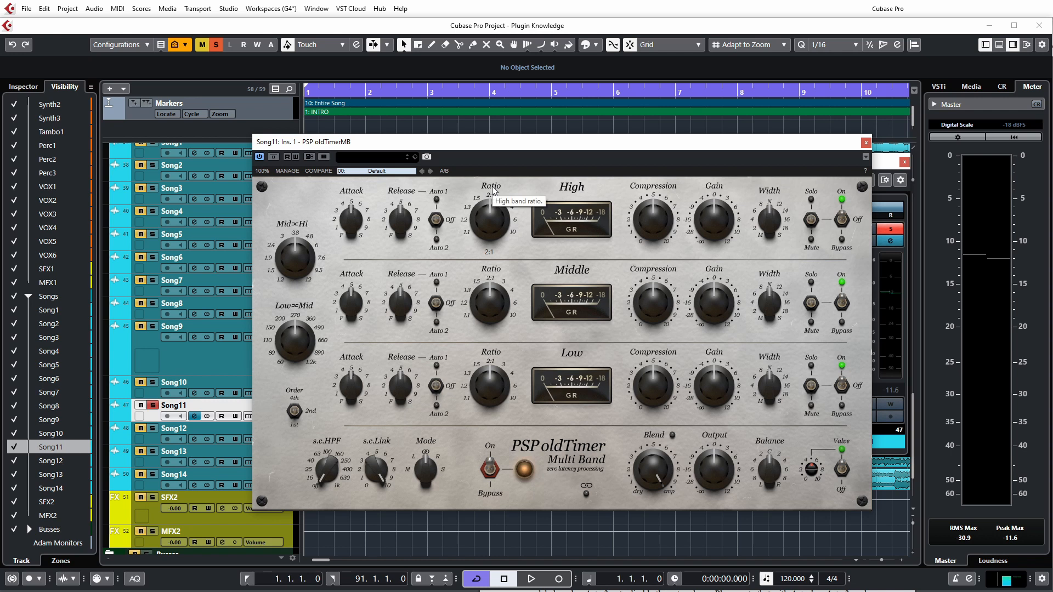
mouse_move(498, 327)
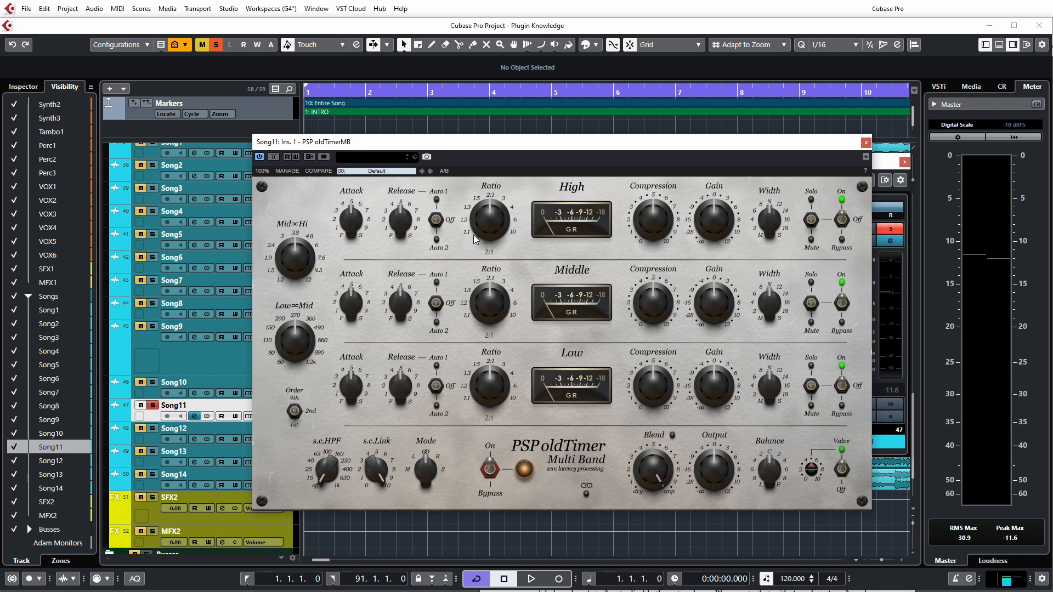
Toggle the multiband compressor between bypass and on twice, leaving it on
mouse_move(469, 241)
click(488, 479)
click(490, 465)
click(483, 480)
click(488, 470)
Try the sidechain high-pass filter at a higher frequency, return it to off, and test the sidechain link control
drag(324, 475, 334, 404)
drag(326, 464, 353, 506)
drag(383, 479, 455, 437)
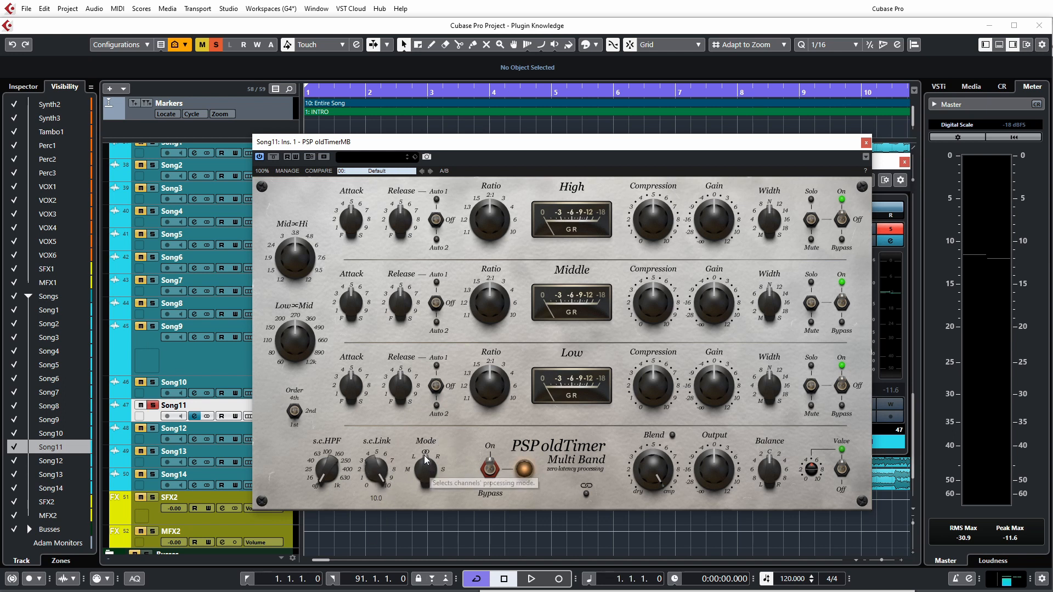
Try the channel processing modes S, L and M, and return the mode to stereo
drag(429, 457, 422, 477)
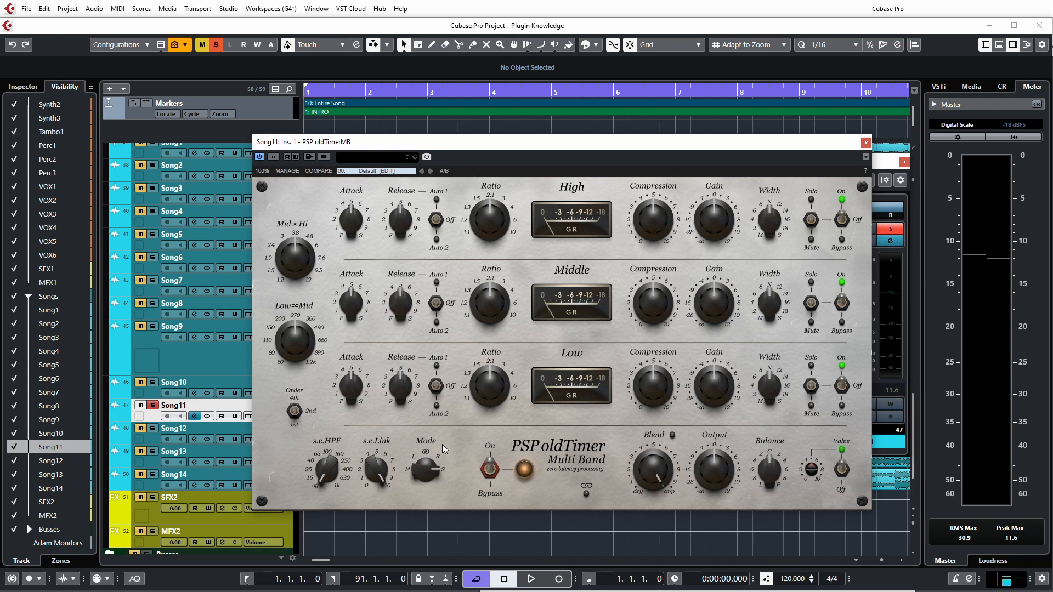
drag(441, 453, 416, 475)
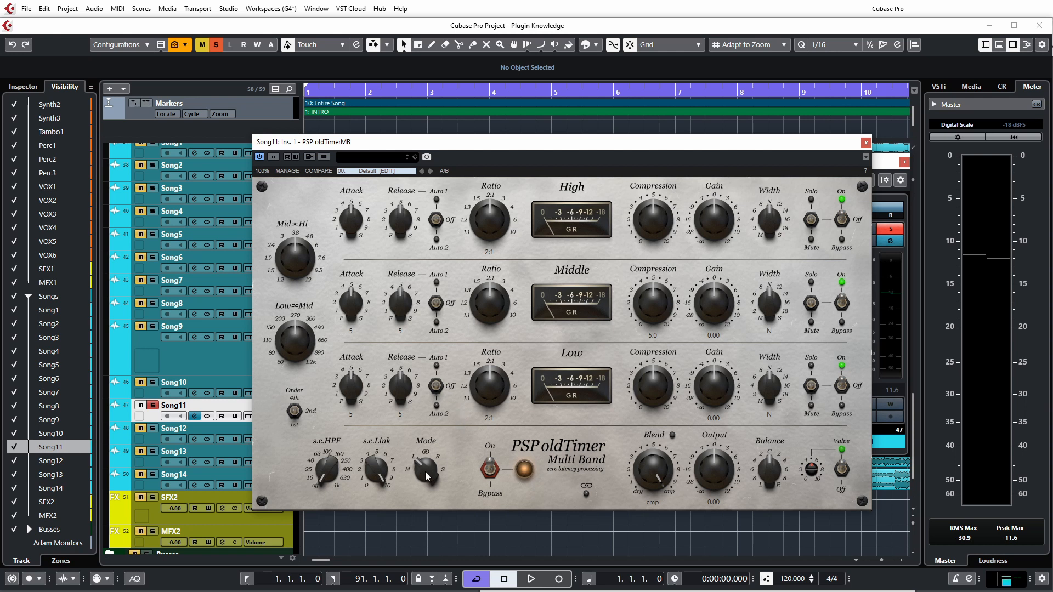
drag(420, 476, 419, 502)
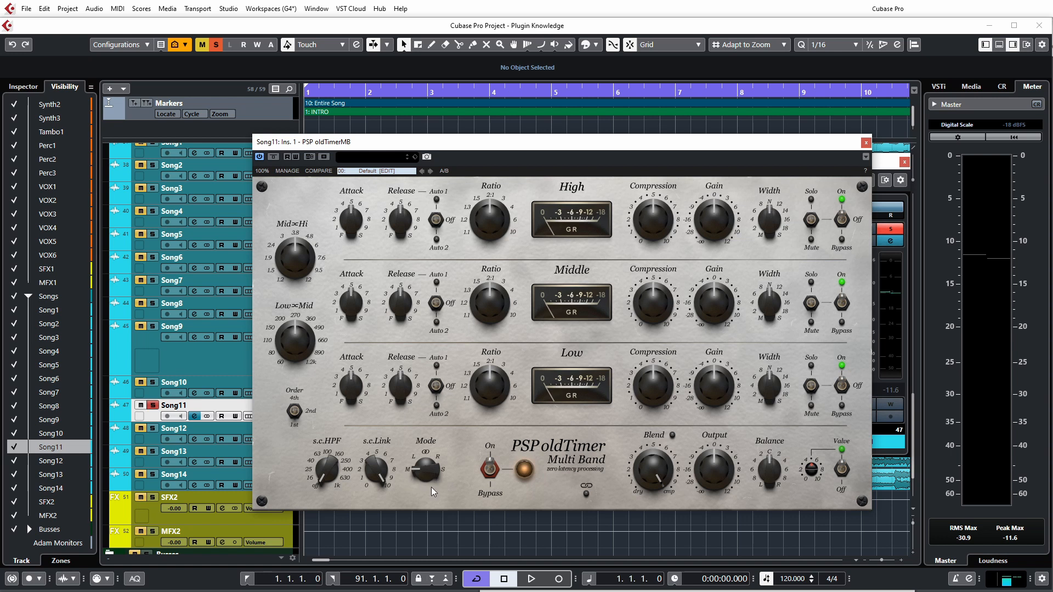
mouse_move(432, 485)
mouse_down()
mouse_move(435, 428)
mouse_move(415, 463)
mouse_move(422, 451)
mouse_move(432, 478)
mouse_up()
Try lowering the compression with the bands linked, adjust the low band alone, and switch the linking off
drag(650, 386, 649, 402)
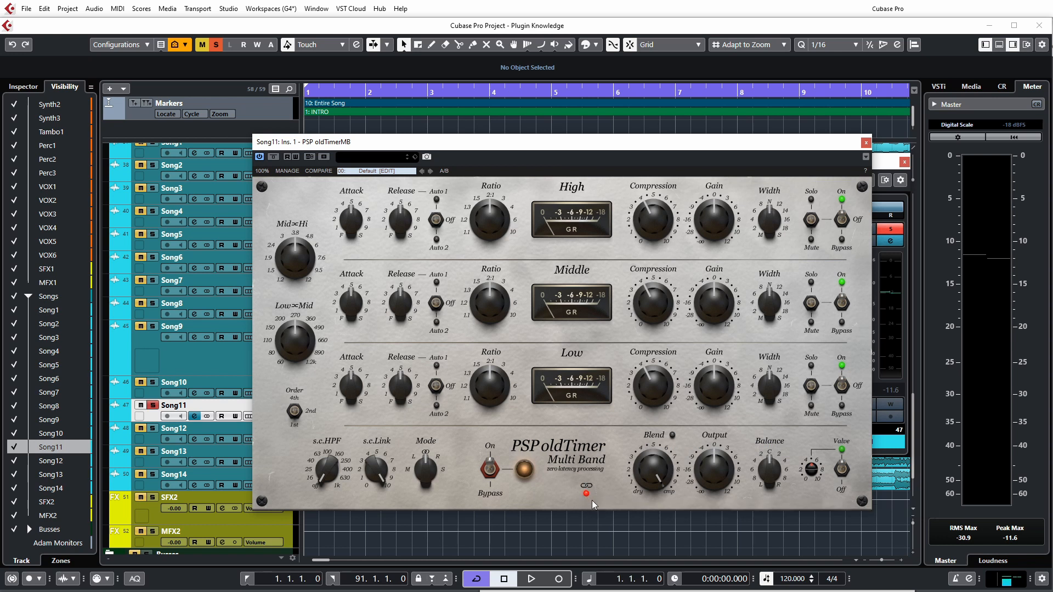
key(alt)
mouse_move(648, 395)
mouse_down()
mouse_move(648, 378)
mouse_move(647, 388)
mouse_up()
click(586, 494)
drag(658, 376, 636, 396)
Reset the compression of the low, middle and high bands to 5.0
double_click(651, 389)
double_click(653, 310)
double_click(657, 221)
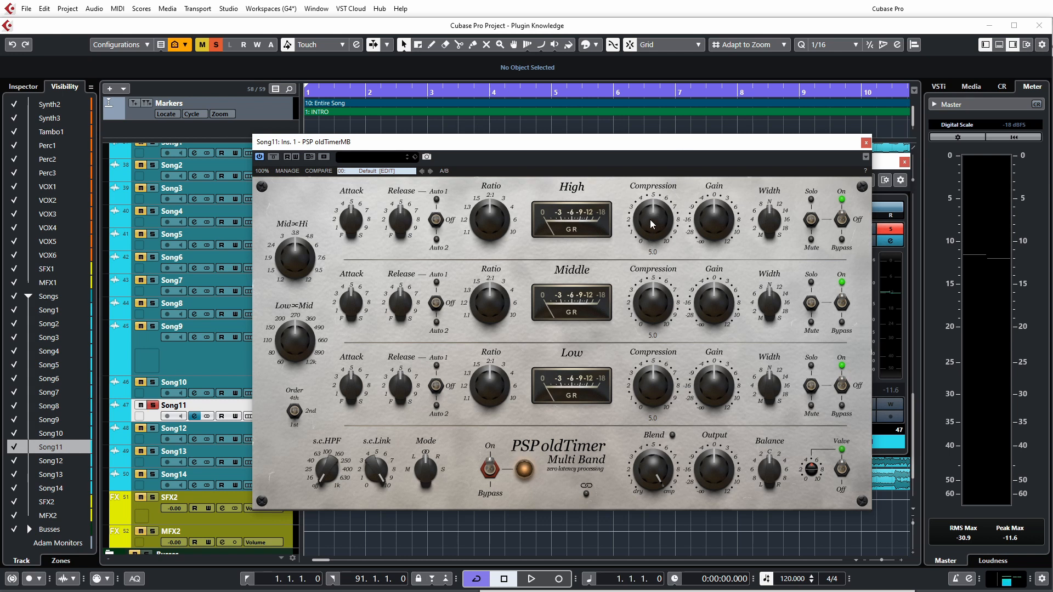
Switch the output valve saturation off and back on
mouse_move(668, 466)
mouse_move(721, 476)
mouse_move(776, 474)
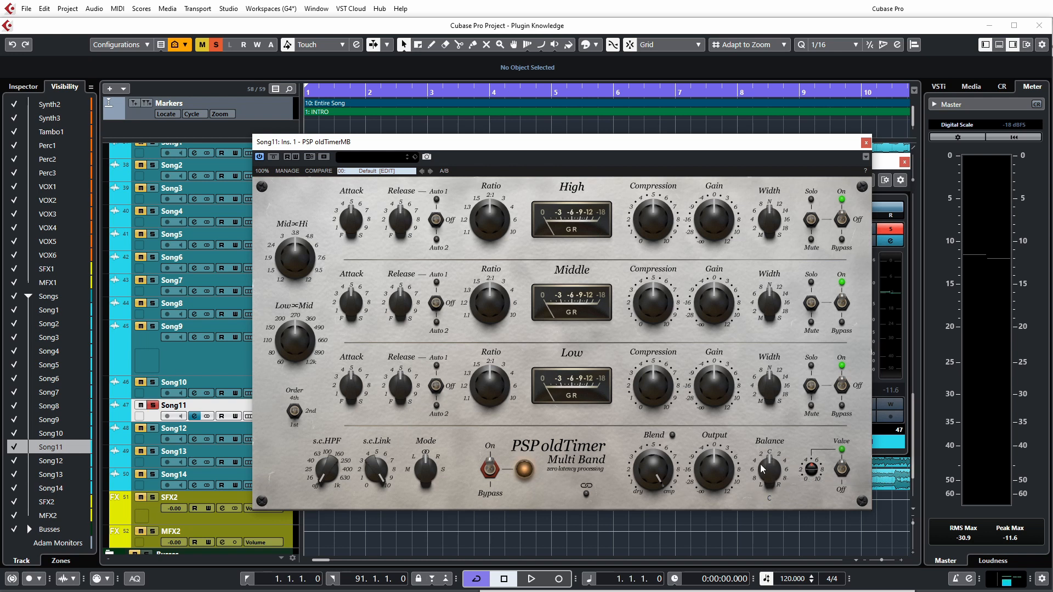
click(842, 468)
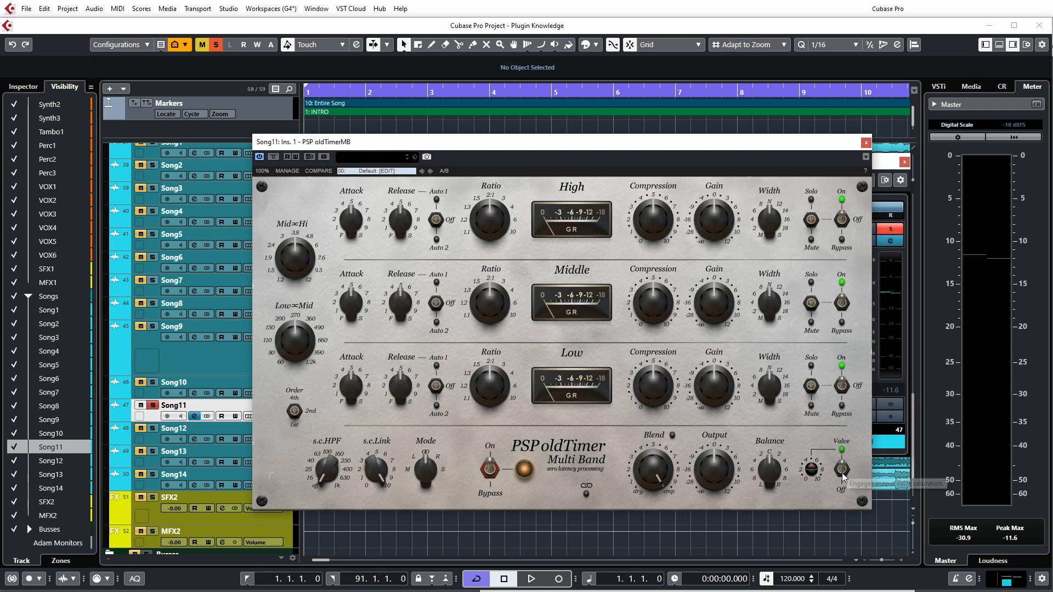
click(843, 470)
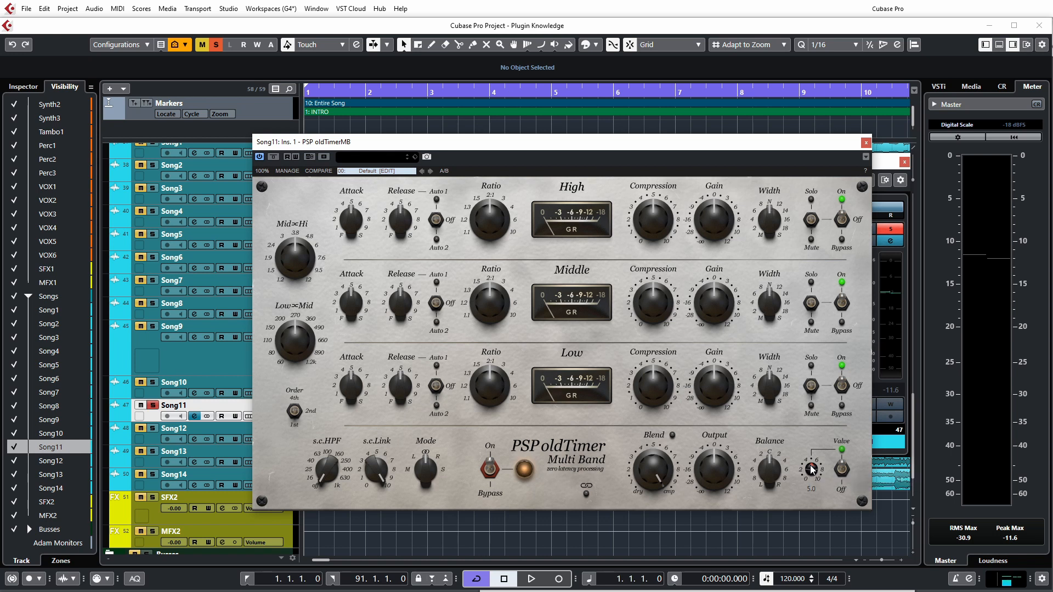
Bypass the multiband compressor and play the song to hear the unprocessed signal
click(490, 473)
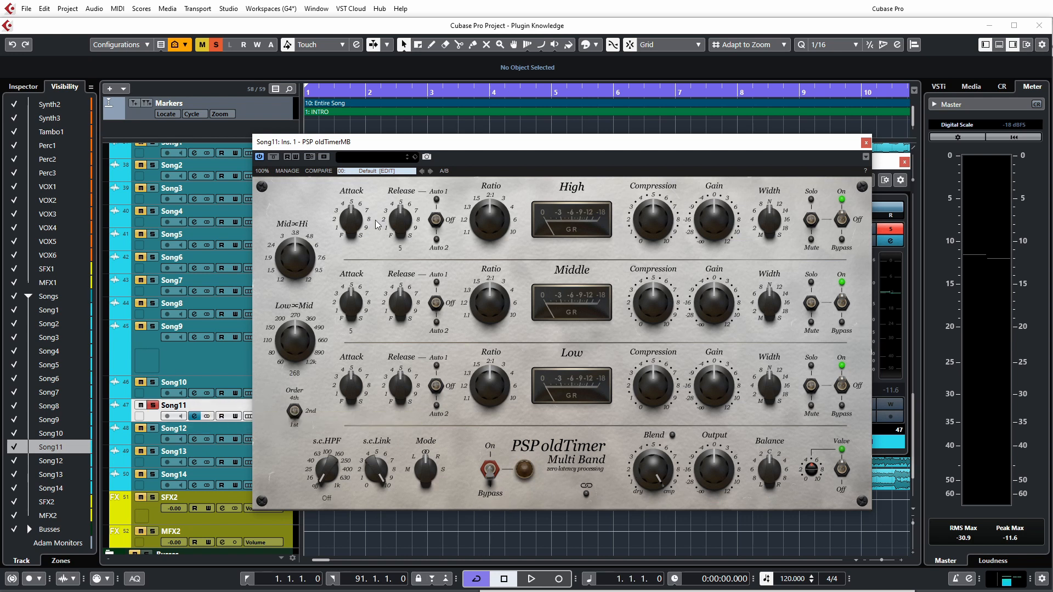
key(space)
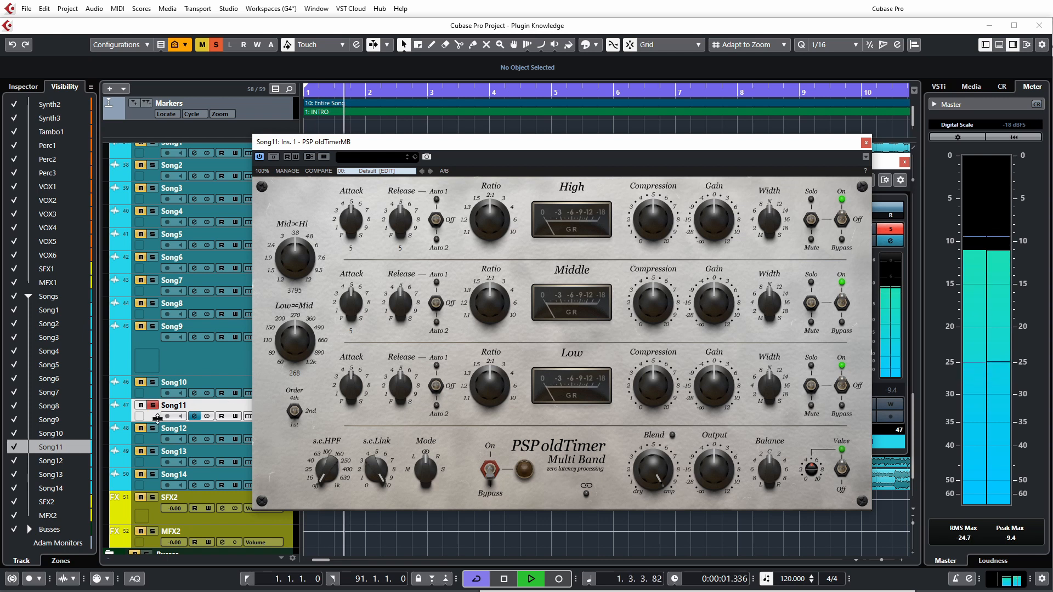
Show the Song11 track's fader in the Inspector and set its volume to -9.37 dB
click(148, 419)
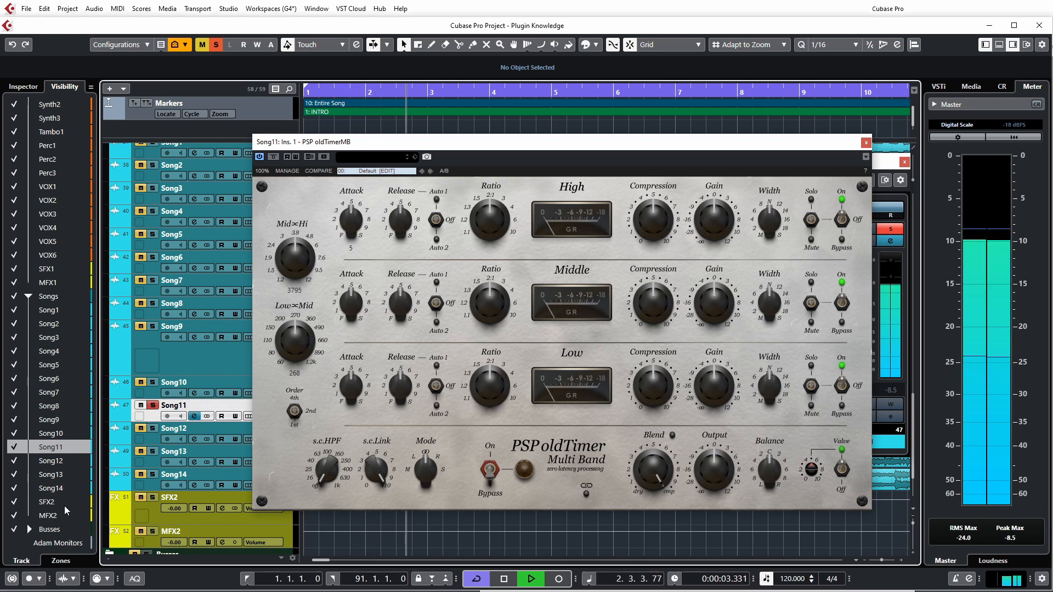
click(34, 89)
click(33, 89)
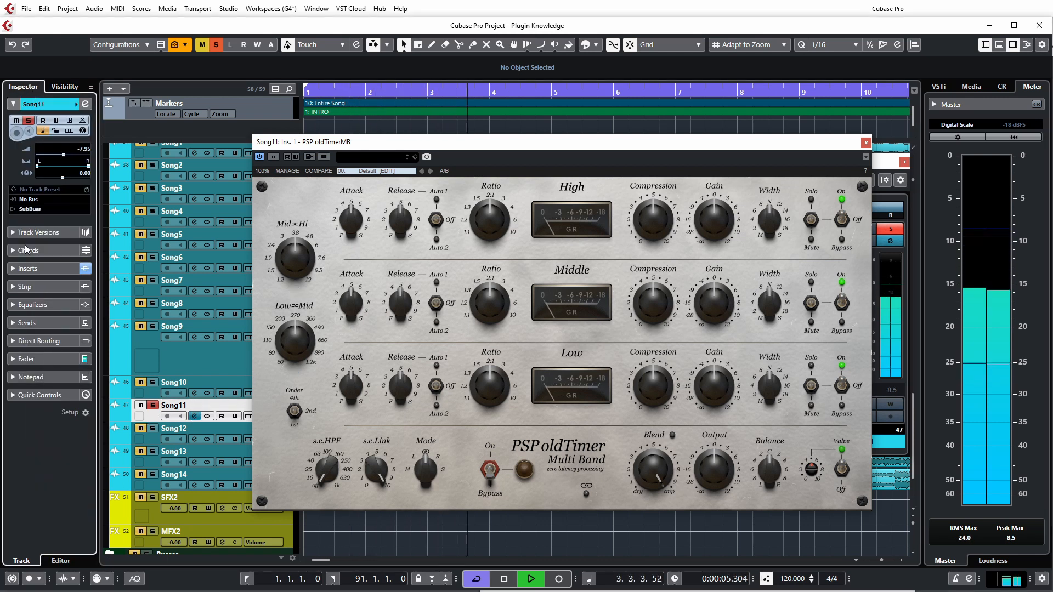
drag(34, 365, 33, 375)
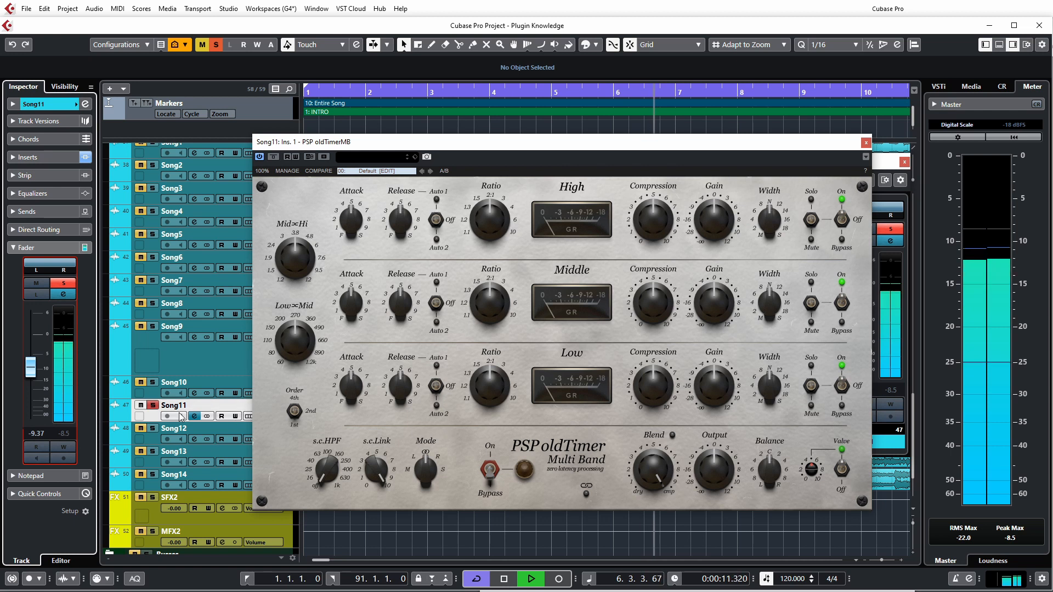
Engage the multiband compressor to hear the processed song, and stop playback
click(492, 467)
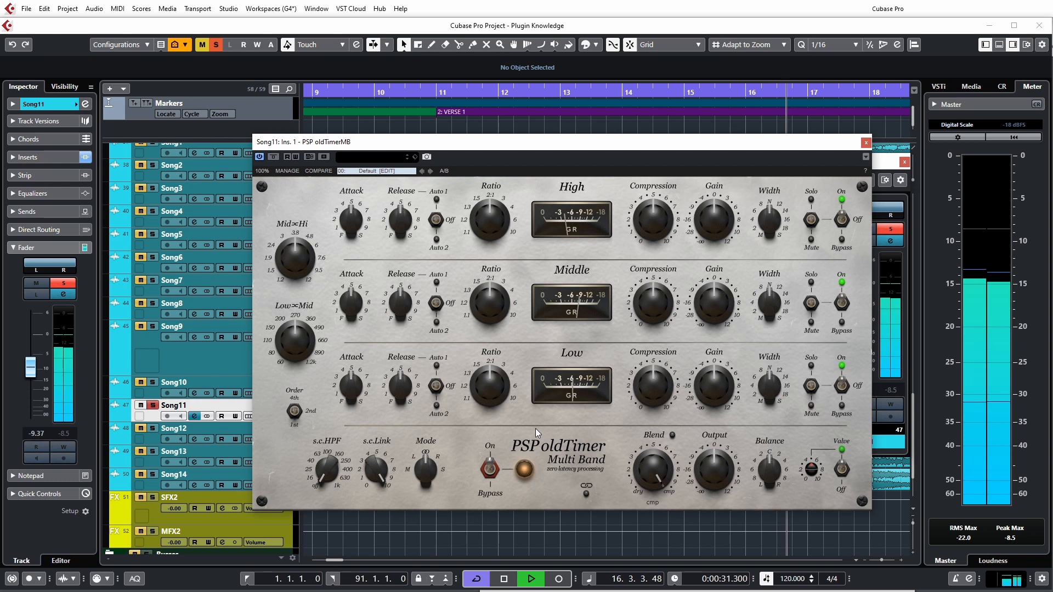
key(space)
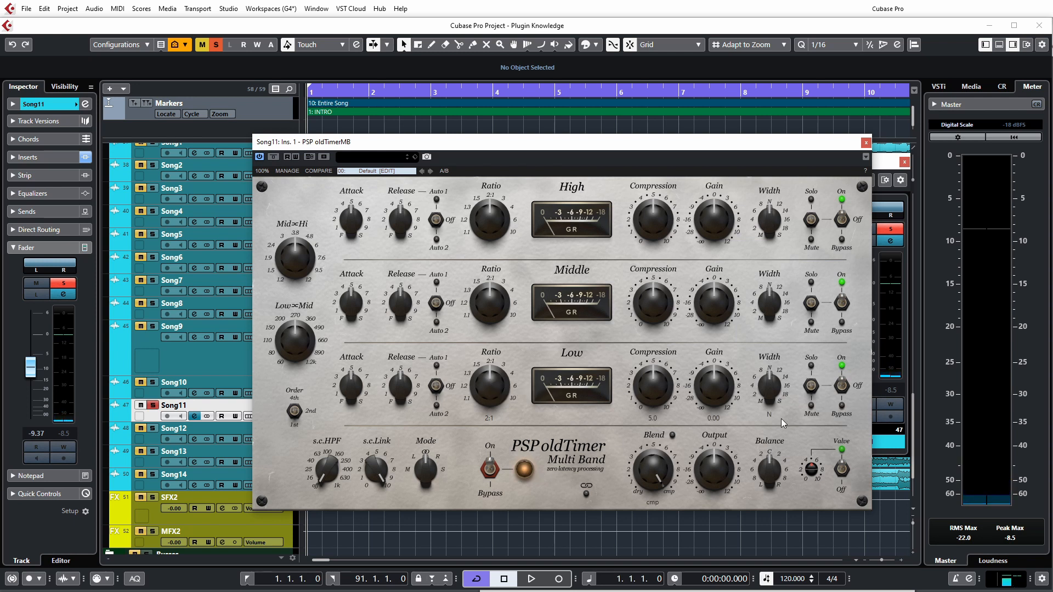
Switch the low and high bands off and play the song through the middle band only
click(843, 387)
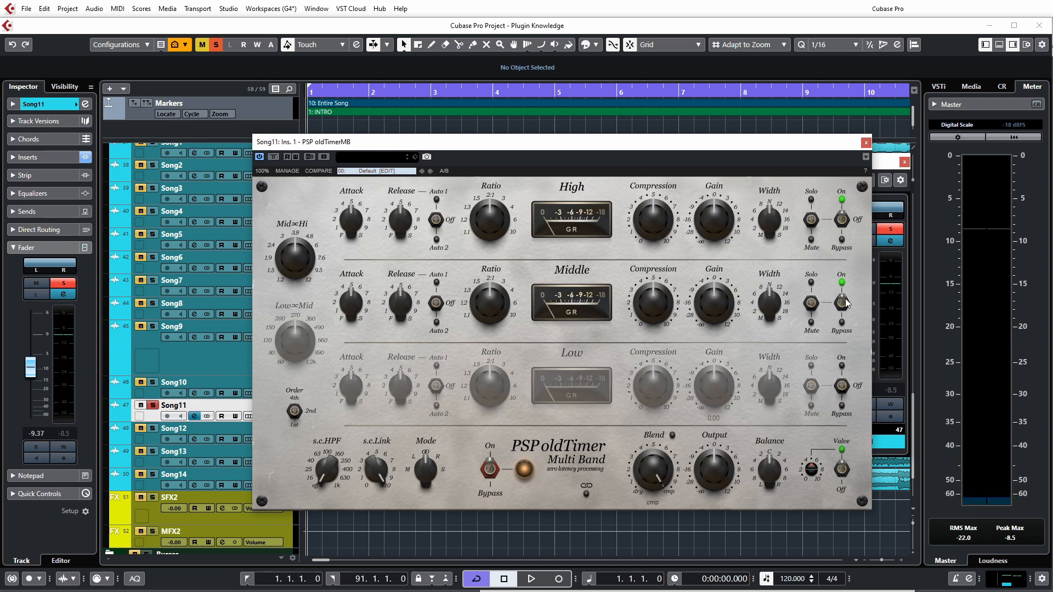
click(844, 220)
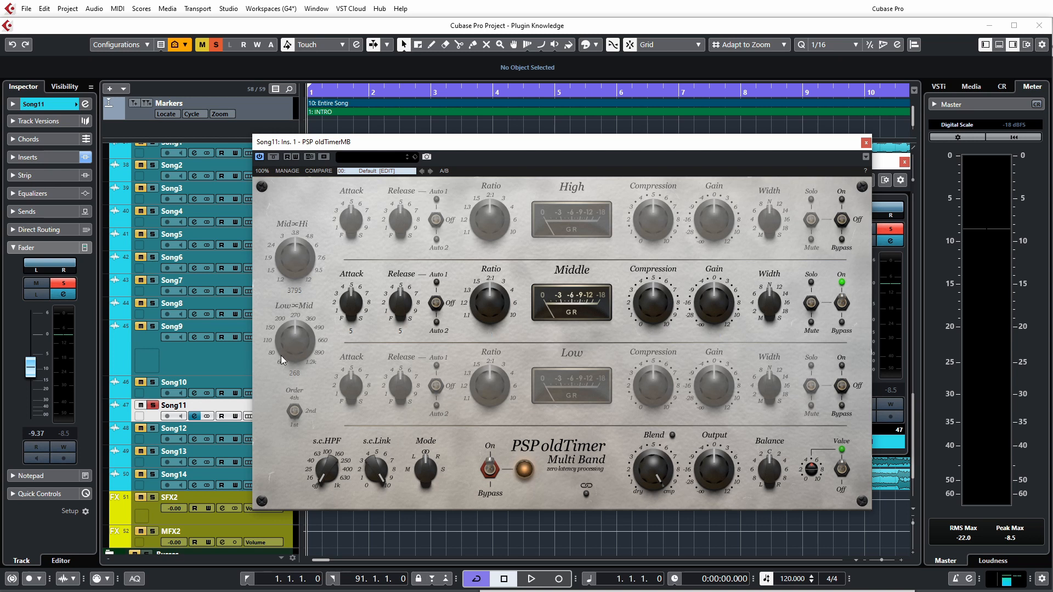
key(space)
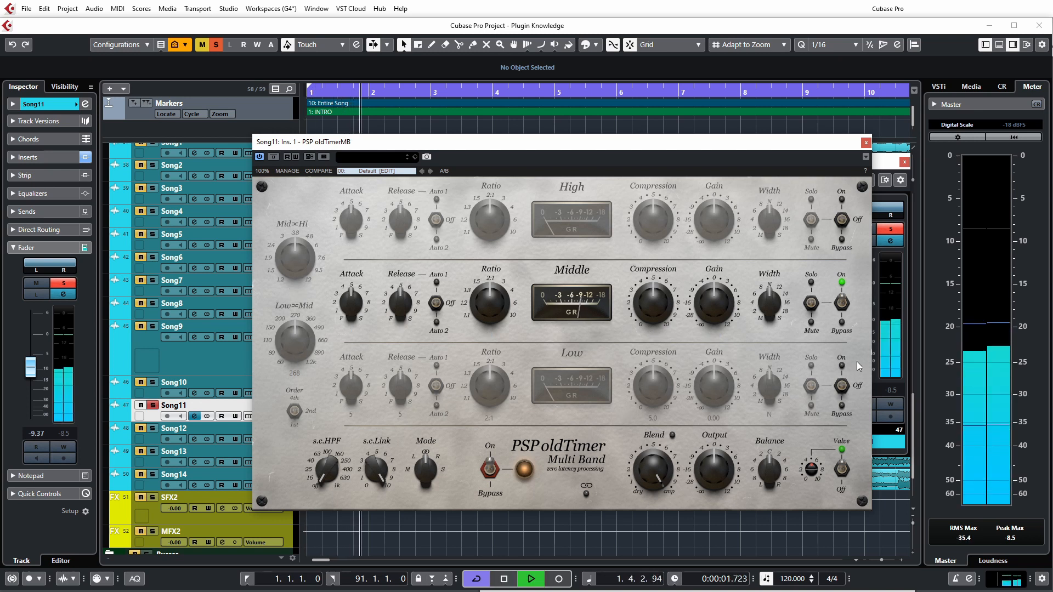
click(490, 470)
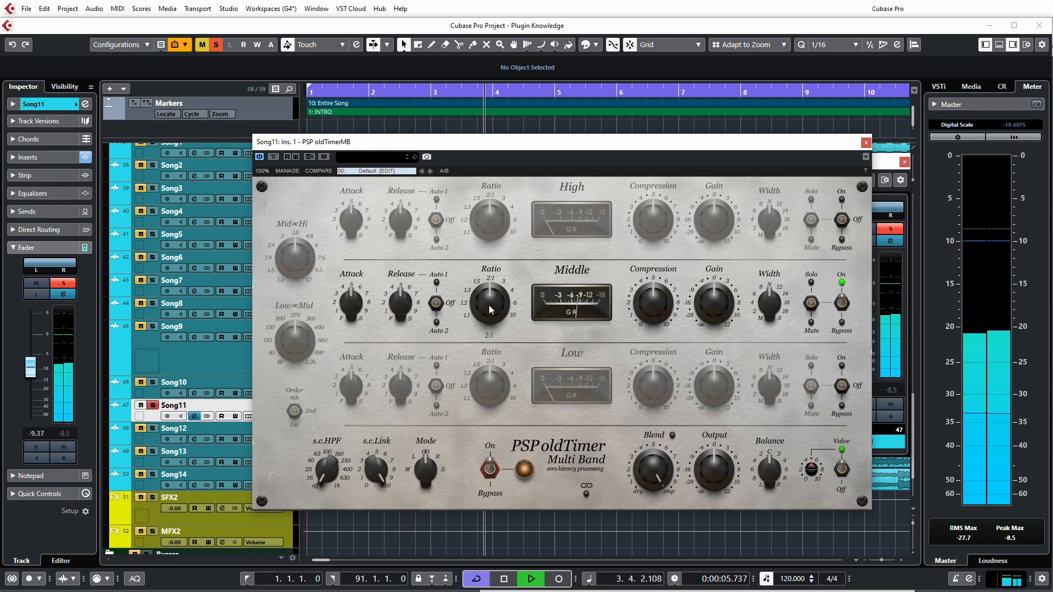
Set the middle band's compression to 2.6 and raise its gain to make up the level
drag(662, 298, 654, 331)
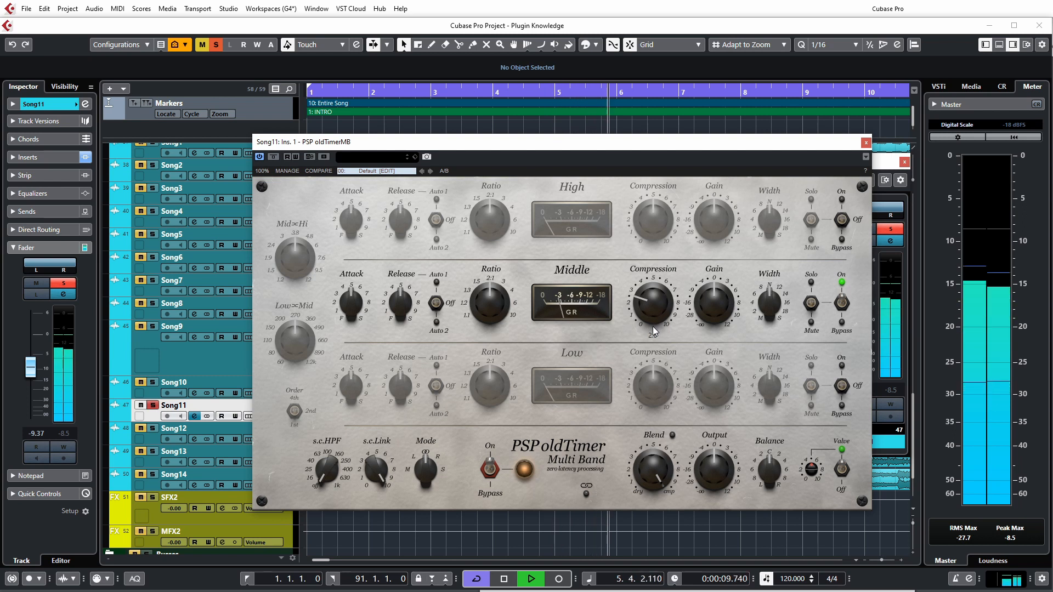
mouse_move(488, 294)
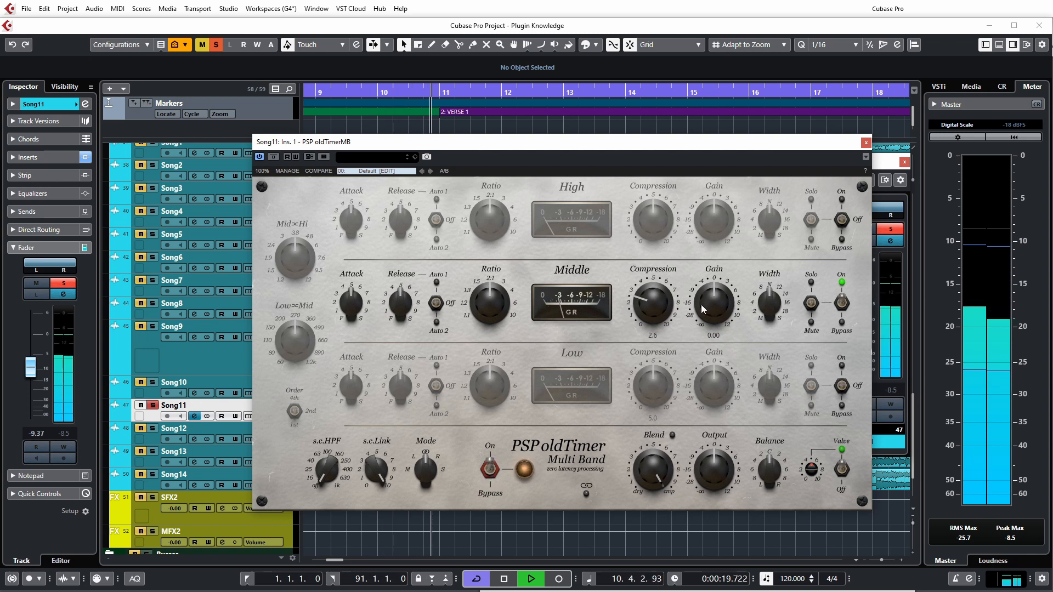
drag(713, 307, 712, 299)
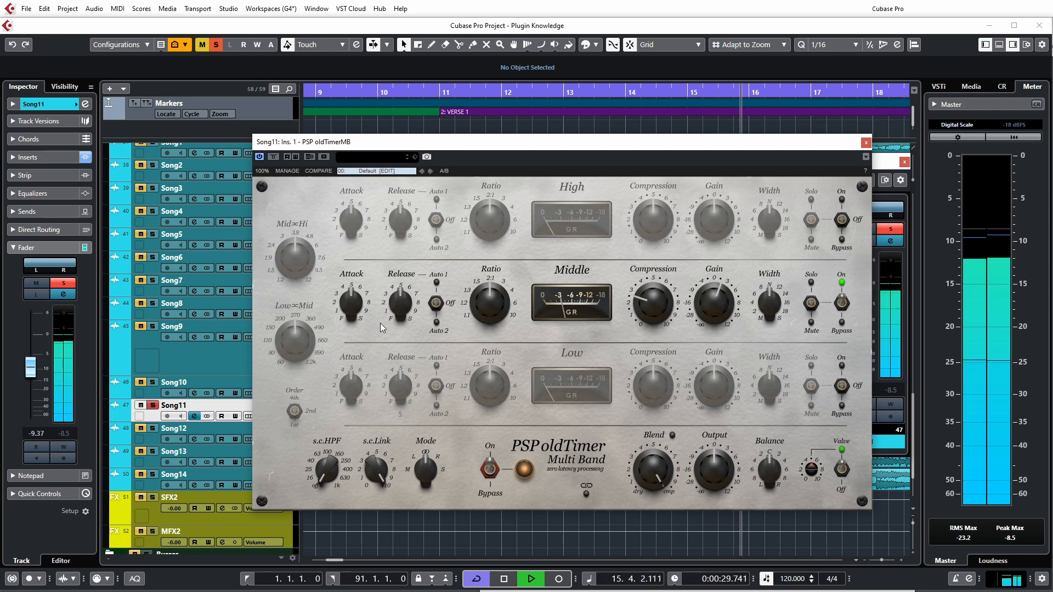
Try the middle band's attack at Fast and Slow, and return it to 5
drag(357, 303, 353, 394)
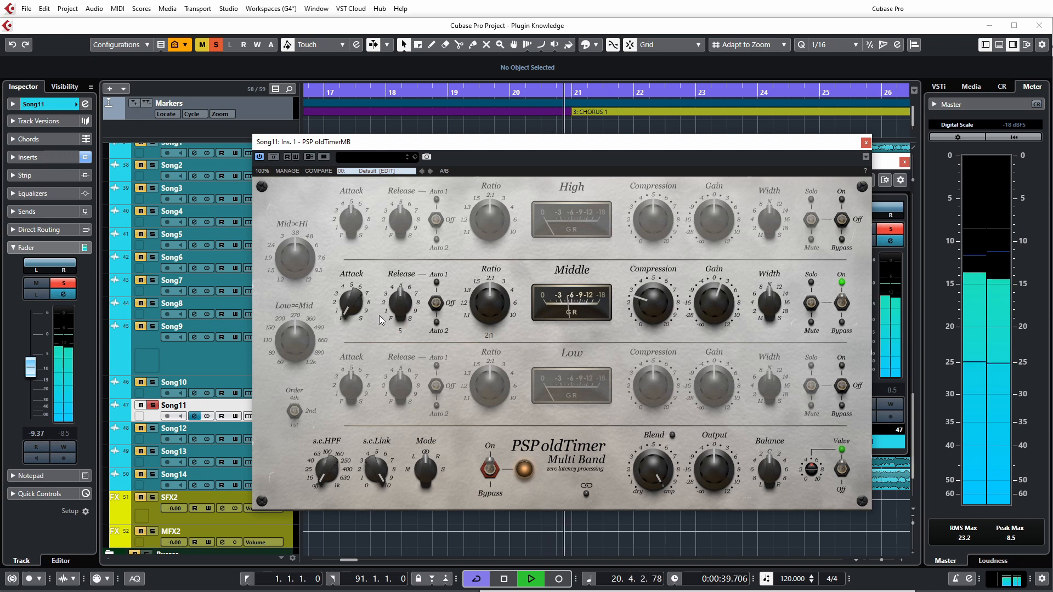
drag(353, 311, 354, 107)
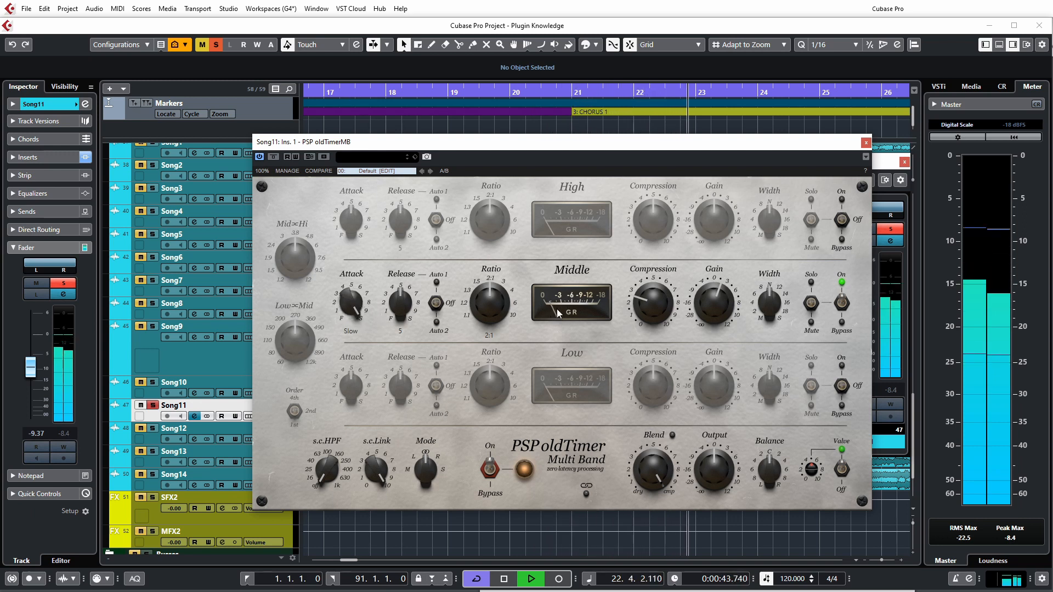
drag(347, 308, 348, 392)
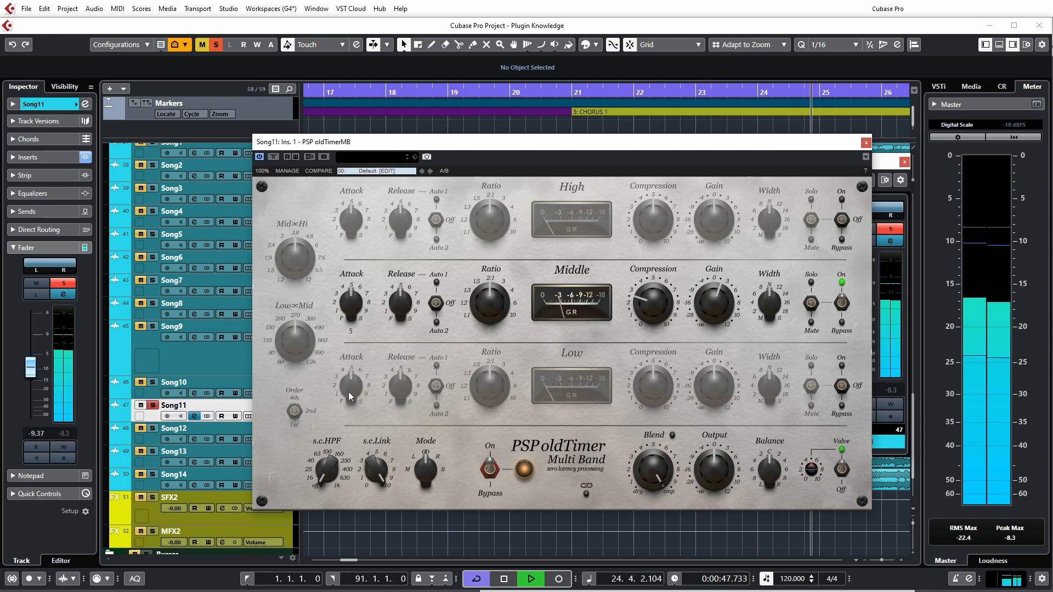
Try the middle band's release at Fast and Slow with a Fast attack, and return attack and release to 5
drag(400, 301, 421, 417)
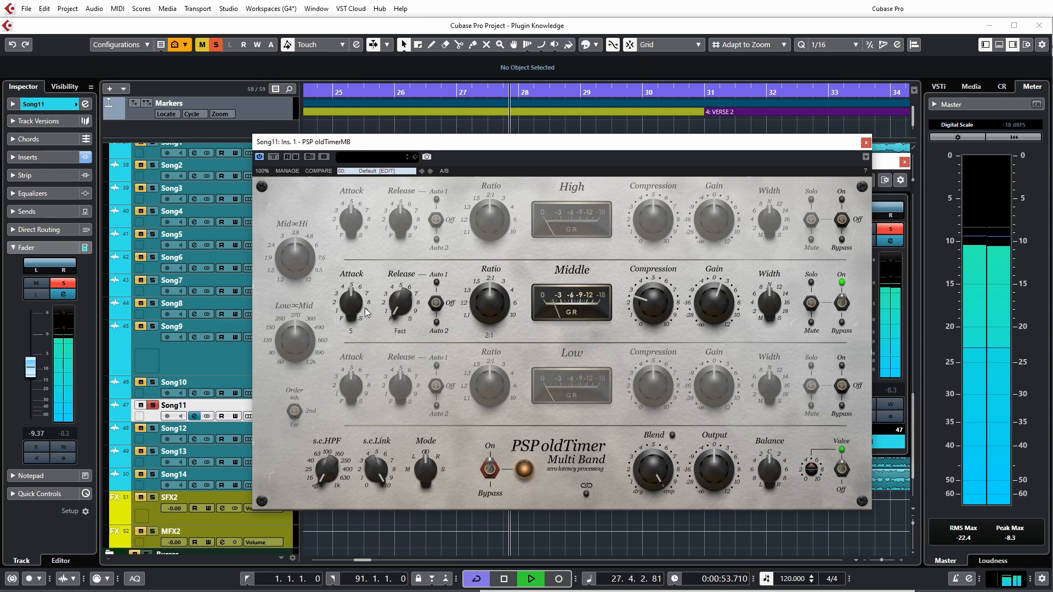
drag(357, 306, 524, 386)
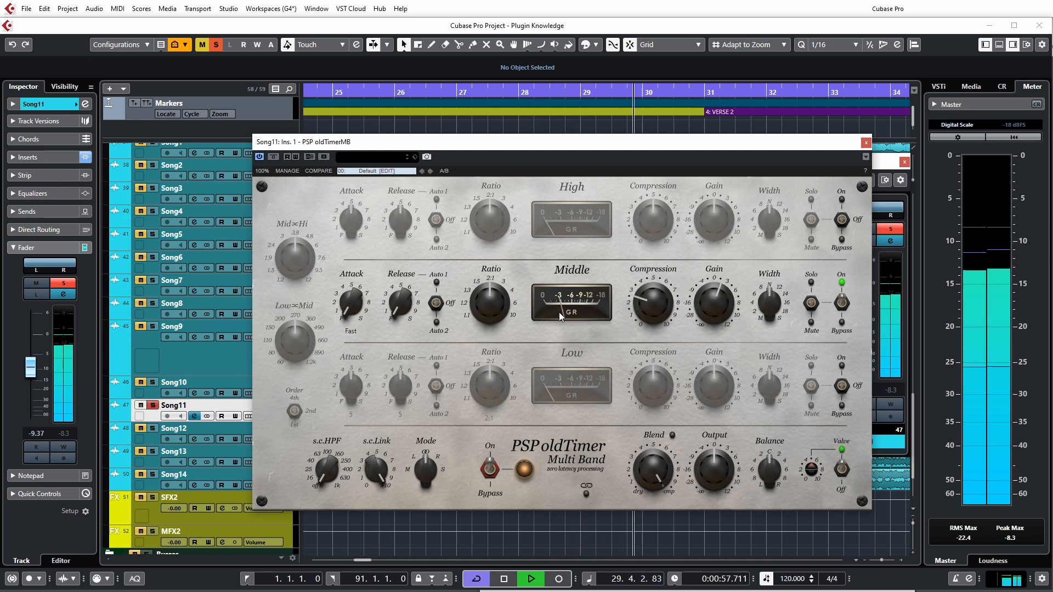
drag(399, 313, 409, 113)
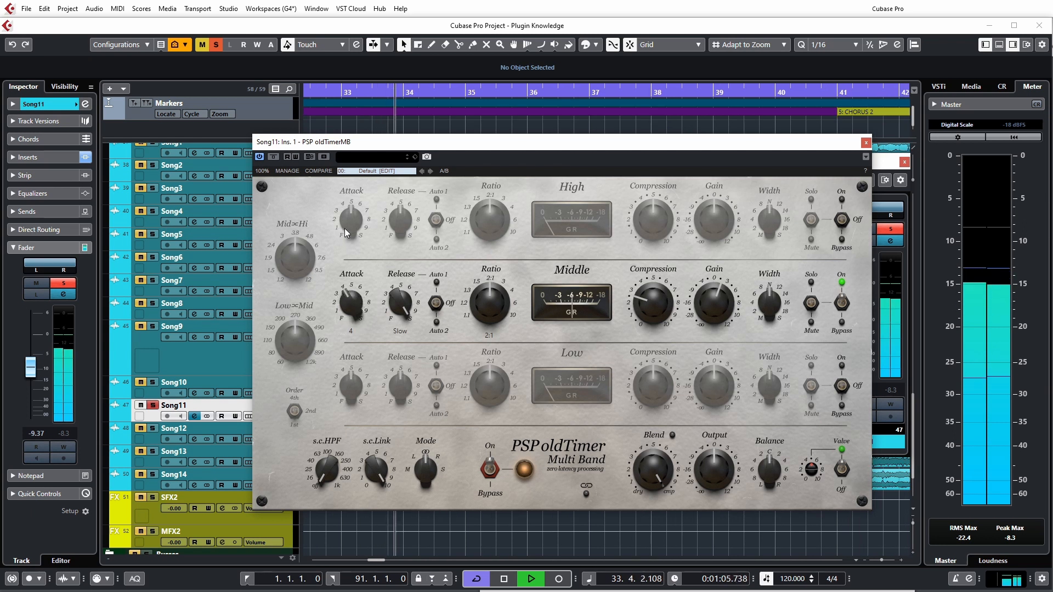
drag(400, 300, 400, 371)
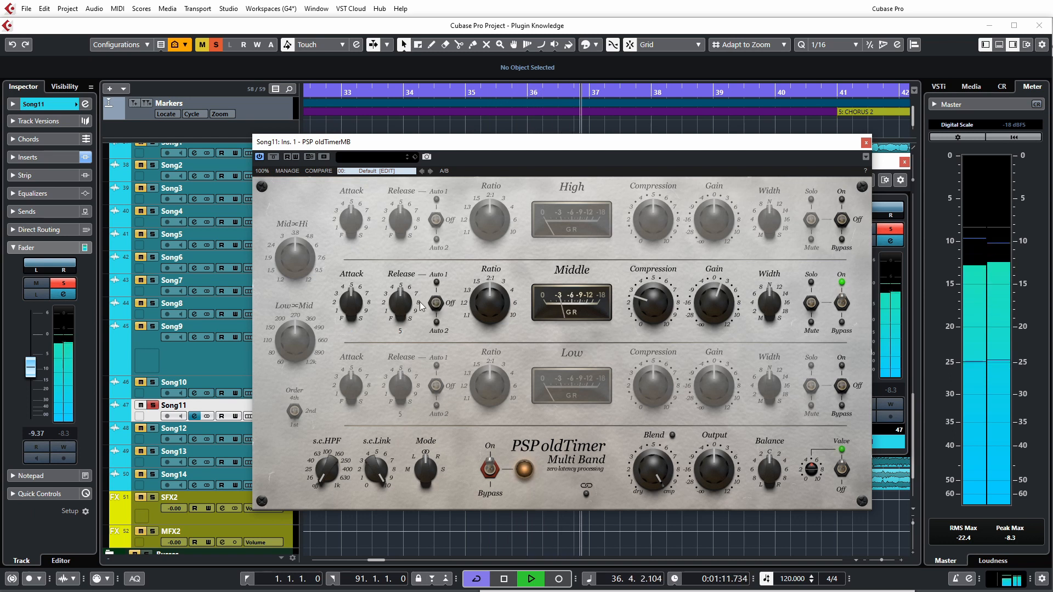
Compare the middle band's automatic release modes, trying Auto 1 with a Slow release before selecting Auto 2
click(437, 303)
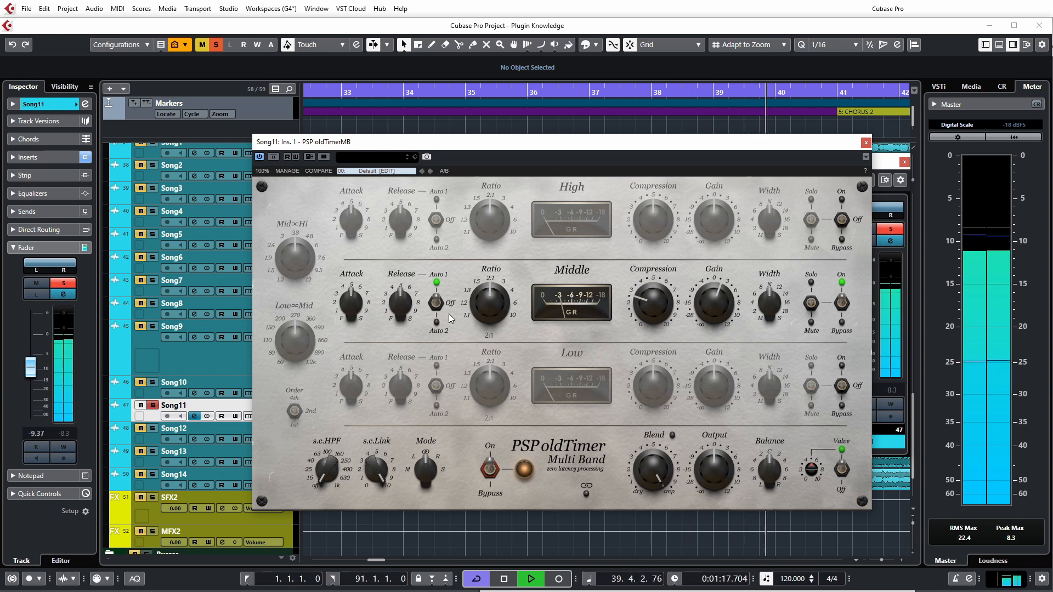
drag(399, 302, 395, 217)
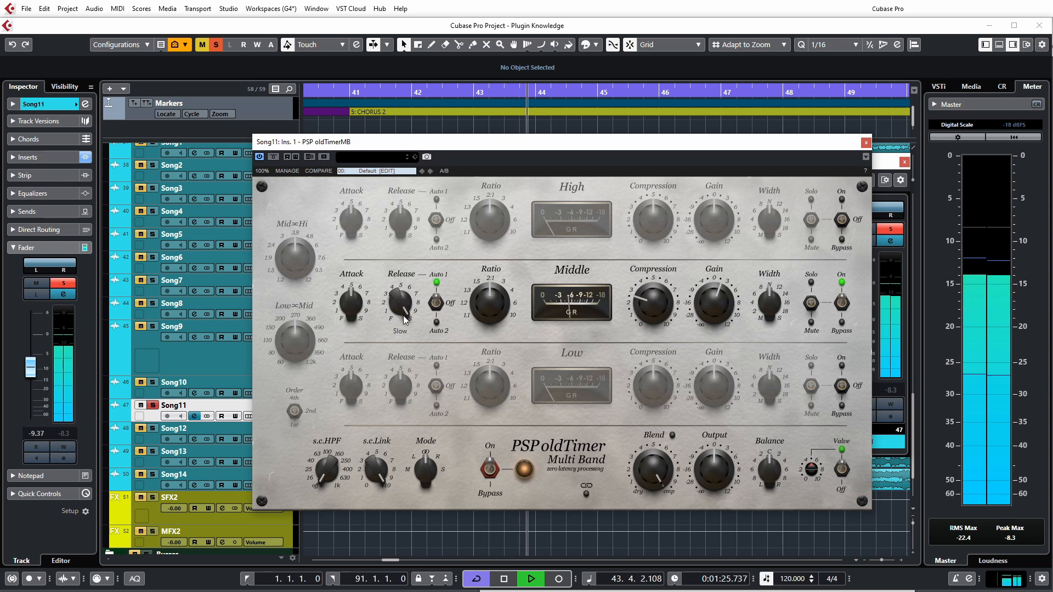
drag(395, 301, 415, 398)
click(438, 304)
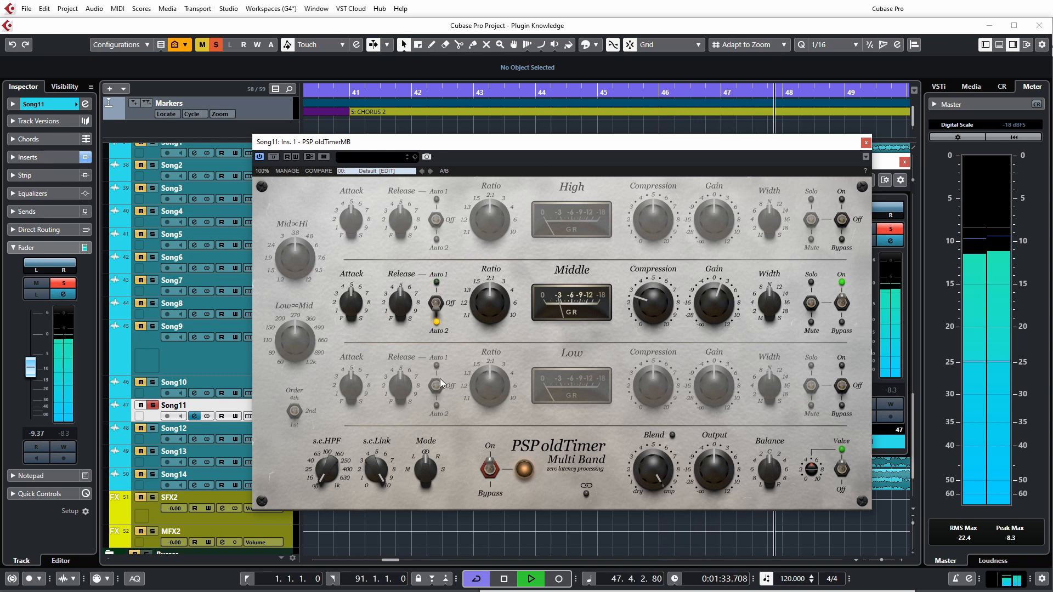
Turn off the middle band's automatic release, try a 10:1 ratio, and settle on 1.1:1 with compression at 2.3
click(435, 313)
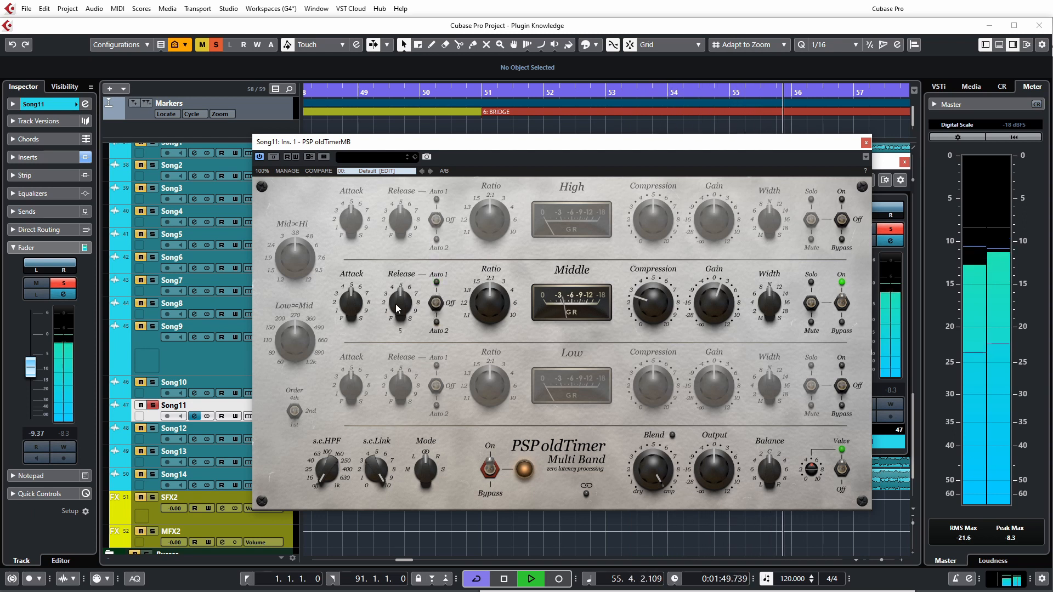
mouse_move(481, 308)
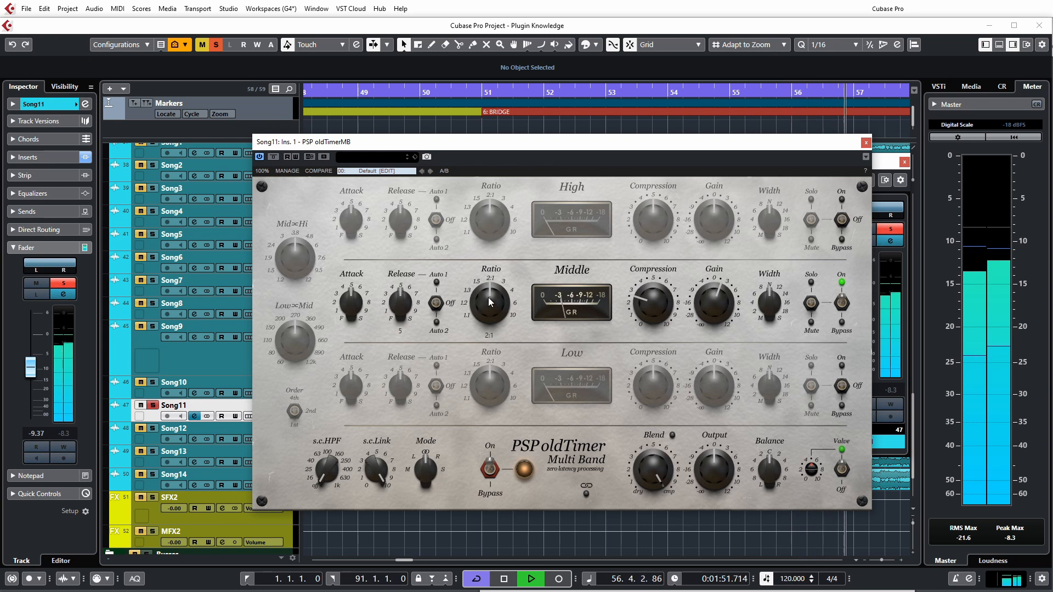
drag(488, 297, 490, 214)
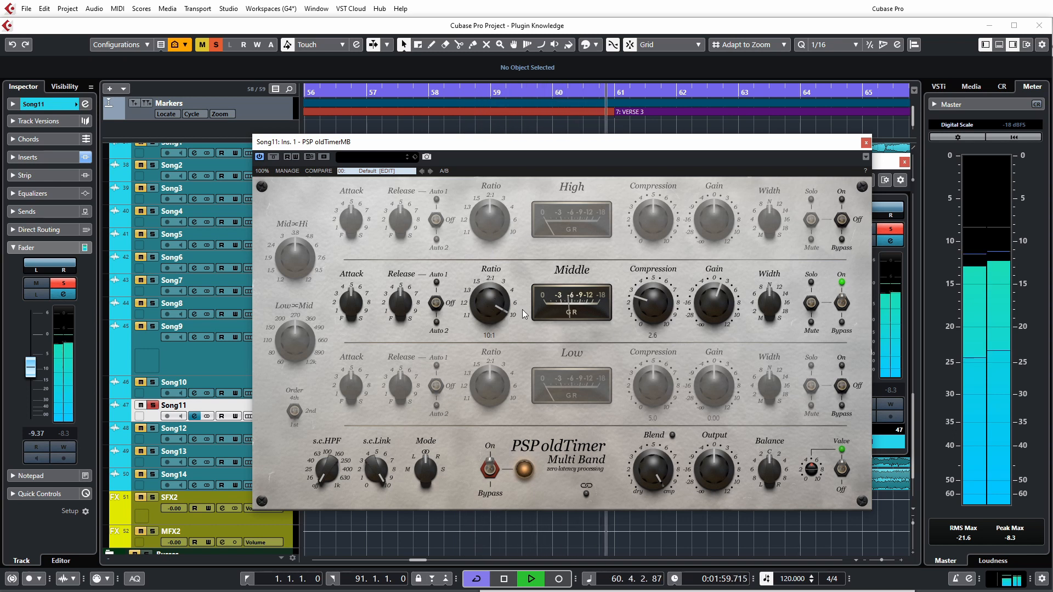
mouse_move(659, 309)
mouse_down()
mouse_move(657, 294)
mouse_move(651, 306)
mouse_up()
drag(489, 307, 488, 499)
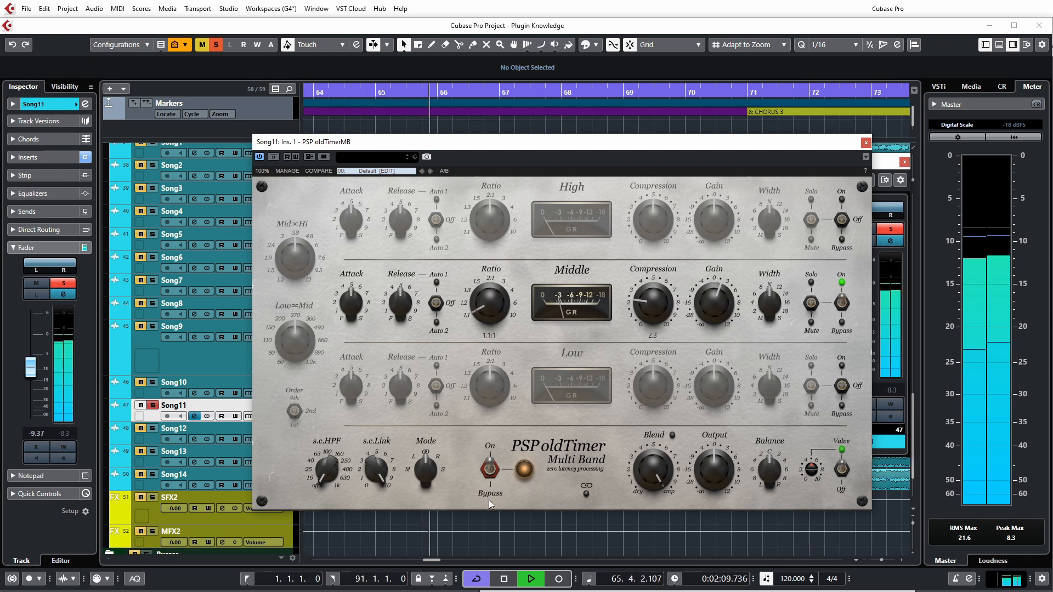
Restart playback from the song's beginning and set the middle band's compression to 2.8
key(space)
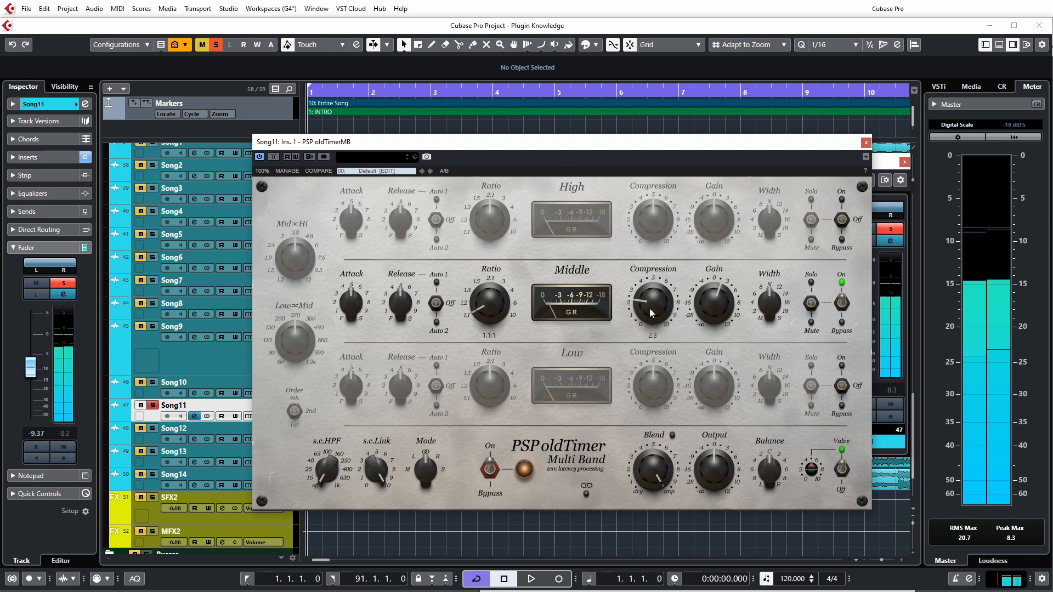
drag(649, 309, 650, 311)
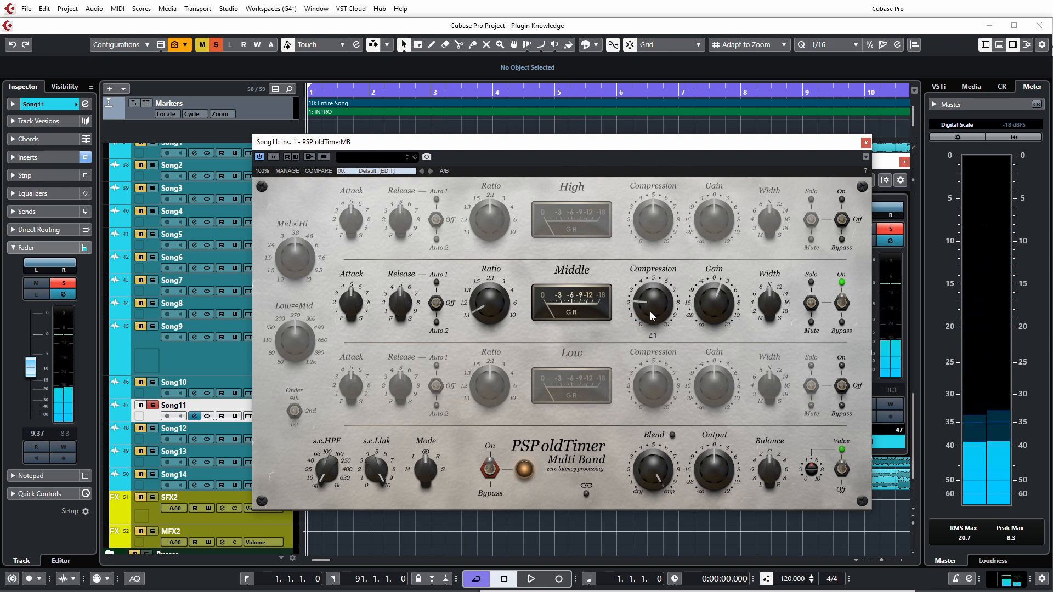
key(space)
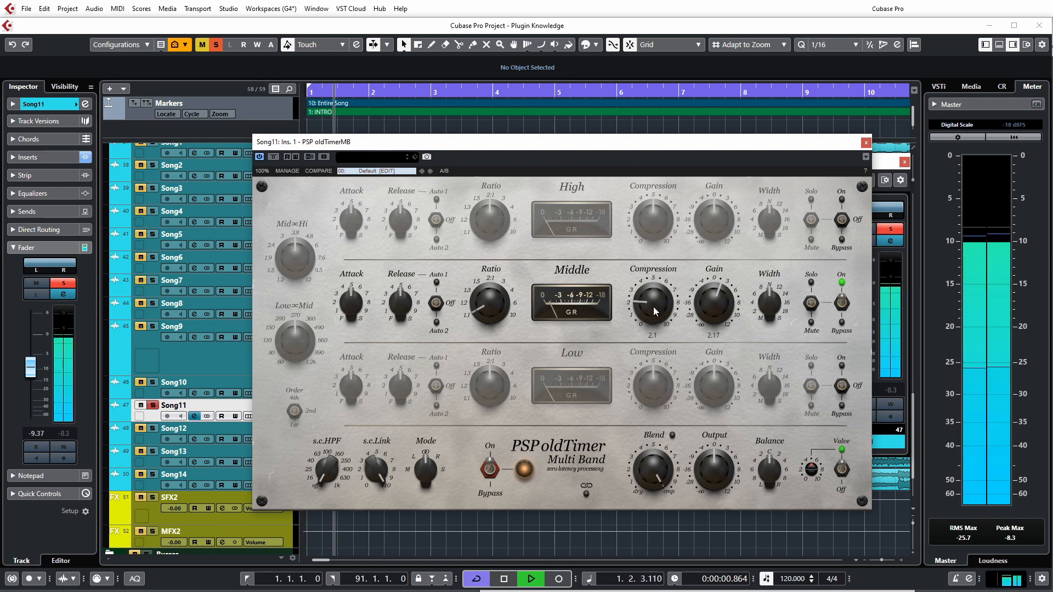
drag(654, 306, 653, 294)
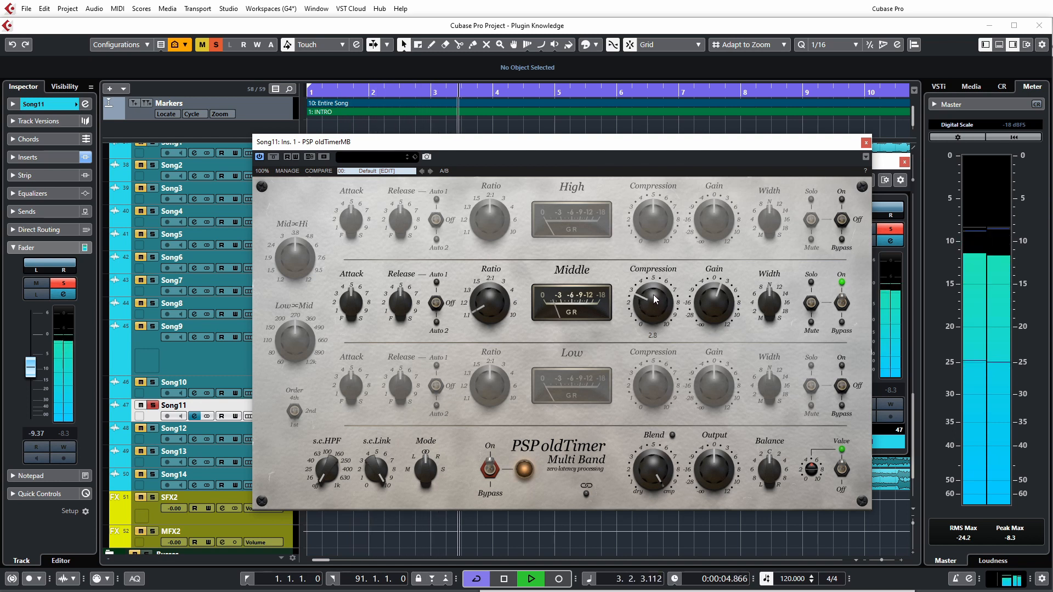
Compare the bypassed and processed sound, setting the middle band's gain to 1.12 between the comparisons
click(491, 468)
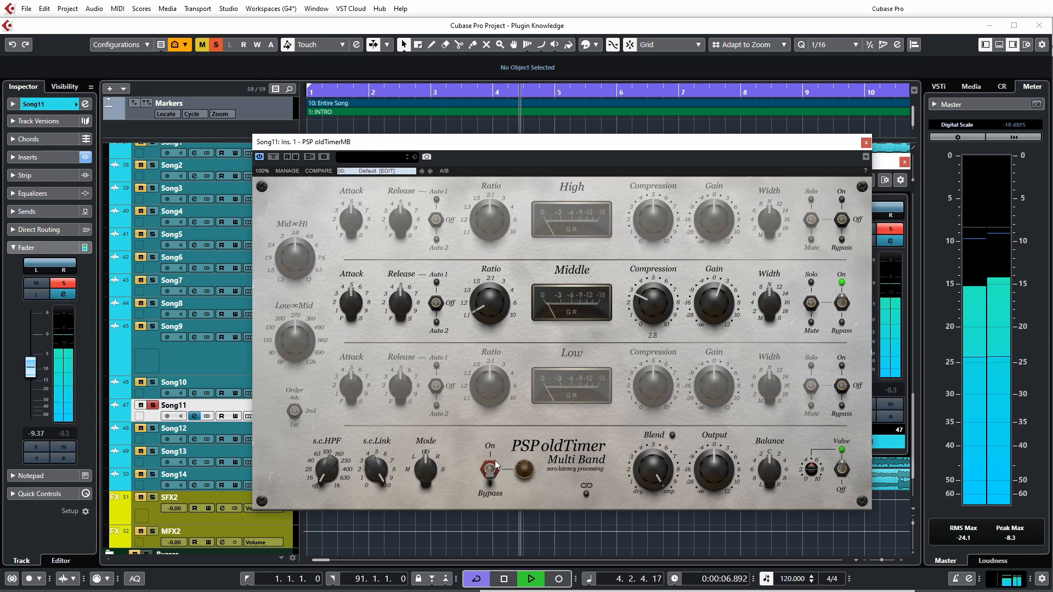
click(491, 468)
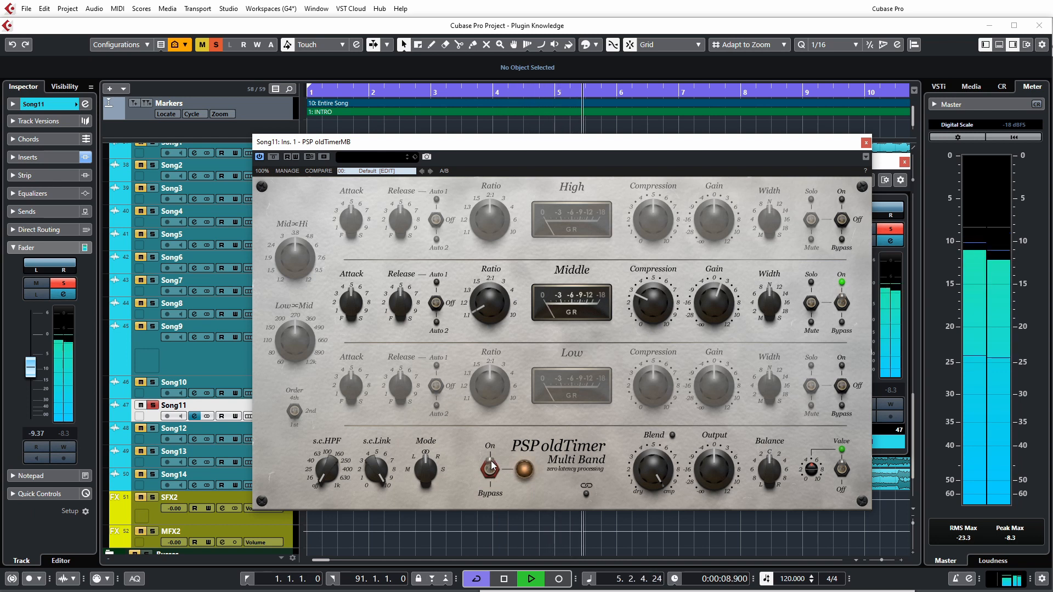
scroll(715, 310, down, 1)
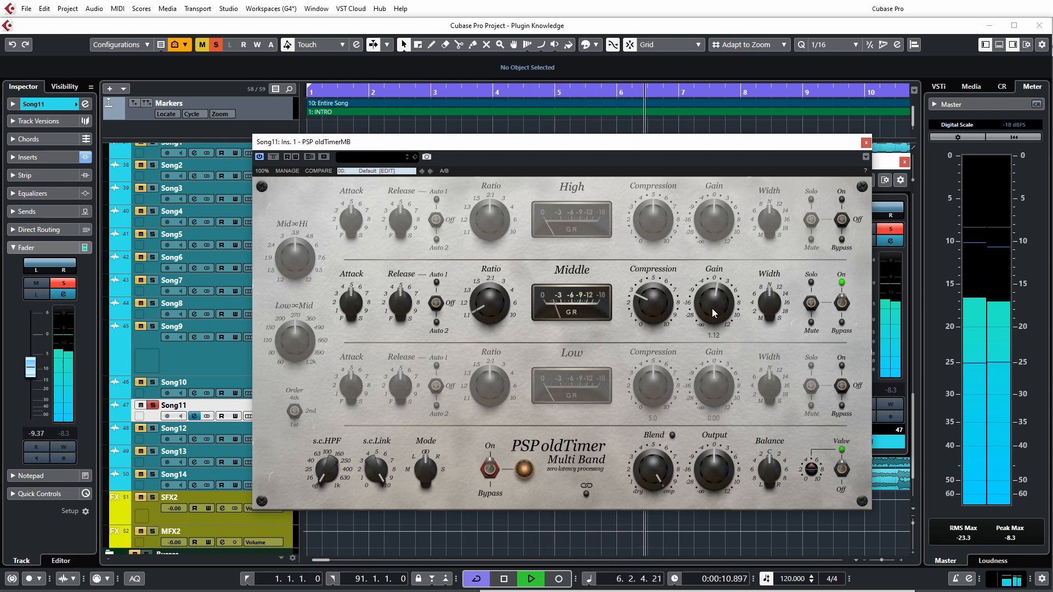
click(490, 468)
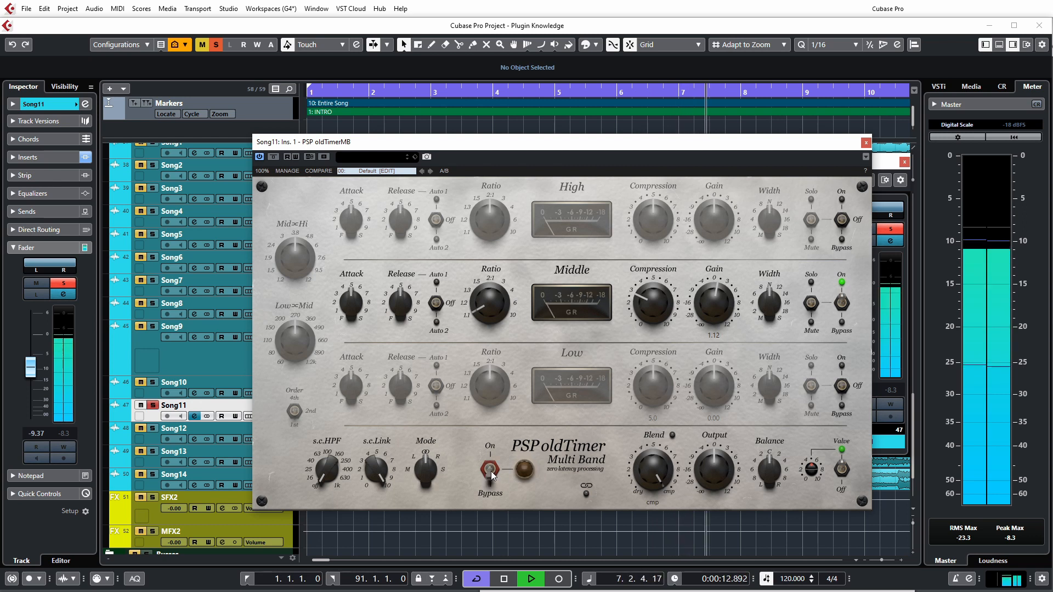
click(491, 466)
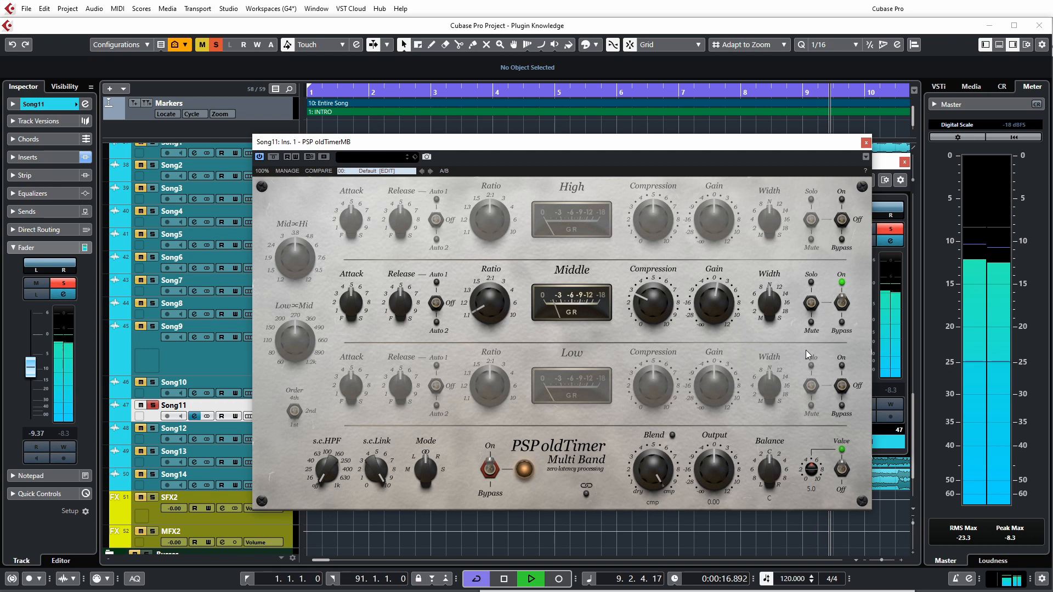
Try the middle band's width at M, S and about 14.8, and reset it to N
drag(770, 300, 760, 314)
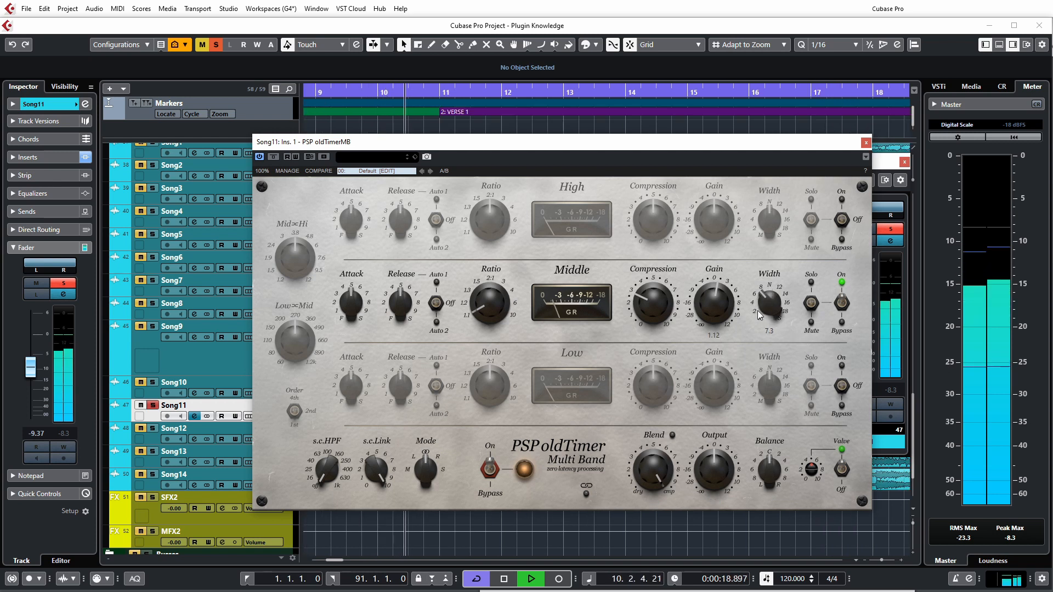
drag(753, 360, 749, 377)
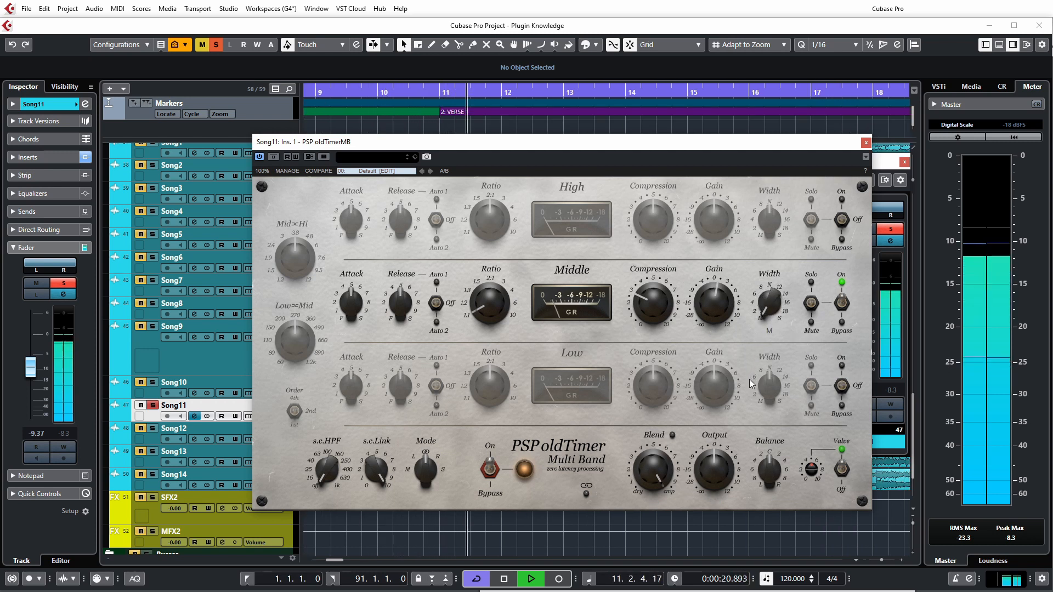
drag(762, 314, 784, 177)
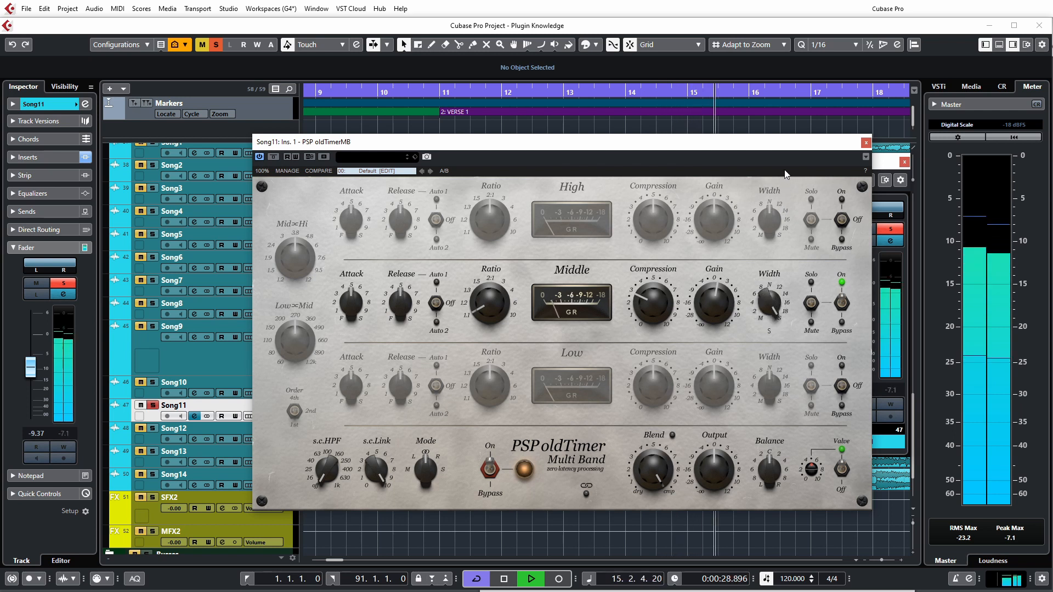
drag(768, 302, 779, 333)
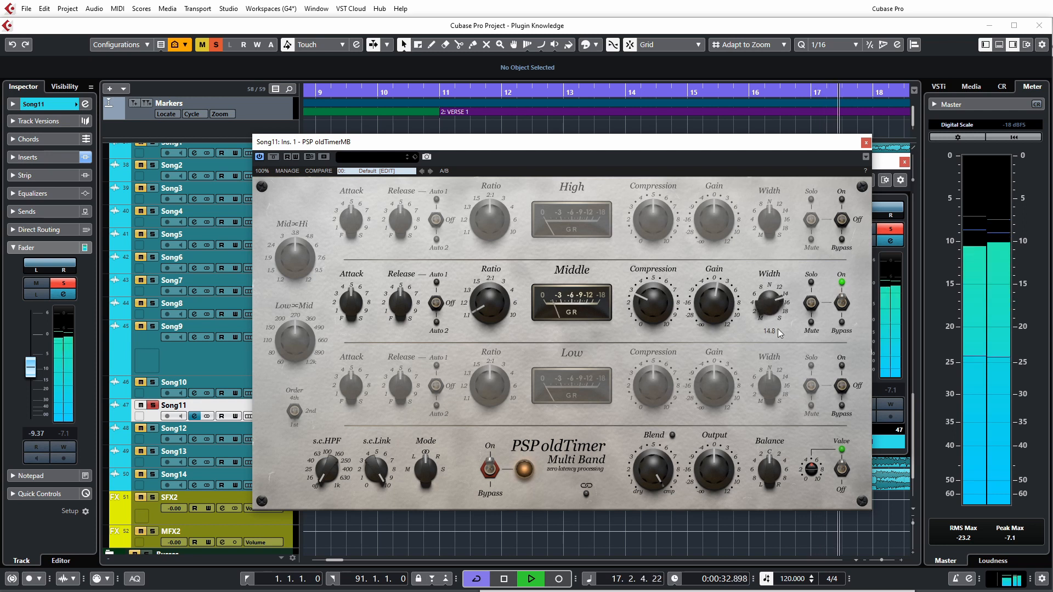
double_click(771, 305)
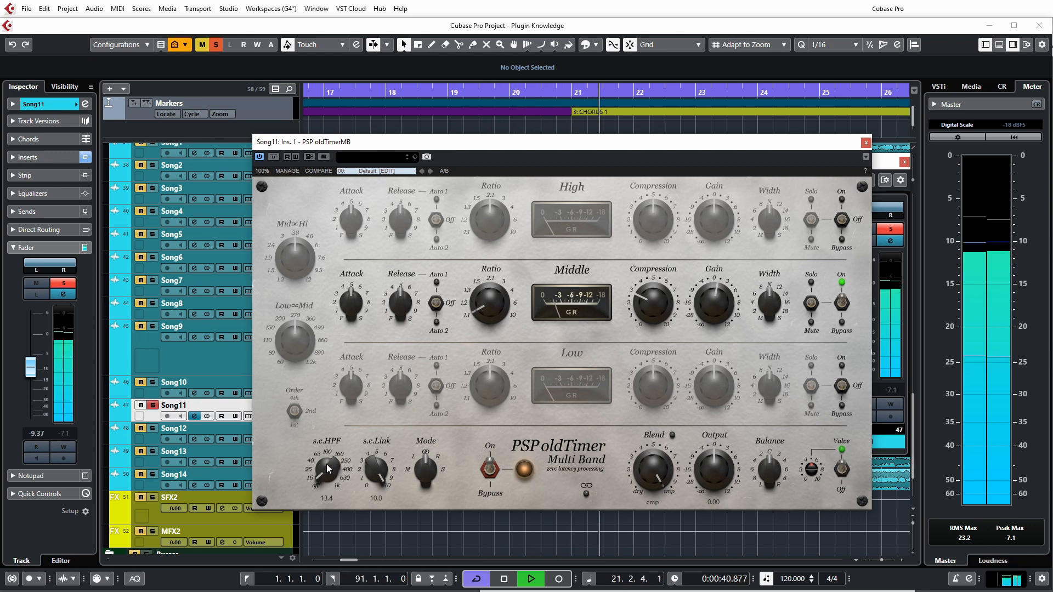
Compare the sidechain high-pass filter at 103 with Off, and raise it again to 108
drag(330, 444, 334, 406)
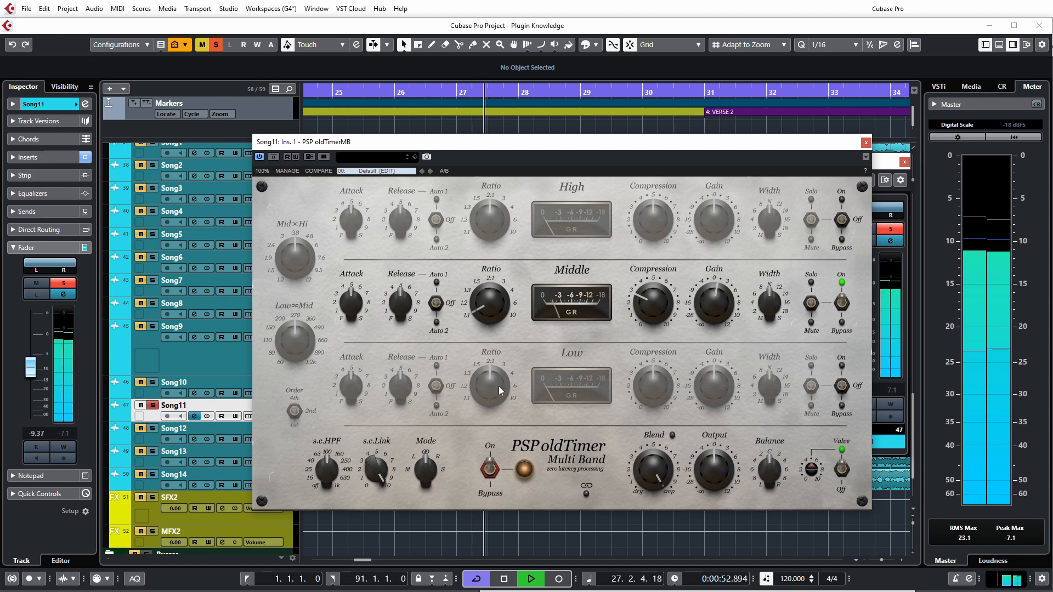
mouse_move(333, 473)
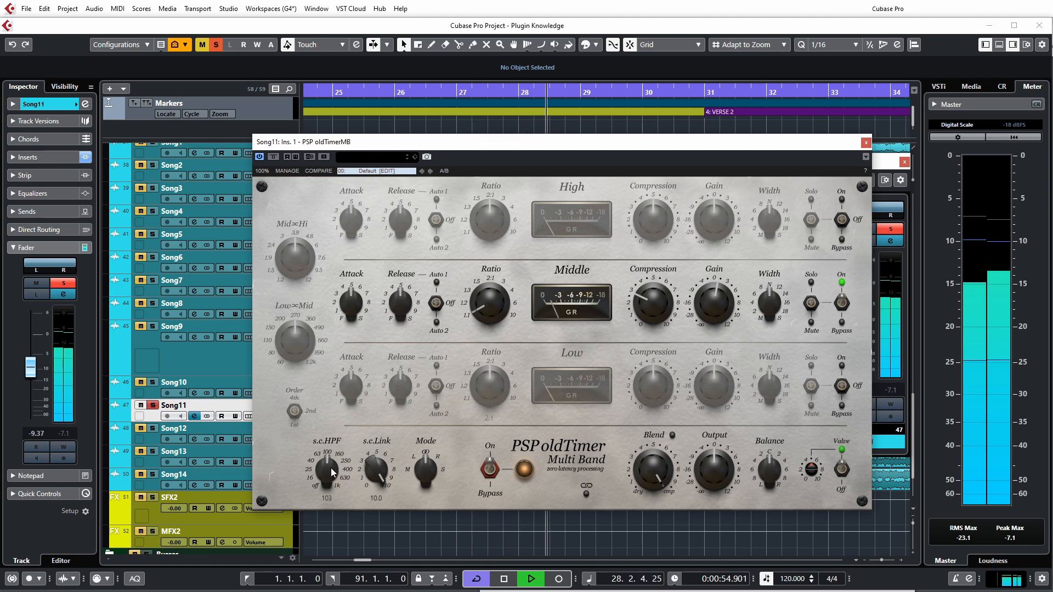
drag(331, 494, 332, 522)
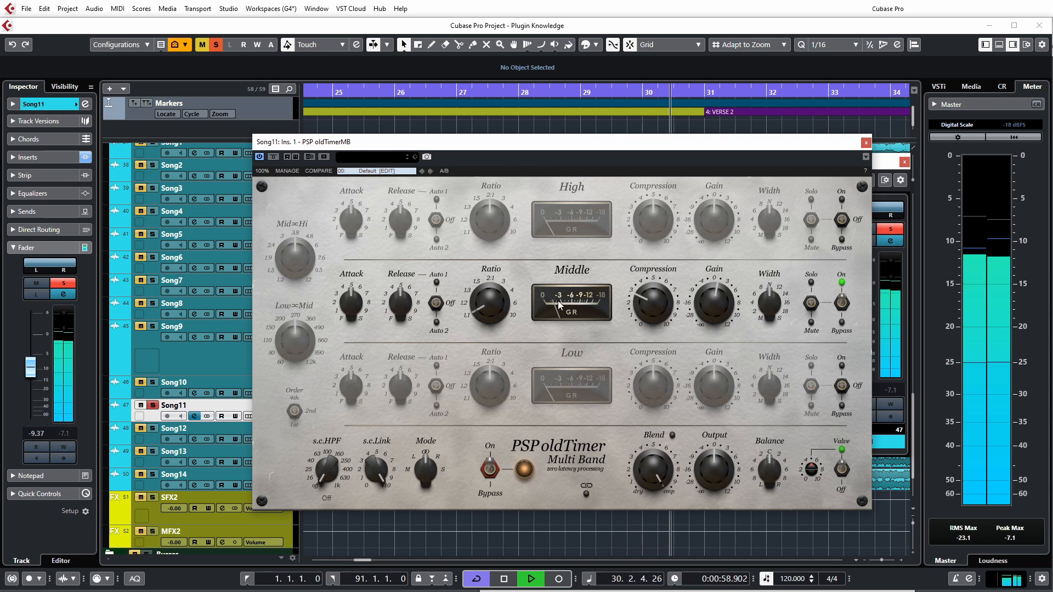
drag(331, 478, 341, 391)
Try the sidechain link at 0.0, stop playback, and return the link to 10 with the sidechain high-pass filter off
drag(378, 476, 380, 591)
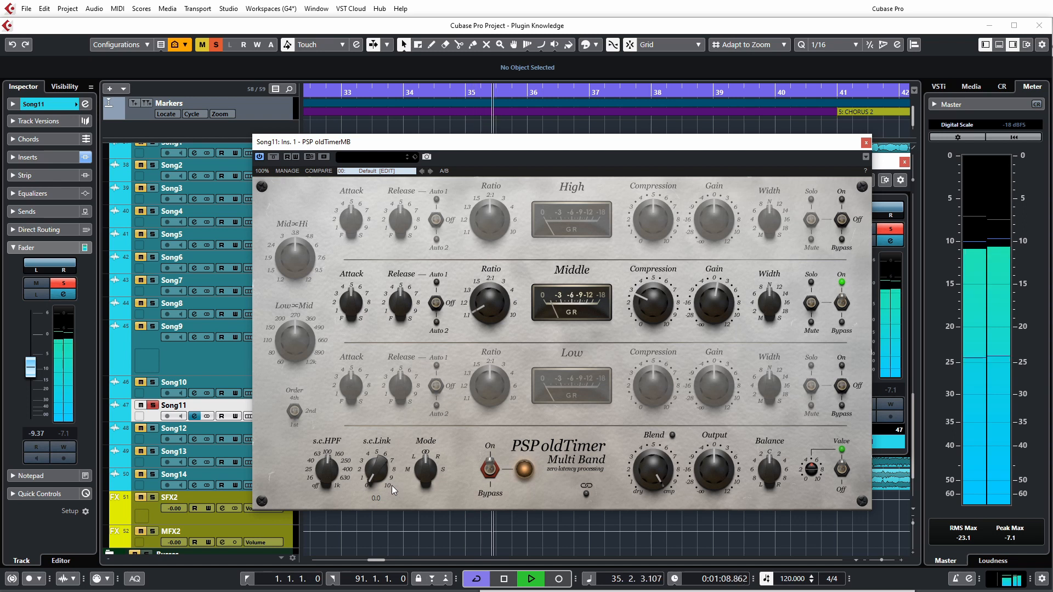
key(space)
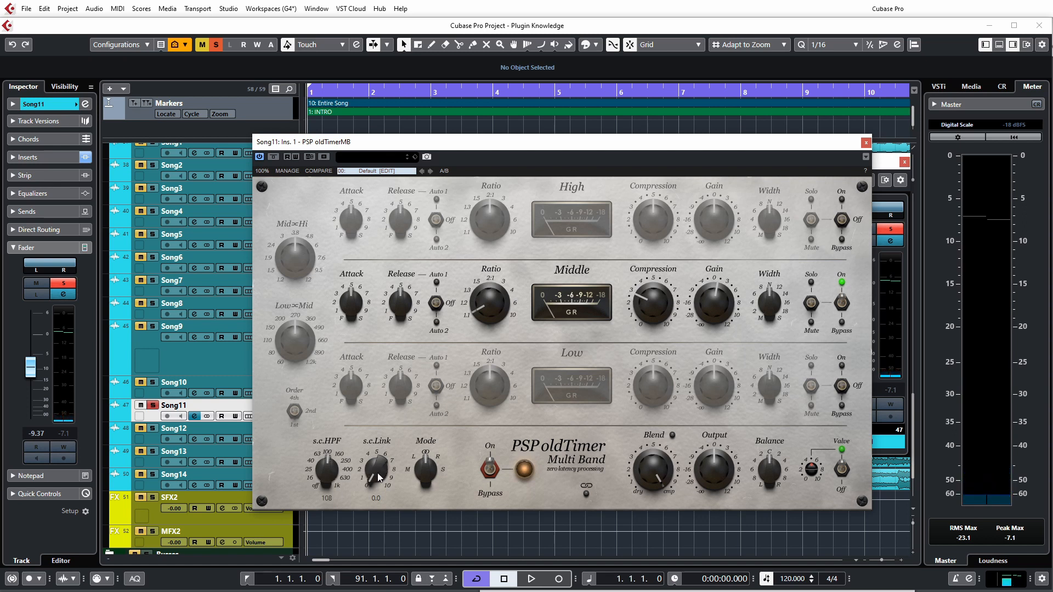
drag(378, 473, 390, 440)
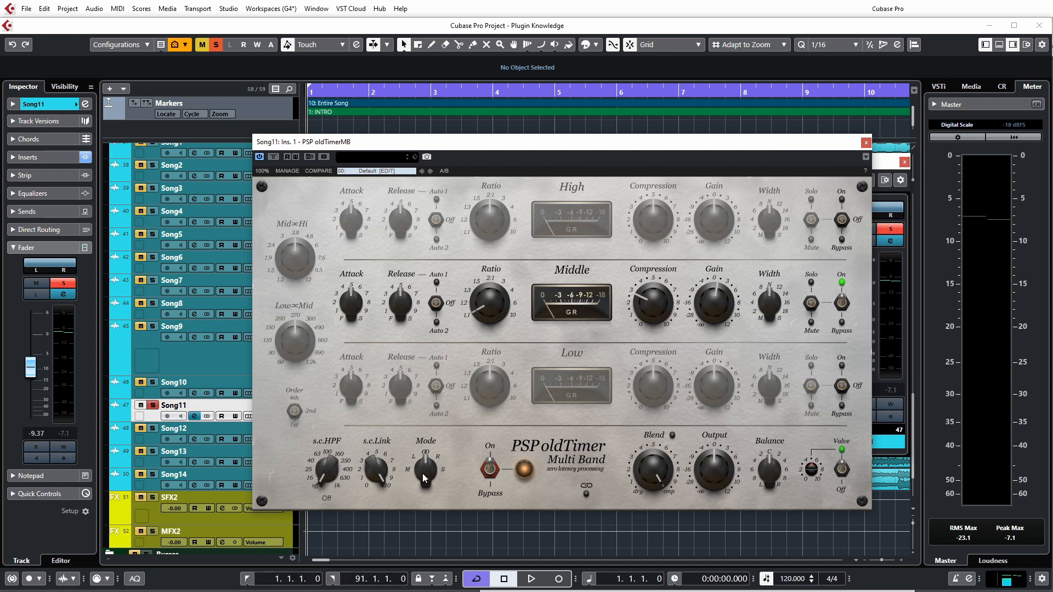
Play the song with the processing mode on L, setting the middle band's ratio to 2:1 and raising its compression
key(space)
drag(419, 474, 416, 483)
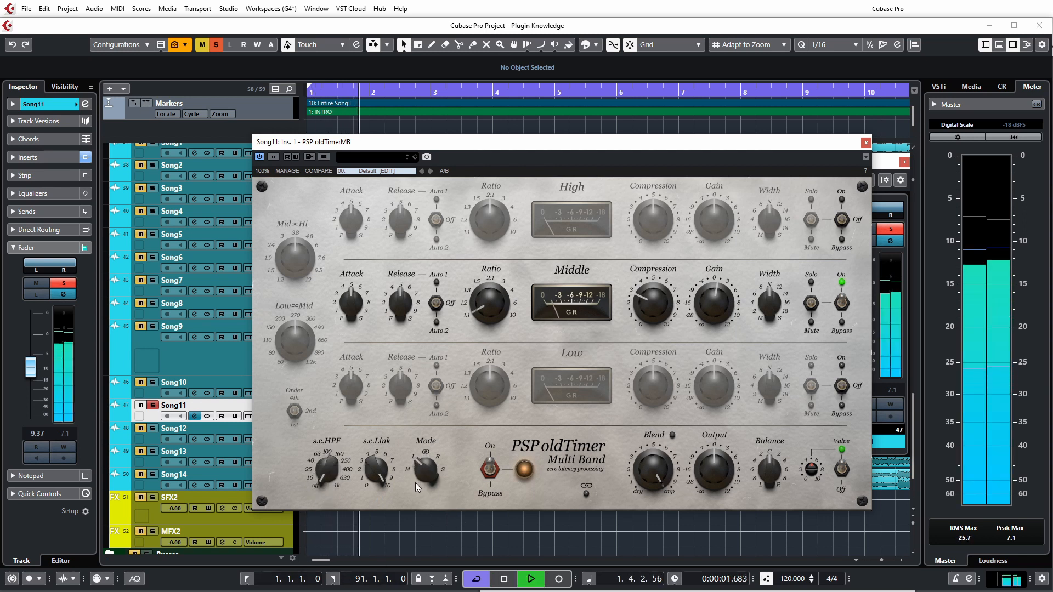
mouse_move(481, 309)
drag(481, 309, 490, 237)
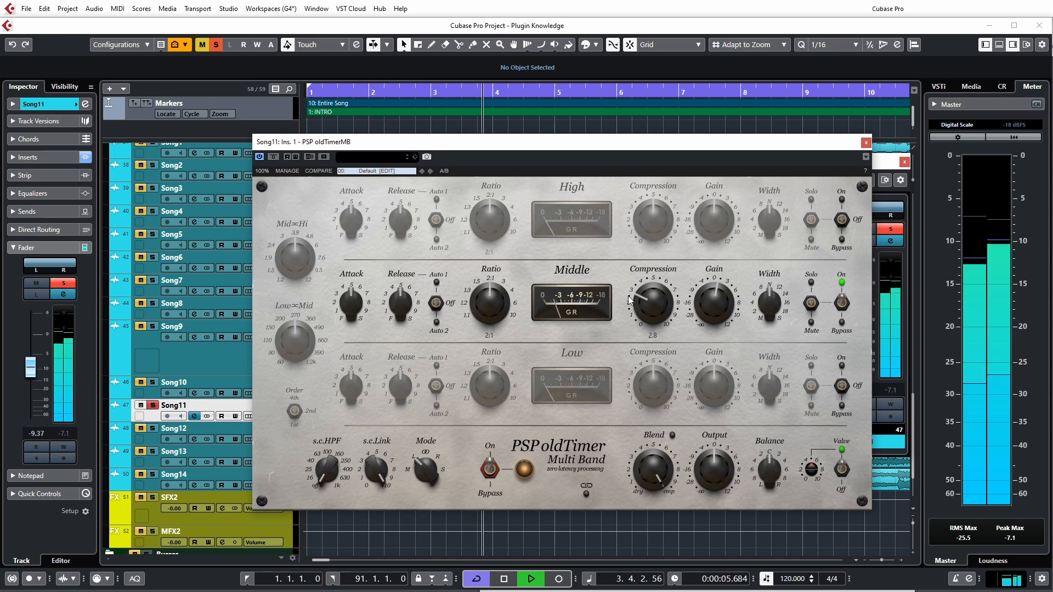
drag(661, 307, 662, 294)
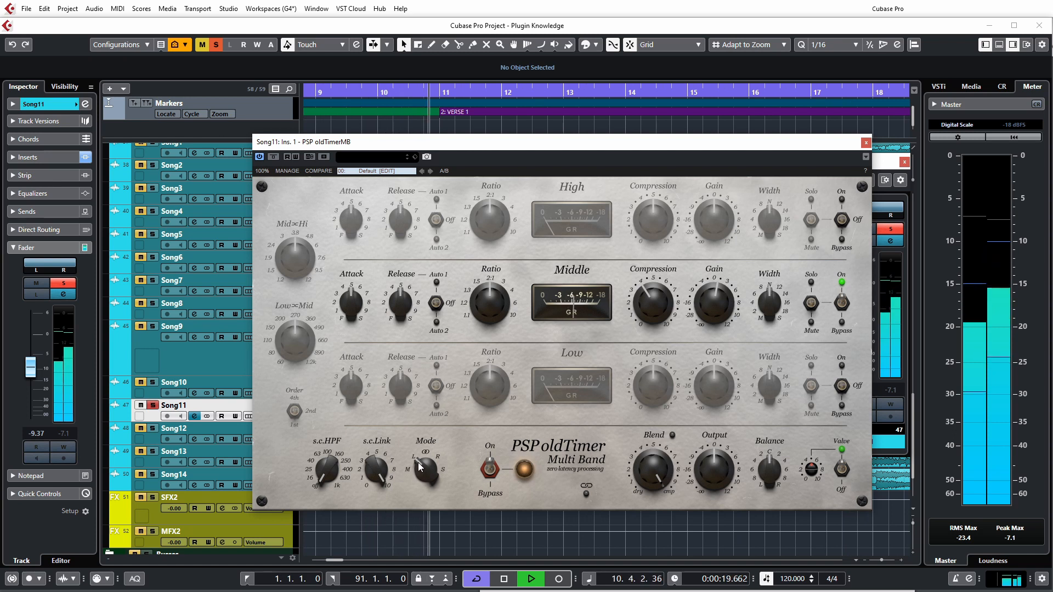
Try the S and M processing modes, and return the mode to stereo
mouse_move(421, 460)
mouse_down()
mouse_move(424, 419)
mouse_move(428, 468)
mouse_up()
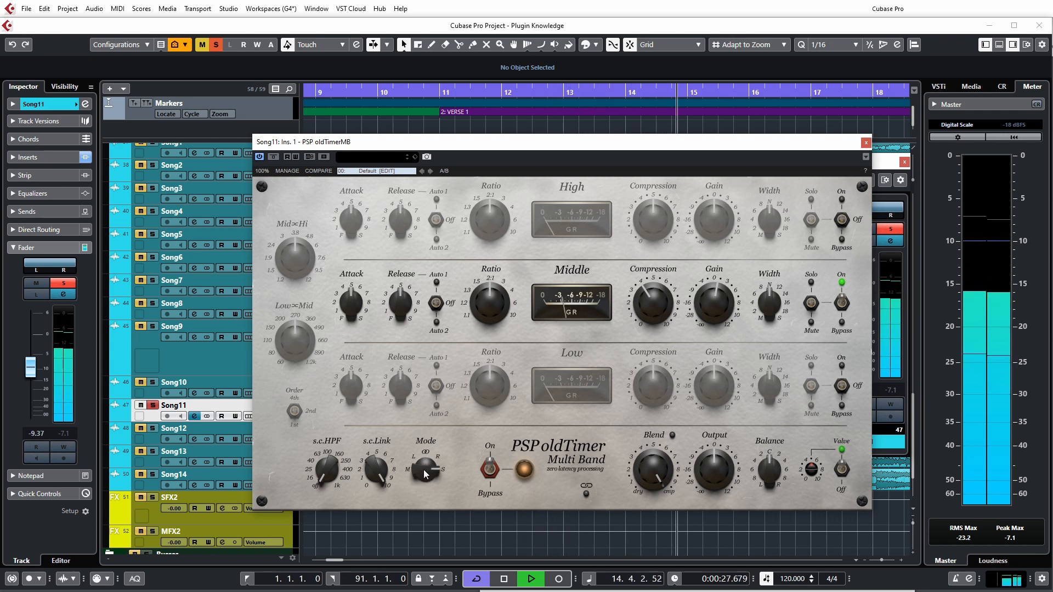
drag(425, 473, 427, 513)
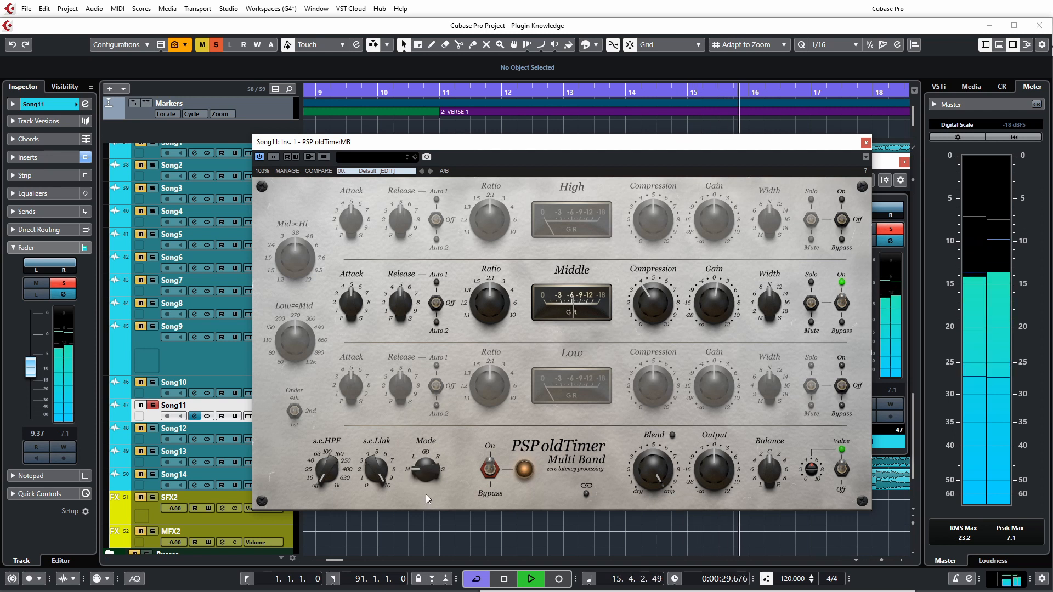
drag(426, 472, 424, 446)
Set the middle band's ratio to 1.1:1 and its compression to 2.1, and stop playback
drag(657, 293, 649, 310)
drag(468, 288, 485, 398)
drag(652, 308, 653, 328)
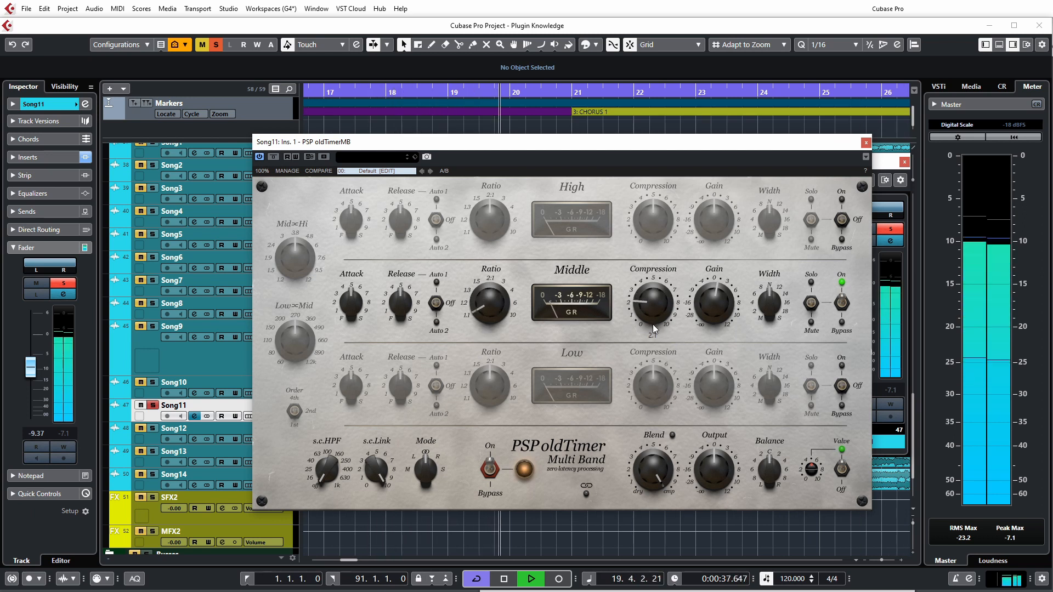
key(space)
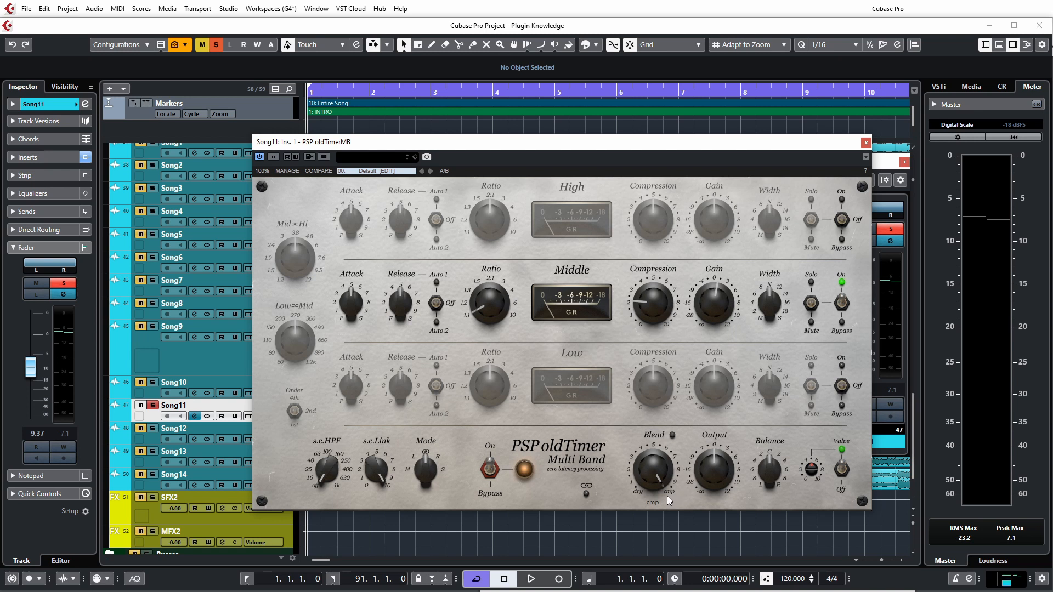
Turn the Blend down to dry and play the song from the beginning
drag(656, 465, 656, 497)
key(space)
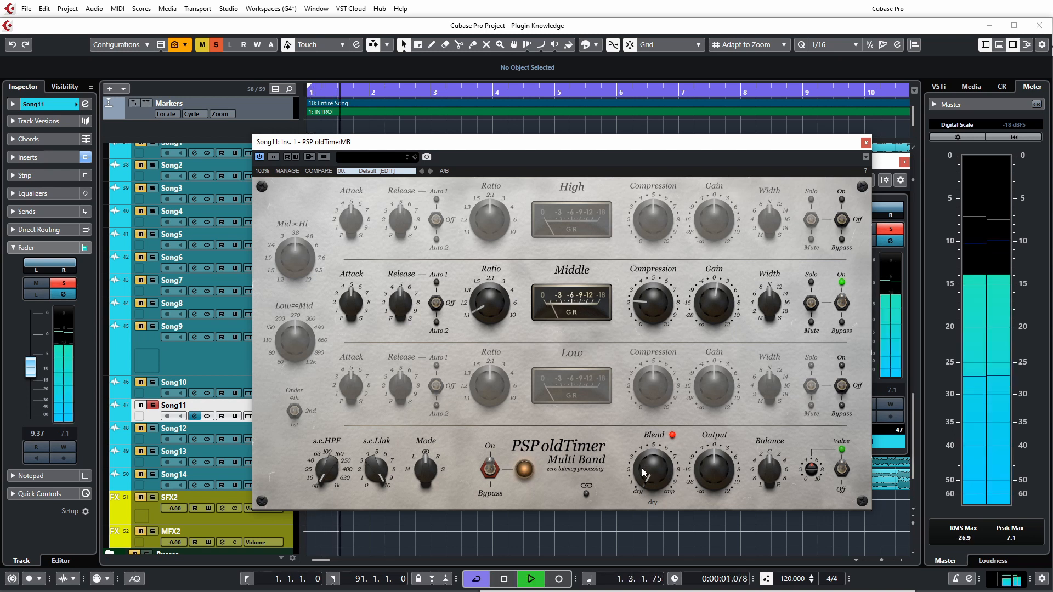
mouse_move(650, 484)
mouse_down()
mouse_move(653, 341)
mouse_move(652, 481)
mouse_up()
Raise the middle band's ratio beyond 4:1 with compression at 4.2, and turn the Blend up to fully compressed
drag(484, 311, 502, 173)
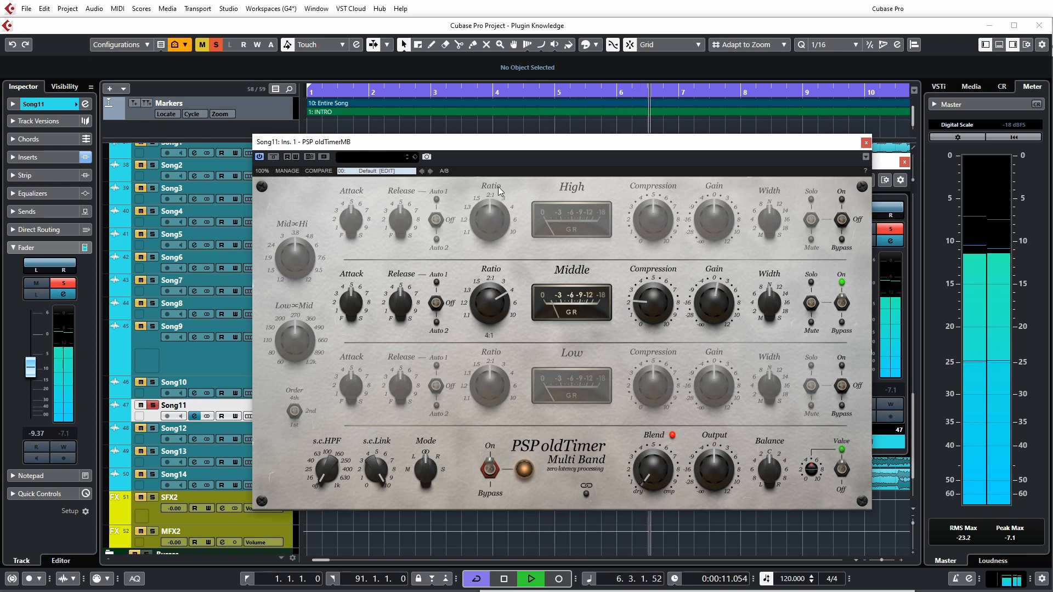
drag(655, 315, 656, 285)
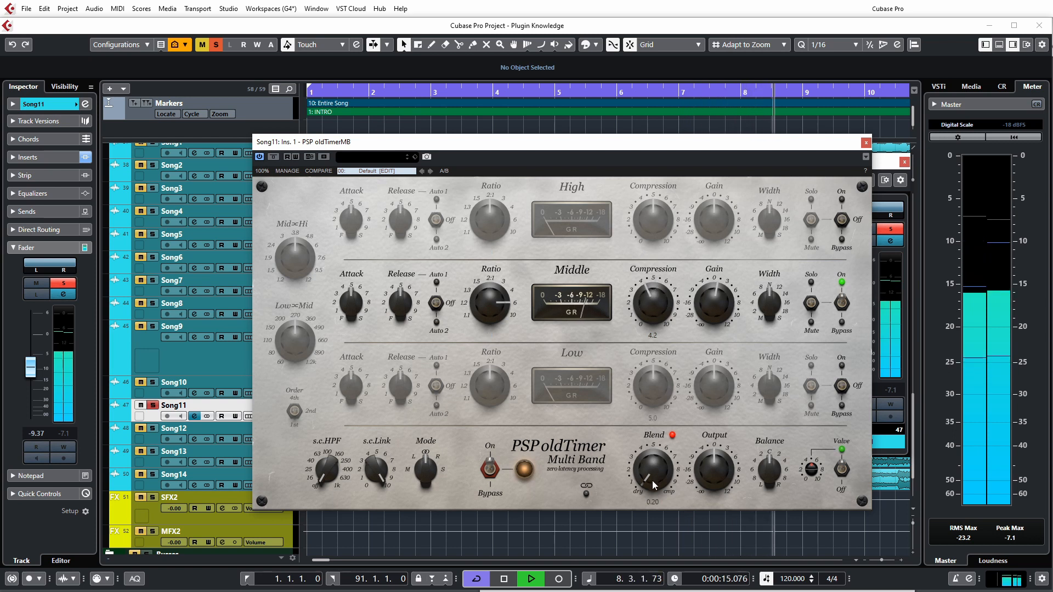
drag(653, 482, 658, 345)
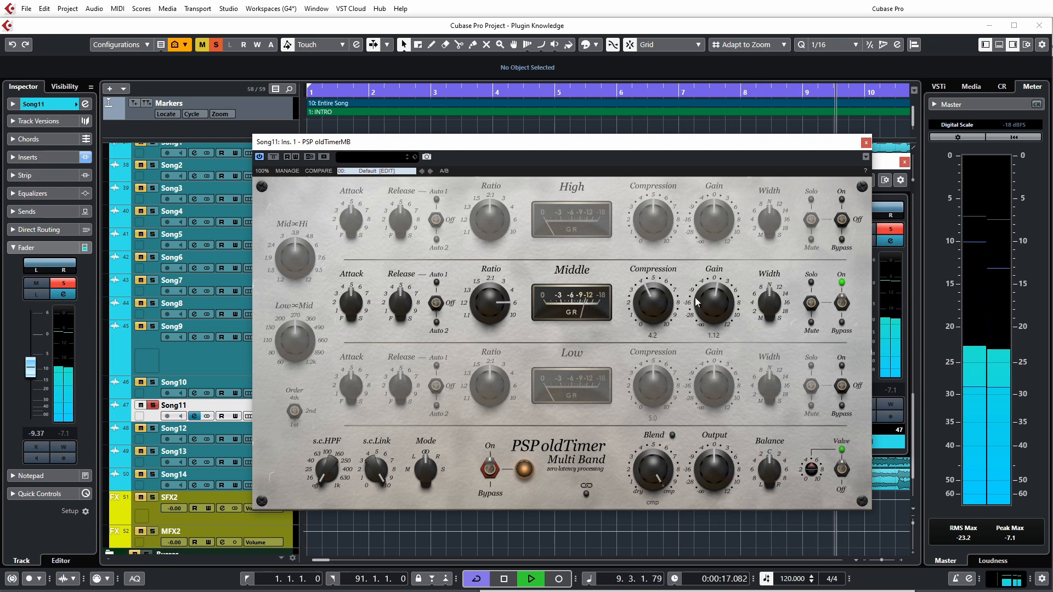
Raise the middle band's gain and reduce the Blend to 4.07 while the song plays
drag(712, 306, 717, 275)
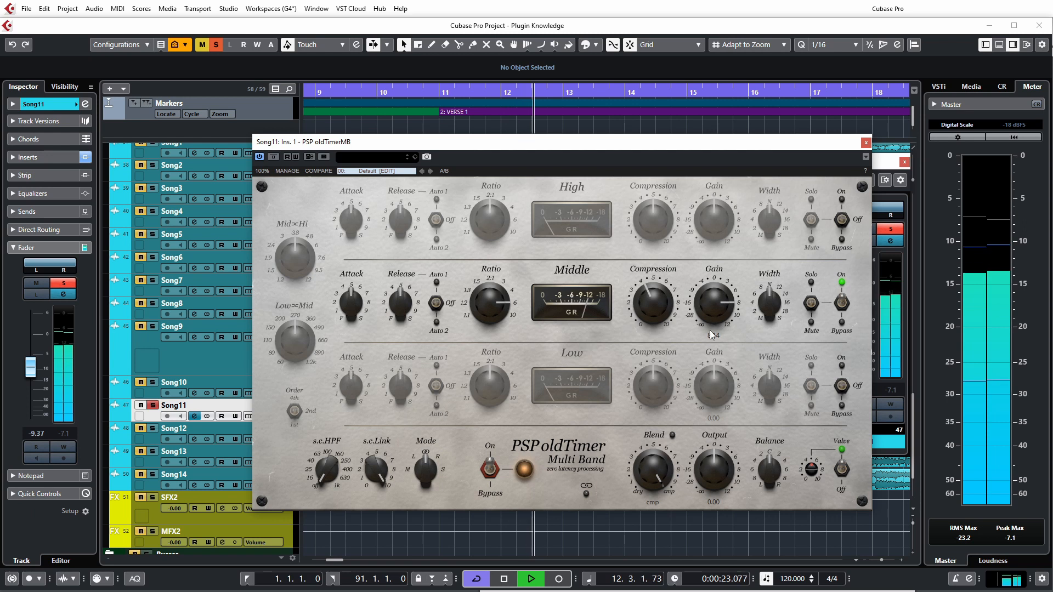
drag(660, 469, 646, 411)
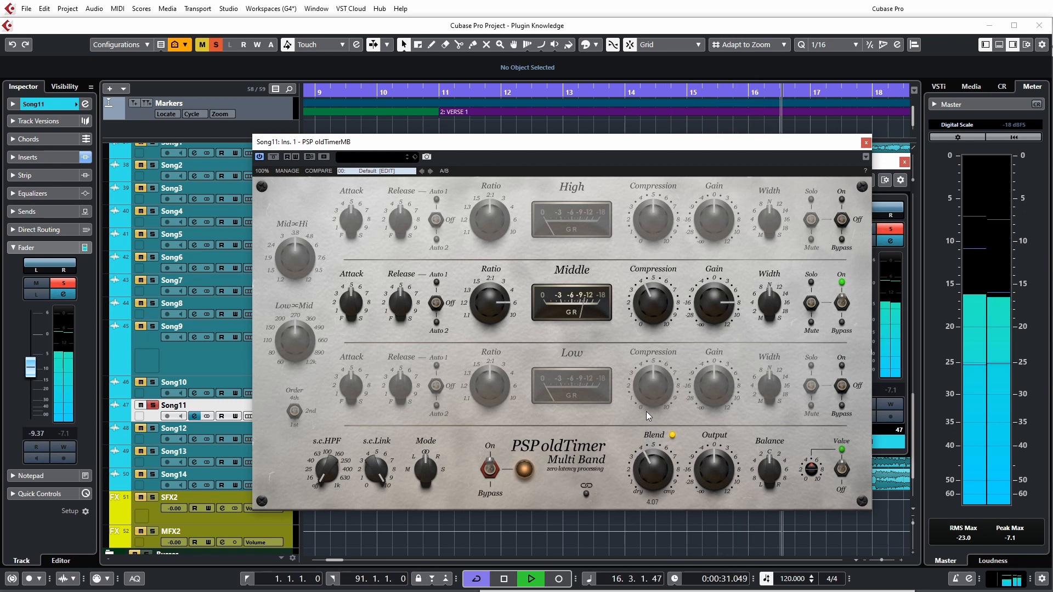
Compare the track with the whole compressor bypassed and active, and stop playback
click(490, 469)
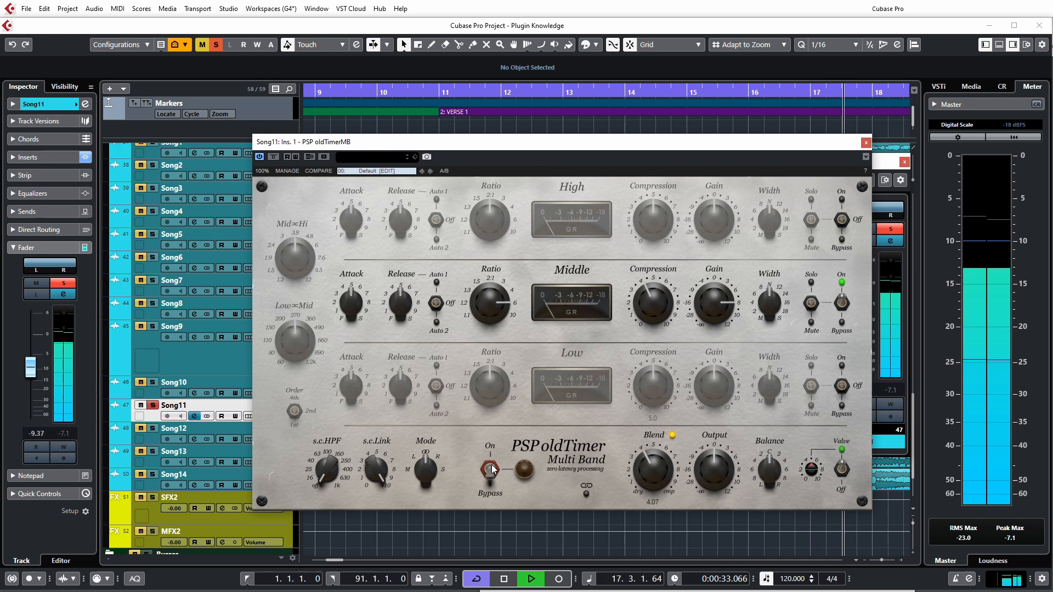
click(491, 470)
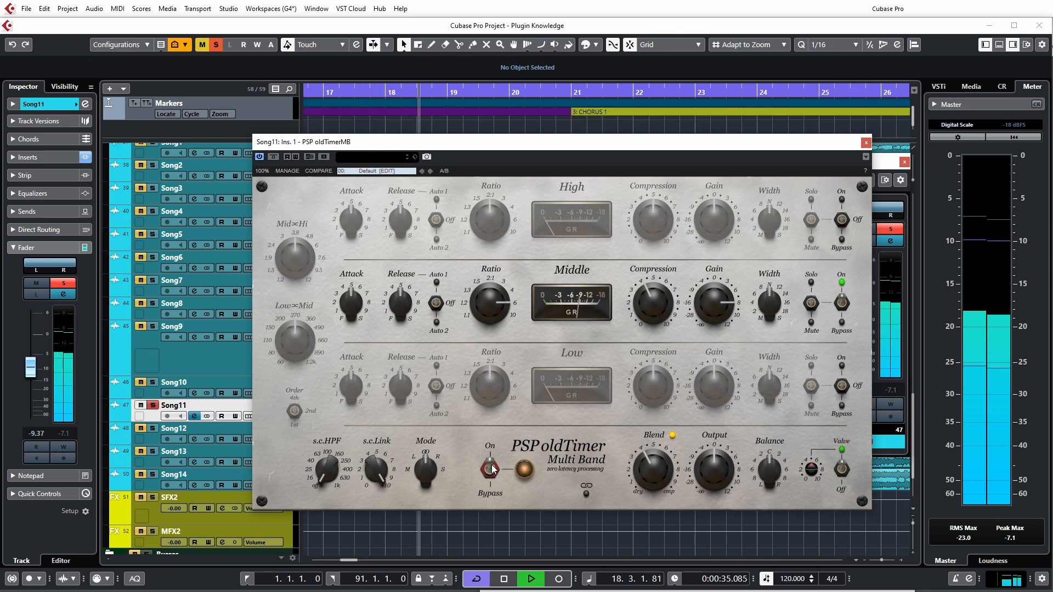
key(space)
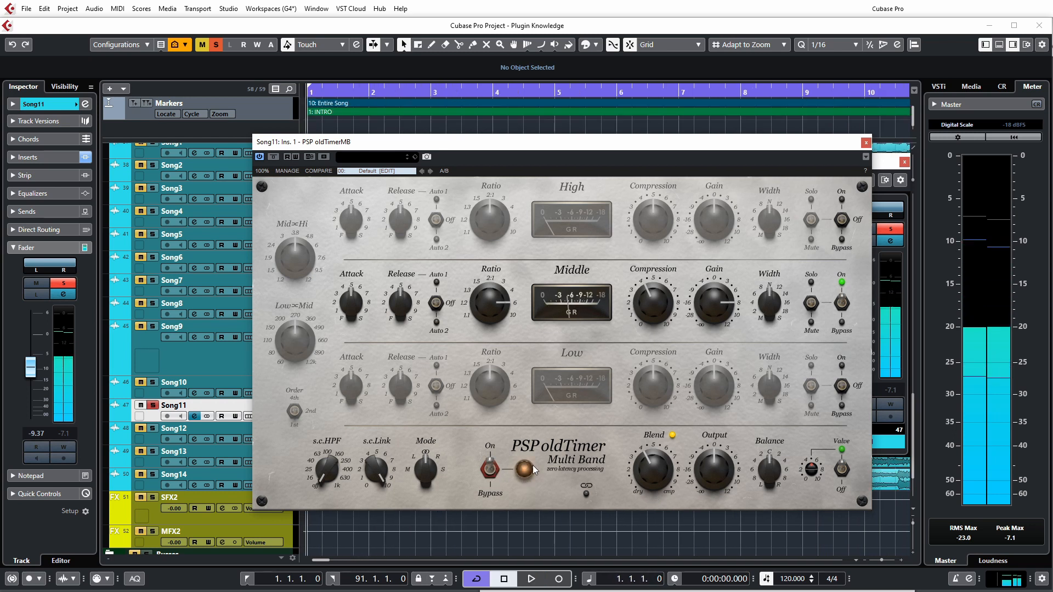
Set the middle band's ratio to 1.1:1, gain to 1.33 and compression to 1.9, with the Blend fully compressed
mouse_move(492, 307)
drag(492, 307, 502, 475)
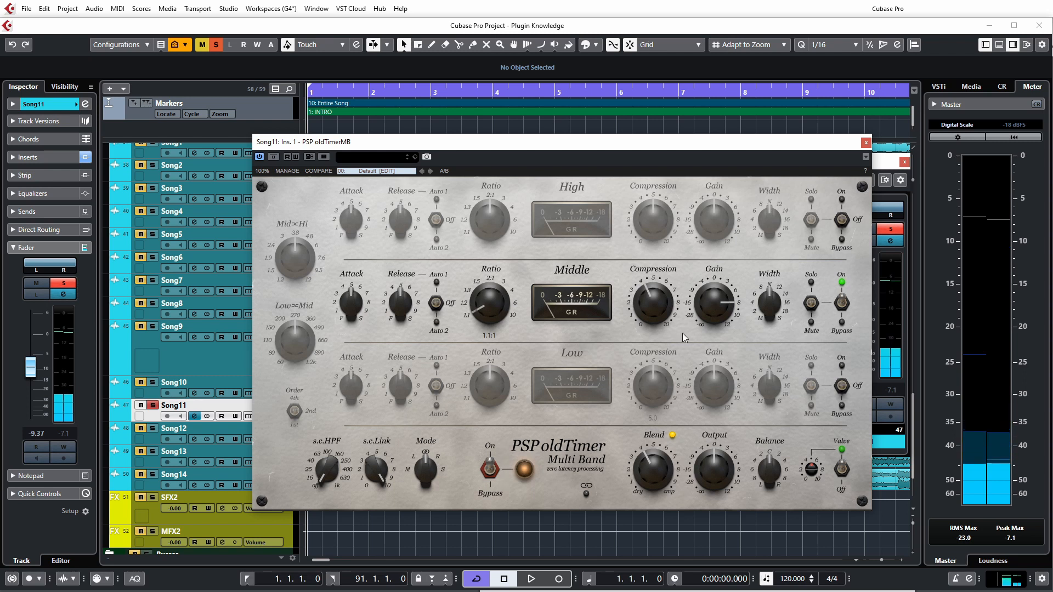
mouse_move(713, 299)
drag(713, 300, 713, 343)
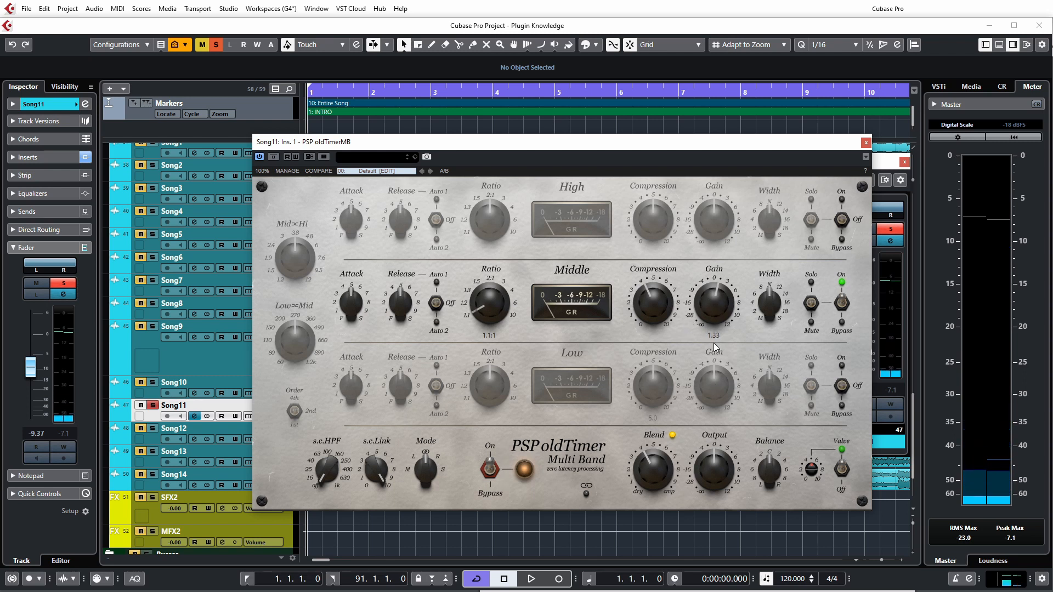
drag(653, 304, 647, 335)
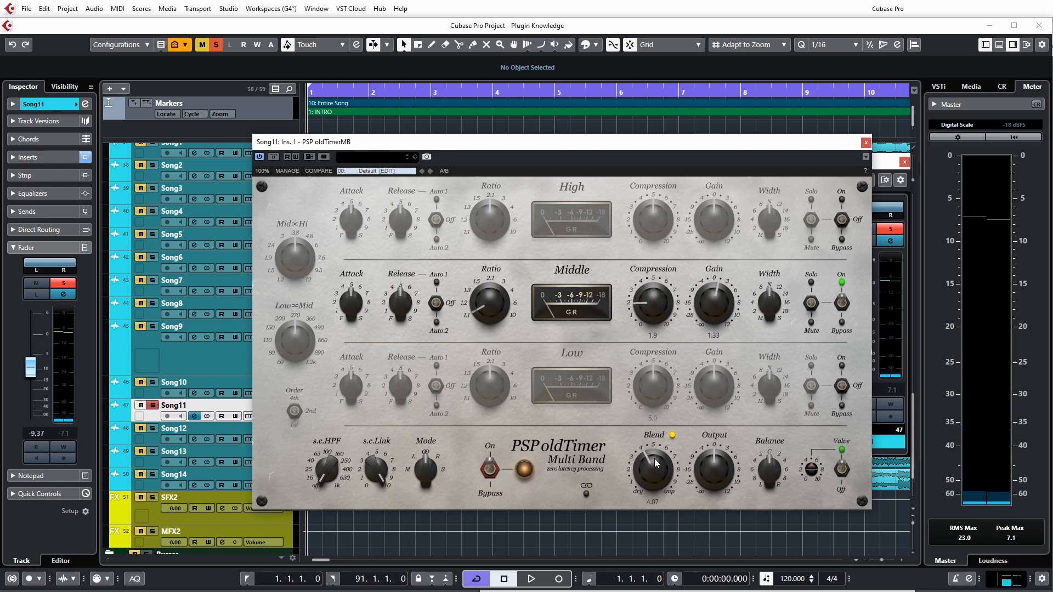
Play the song to compare the compressor bypassed and active, and set the middle band's gain to 1.01
key(space)
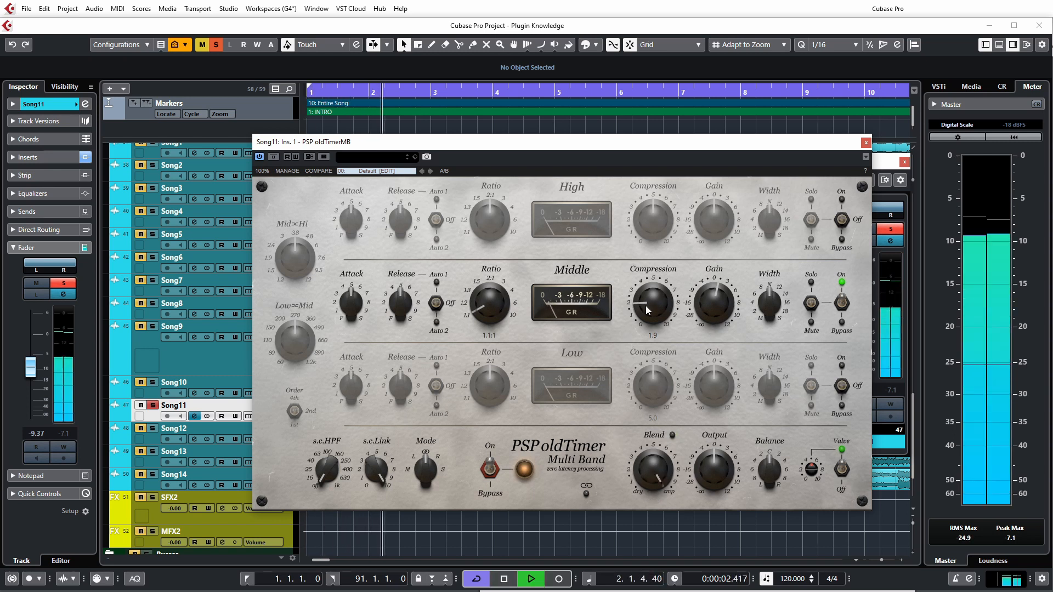
click(491, 471)
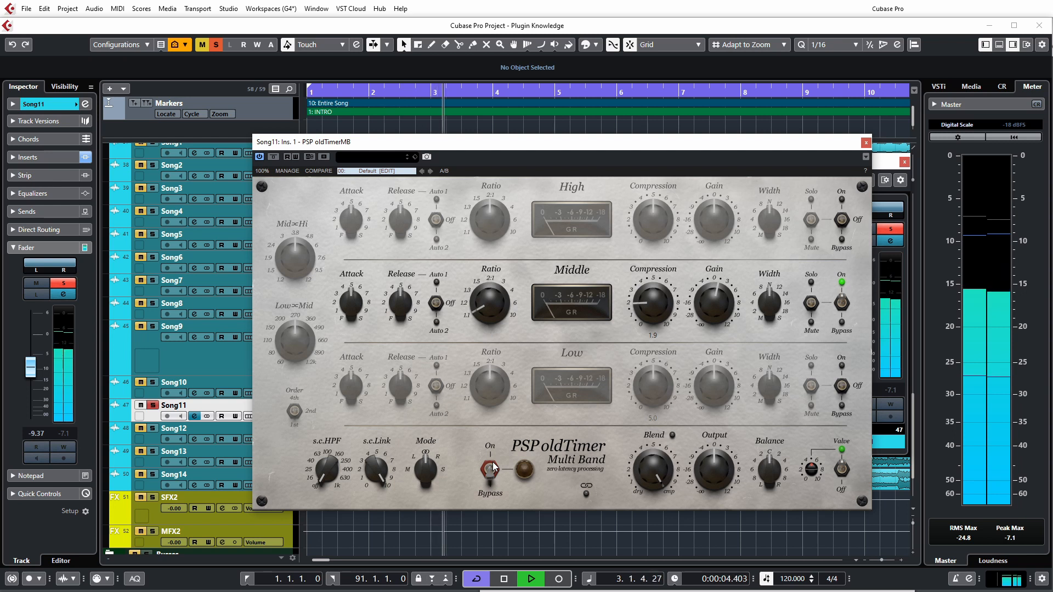
click(491, 472)
drag(714, 311, 715, 315)
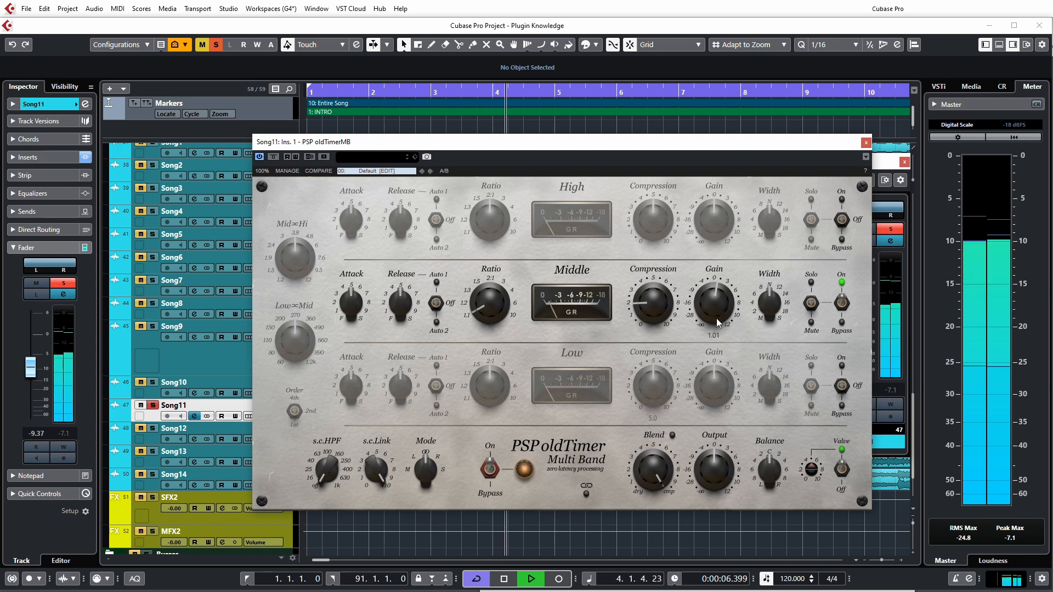
key(space)
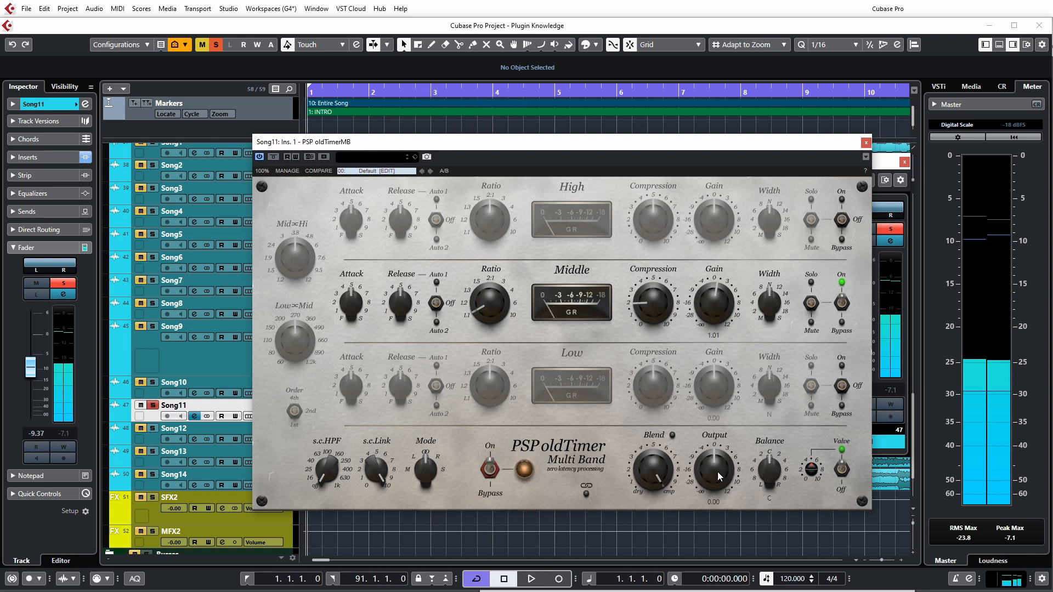
Play the song from the beginning with the Valve stage switched on and its amount raised to 10.0
key(space)
drag(716, 472, 765, 472)
drag(765, 476, 766, 492)
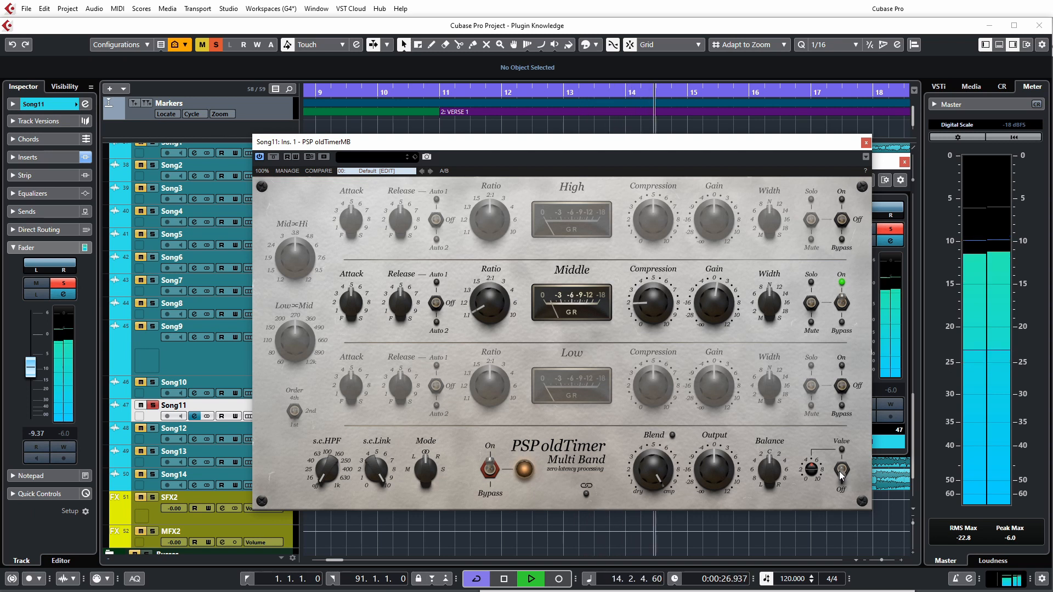
click(842, 473)
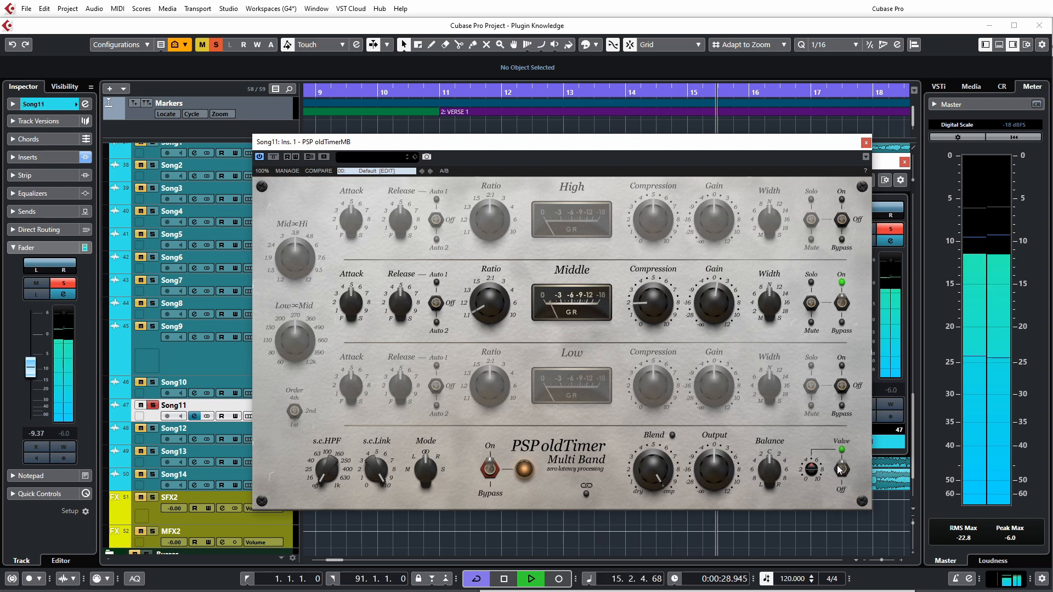
drag(812, 473, 812, 335)
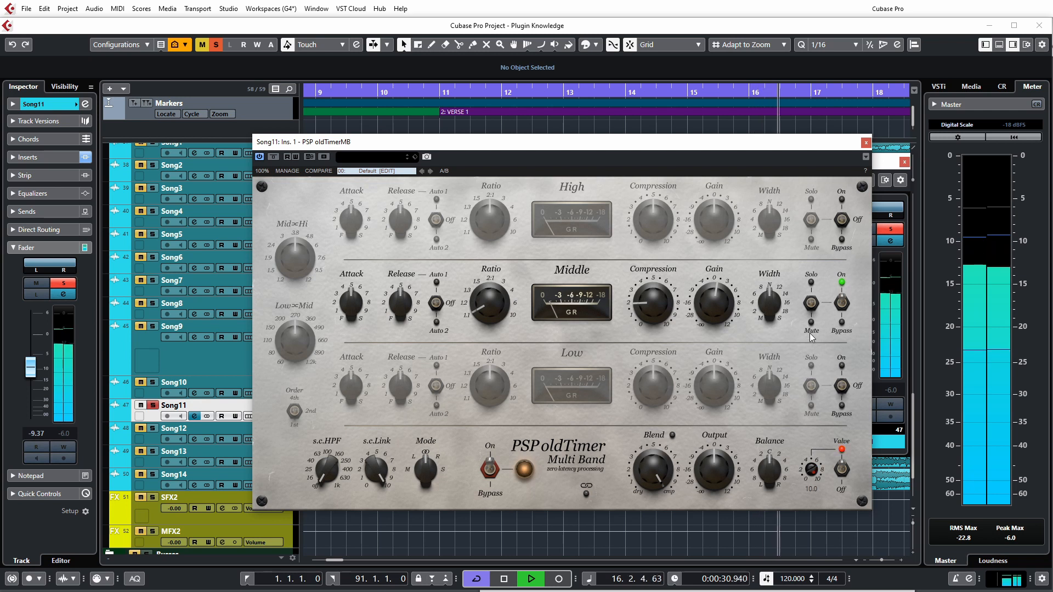
Compare the sound with the Valve stage off and on at its maximum amount
click(842, 473)
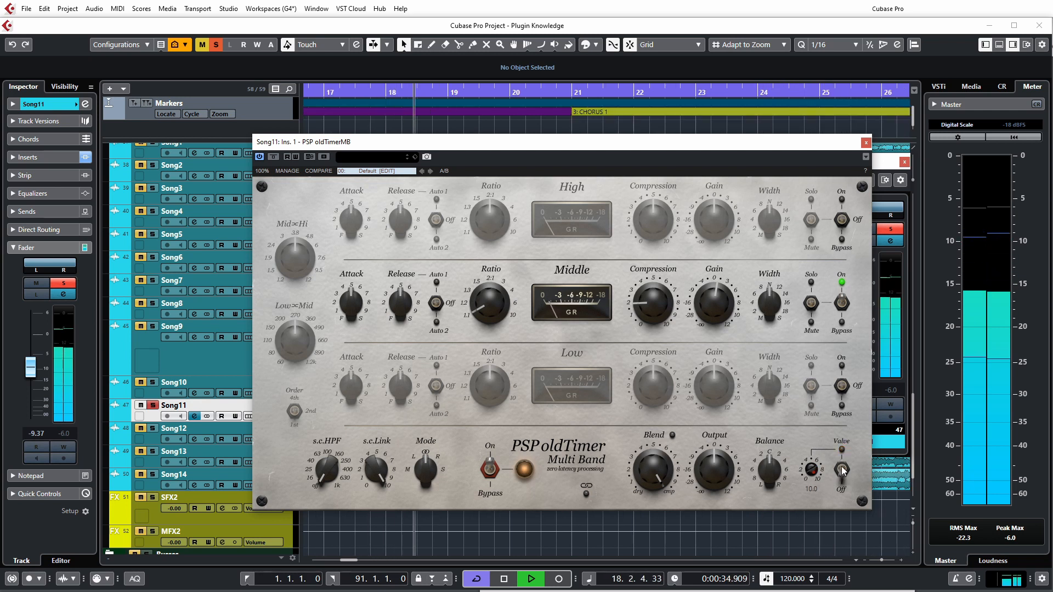
click(842, 471)
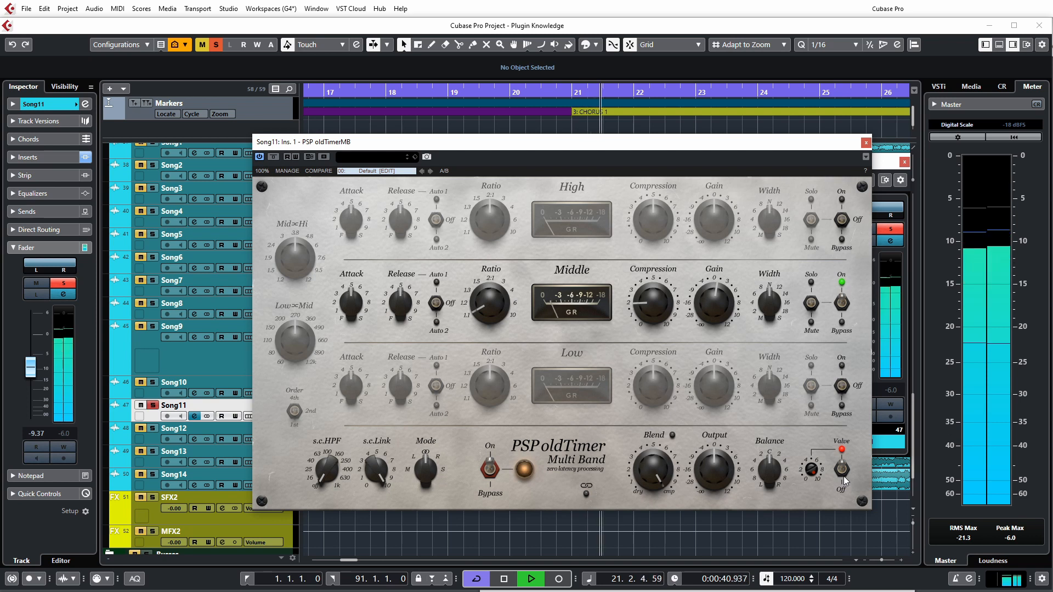
click(844, 473)
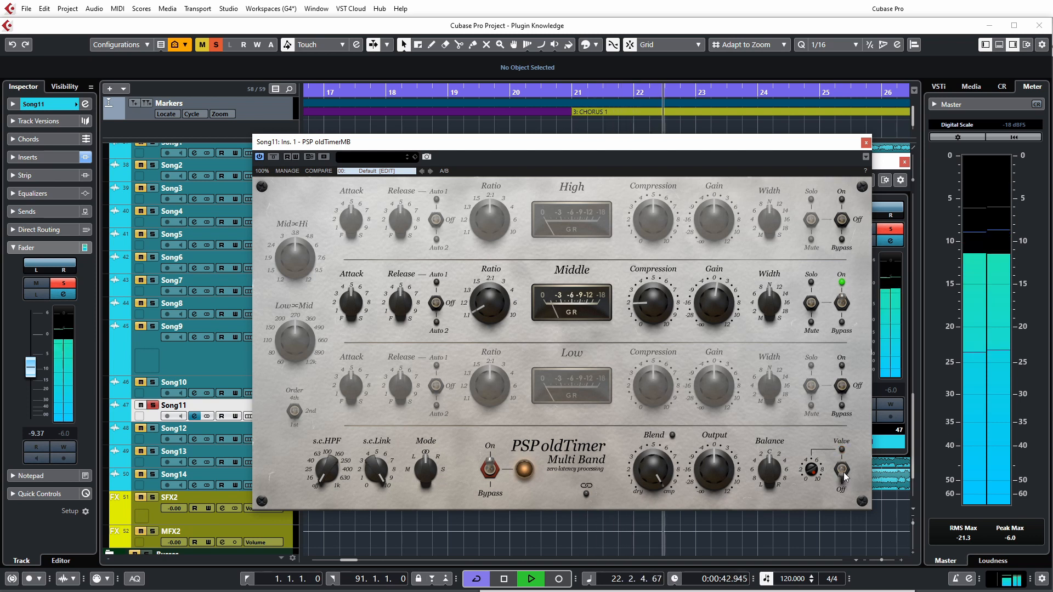
click(843, 472)
Set the Valve amount to 5.0, compare it off and on, and stop playback with the Valve active
drag(810, 488, 800, 556)
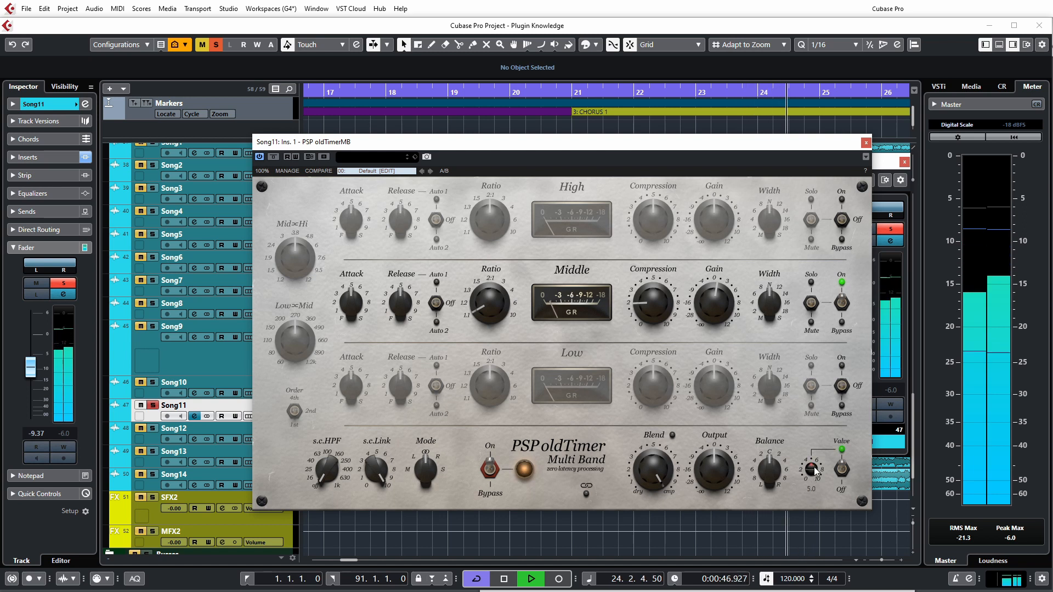
click(843, 470)
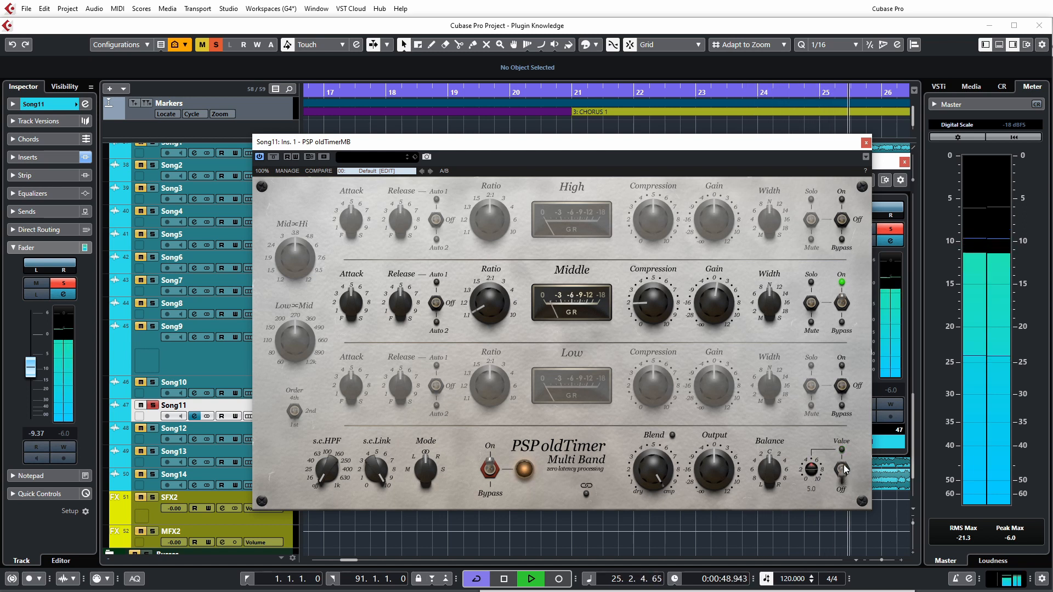
key(space)
click(843, 470)
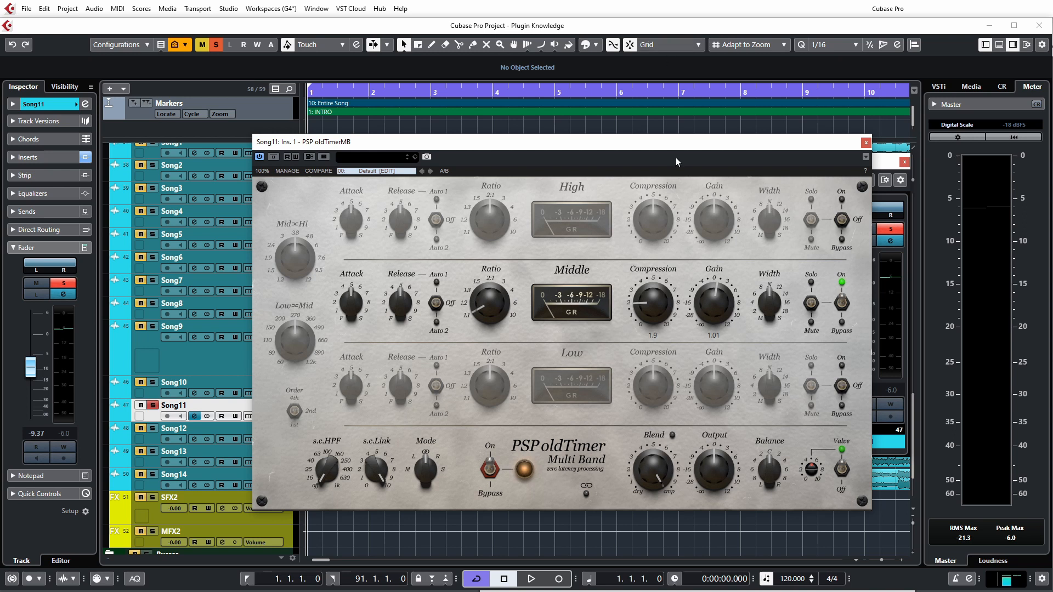
Enable the high band and, during playback, set its ratio to 1.1:1 and its compression to 1.8
click(844, 218)
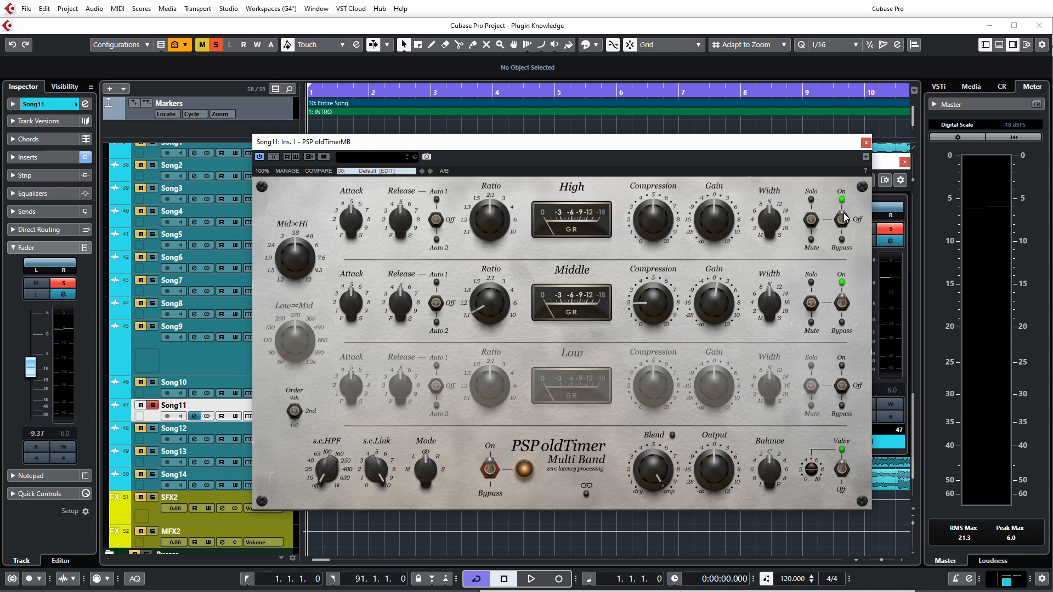
key(space)
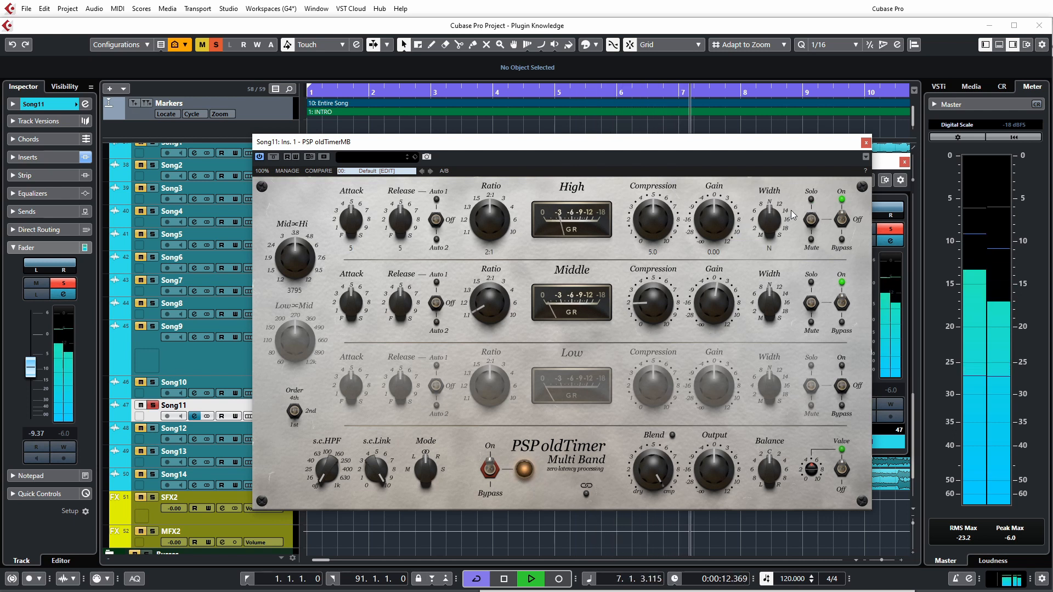
drag(486, 212, 475, 290)
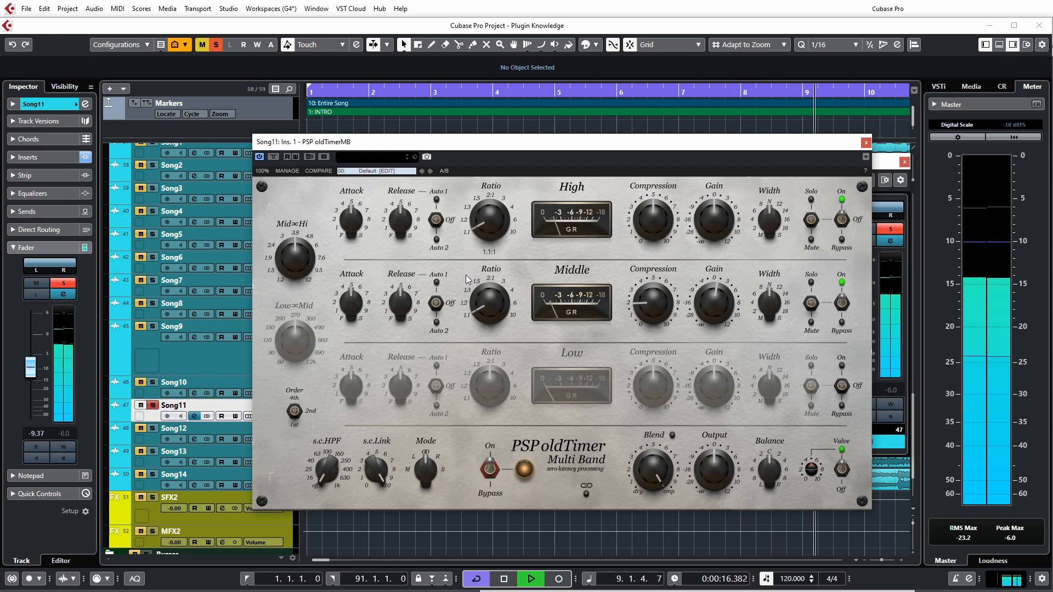
drag(649, 221, 638, 253)
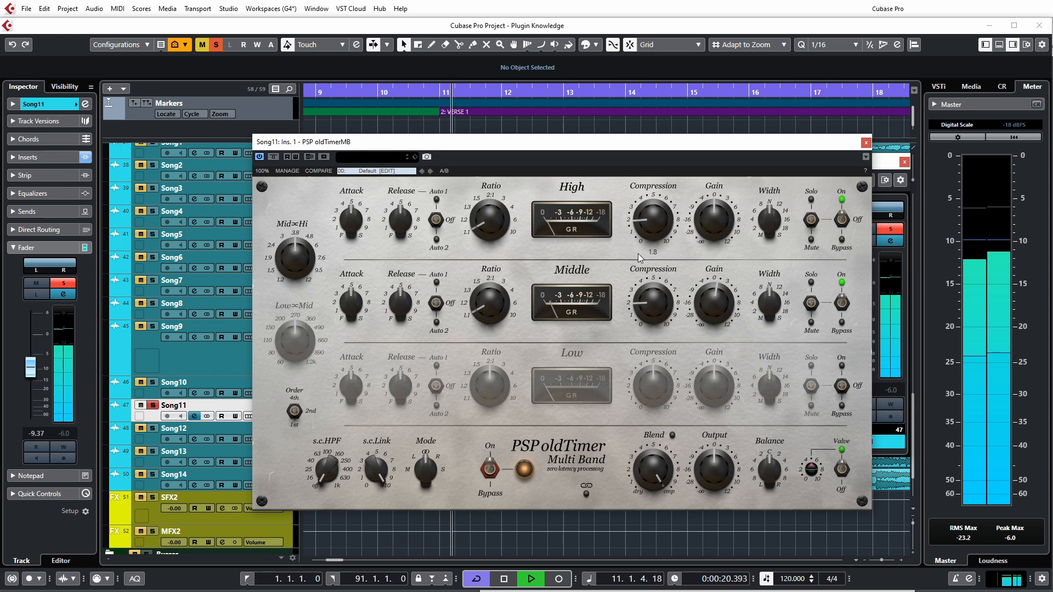
Solo the high band, set its gain to 1.23, and compare the band bypassed and active
drag(709, 225, 708, 219)
click(811, 220)
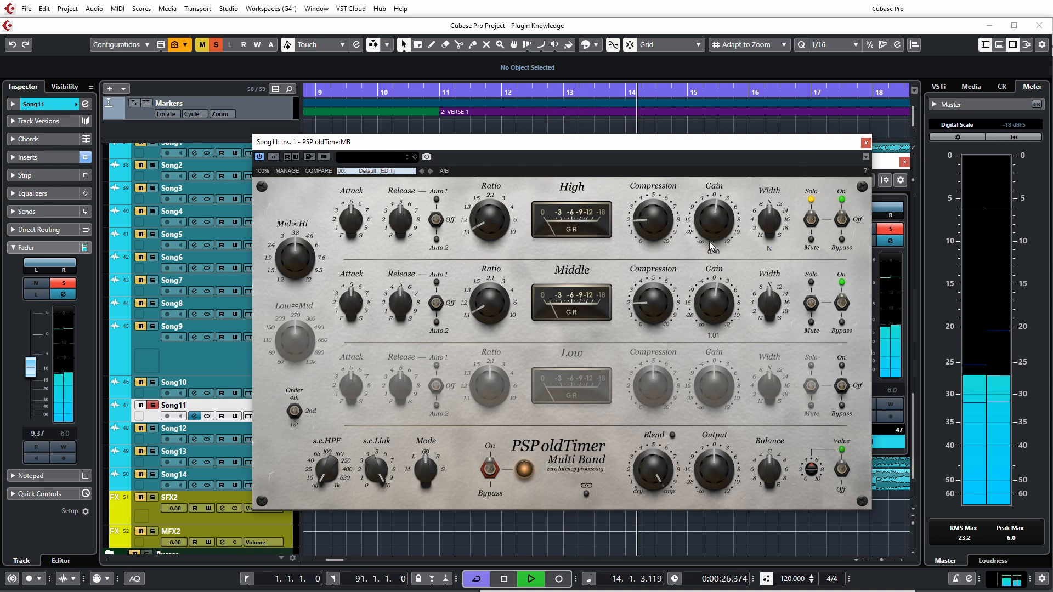
drag(708, 227, 706, 224)
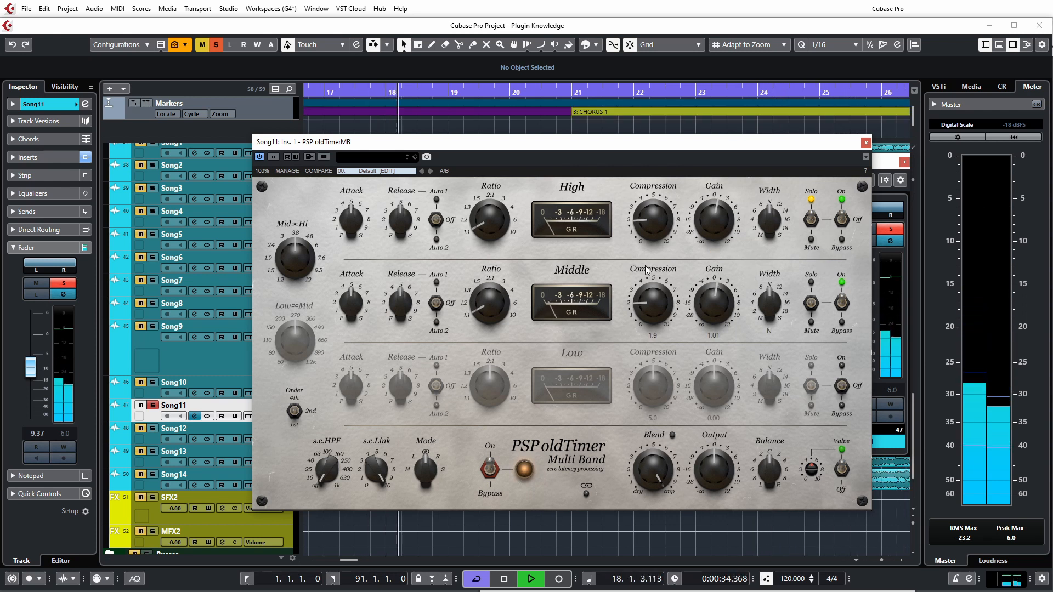
click(843, 234)
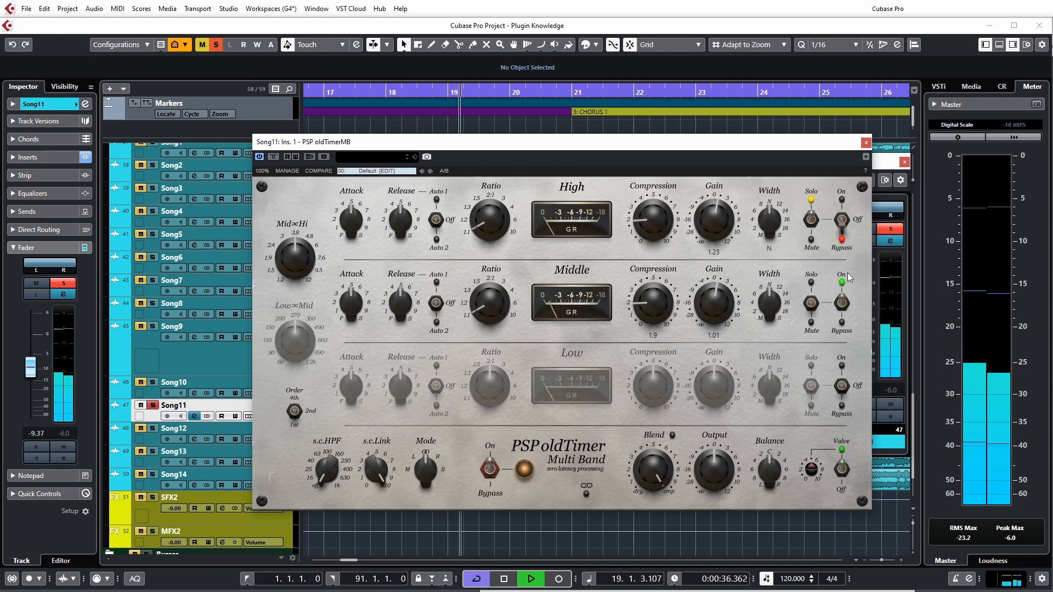
click(842, 215)
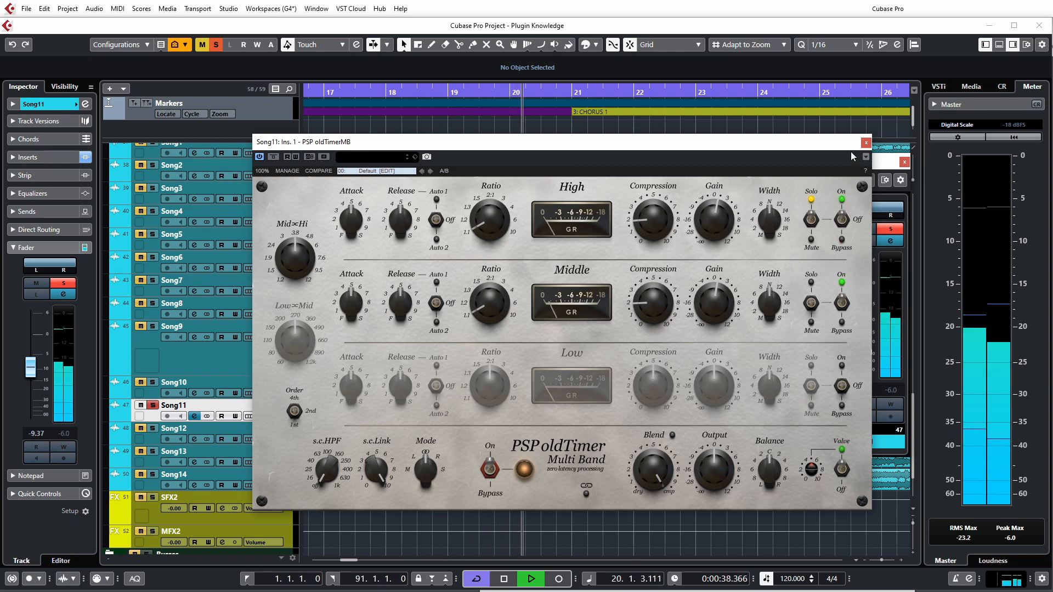
Raise the high band's compression to 5.0 and take the band out of solo
mouse_move(491, 227)
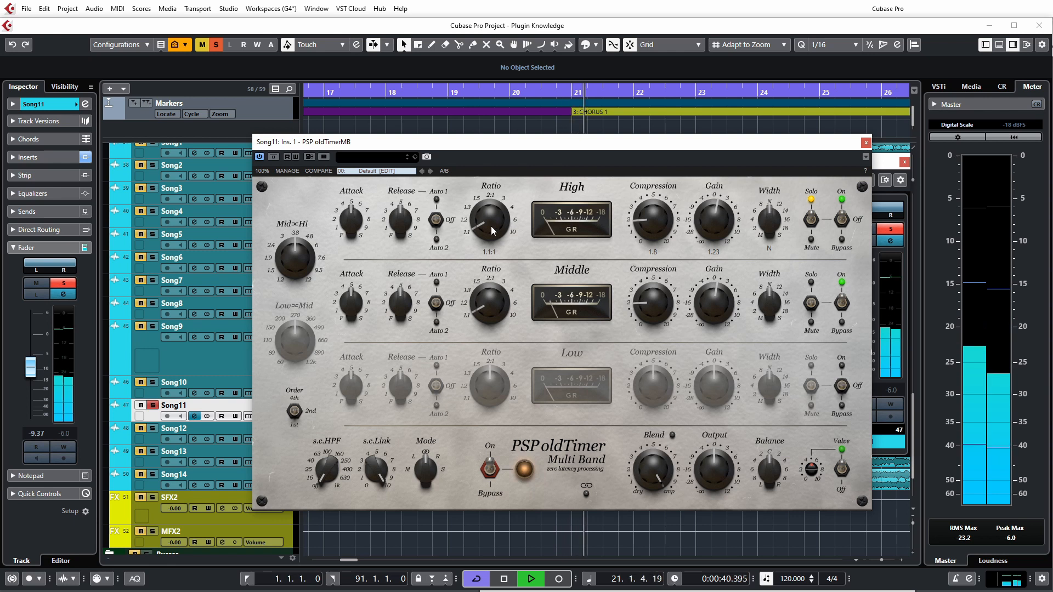
drag(657, 221, 654, 174)
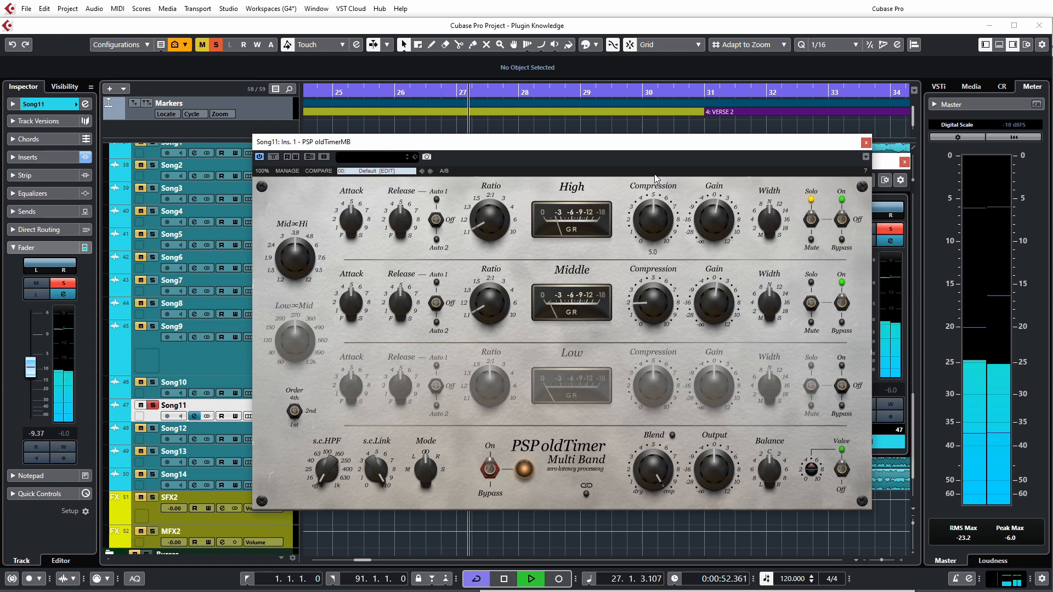
click(809, 220)
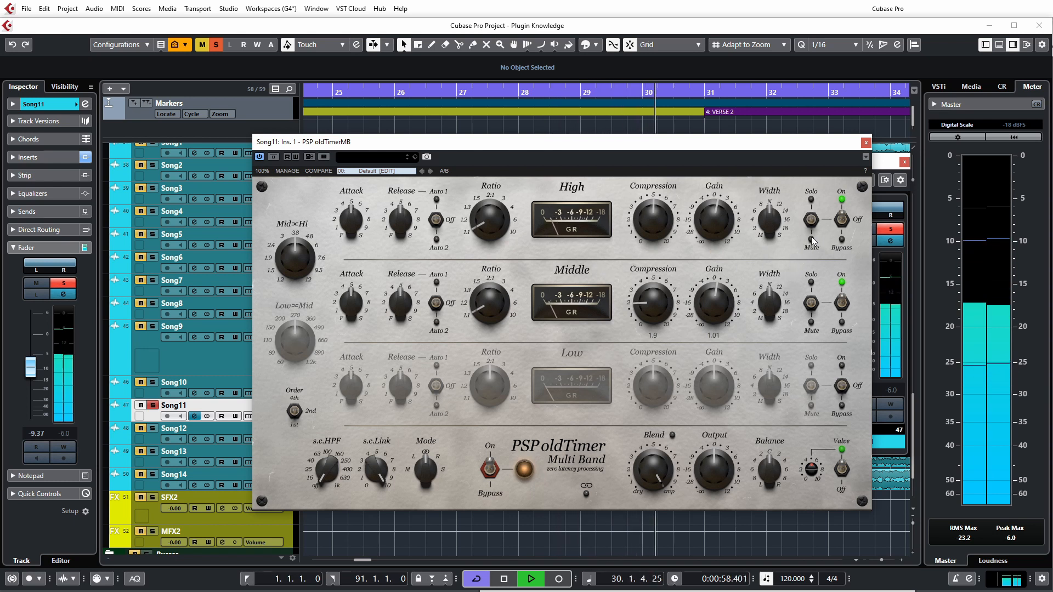
Mute the high band briefly, unmute it, and solo the middle band
click(812, 239)
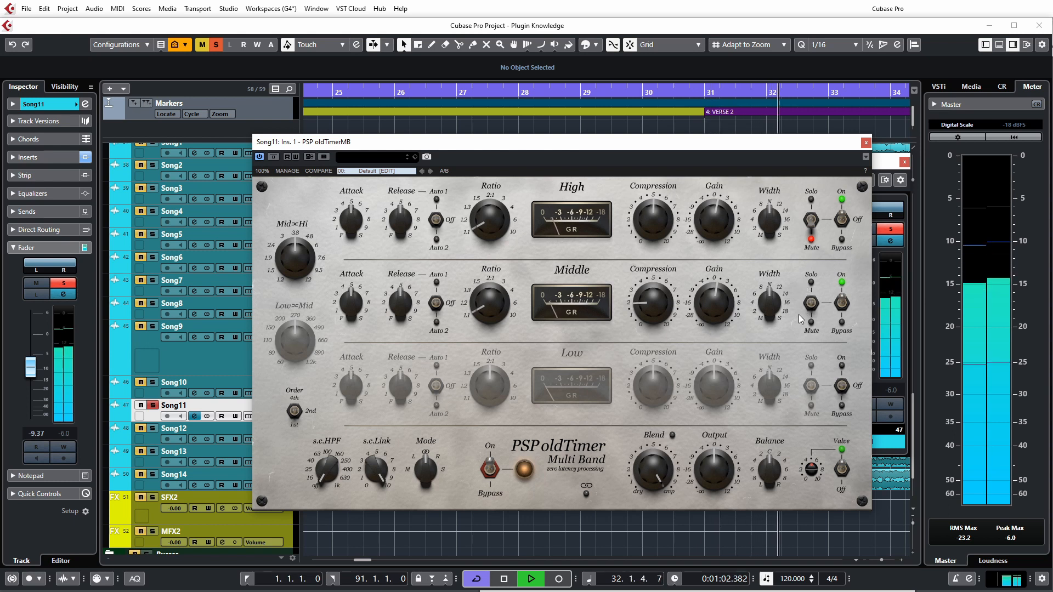
click(812, 220)
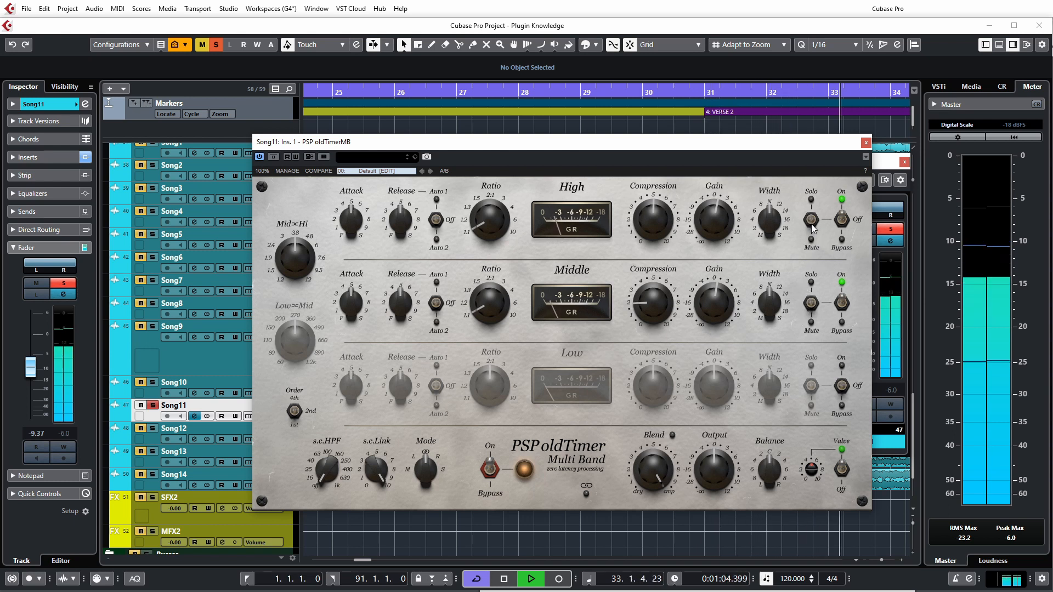
click(812, 298)
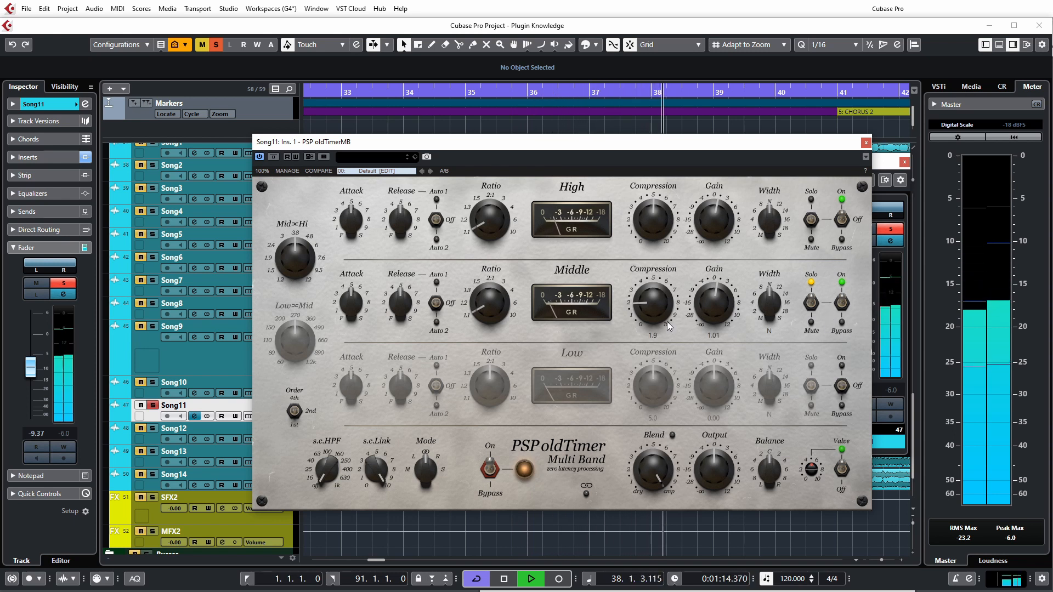
Take the middle band out of solo, enable and solo the low band, and set the low band's compression to 3.5
click(810, 307)
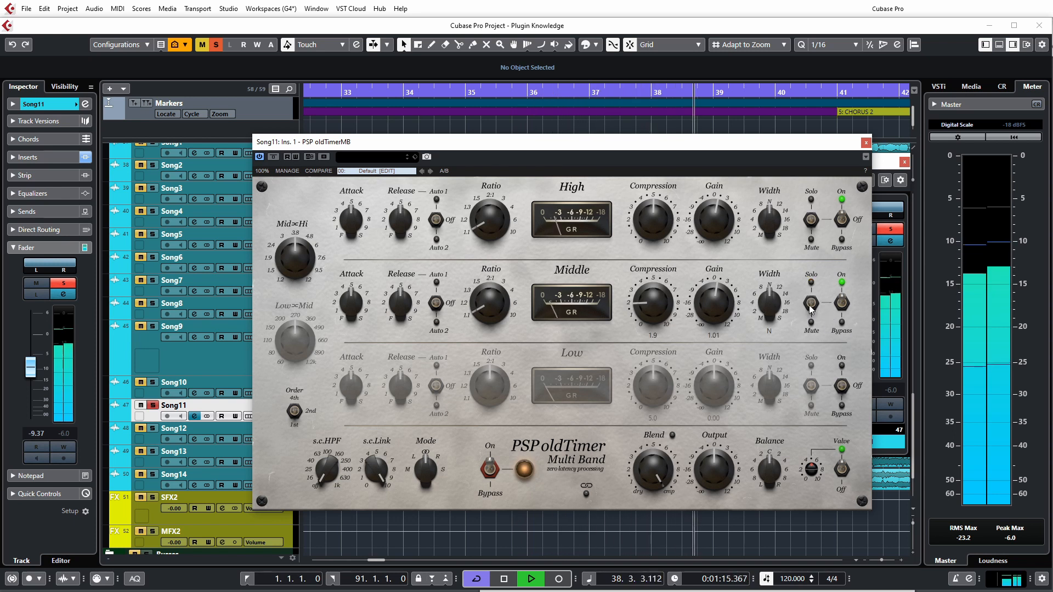
click(843, 385)
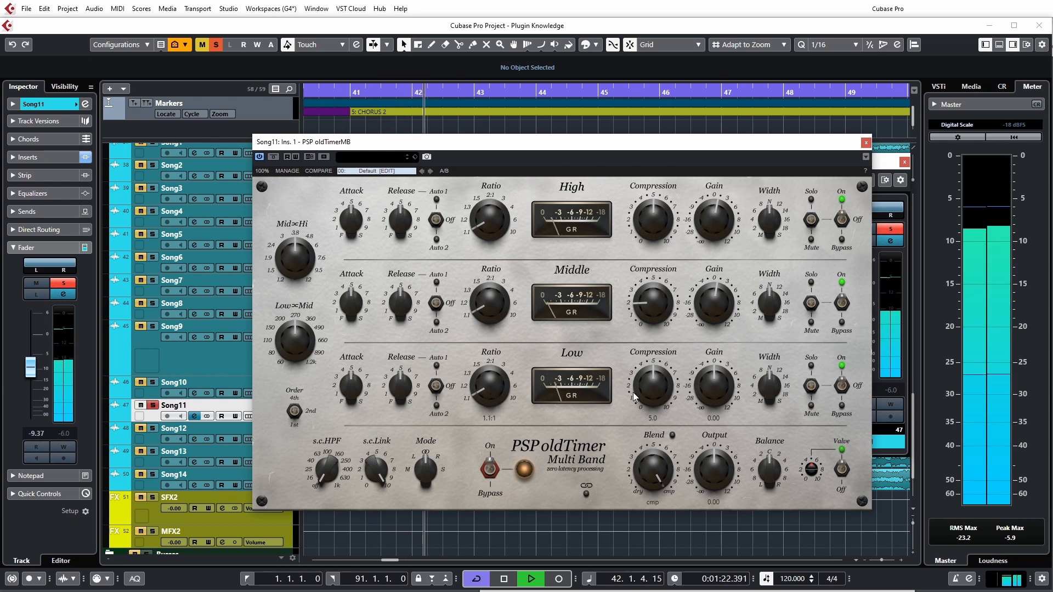
drag(653, 387, 652, 401)
click(812, 385)
drag(647, 387, 645, 400)
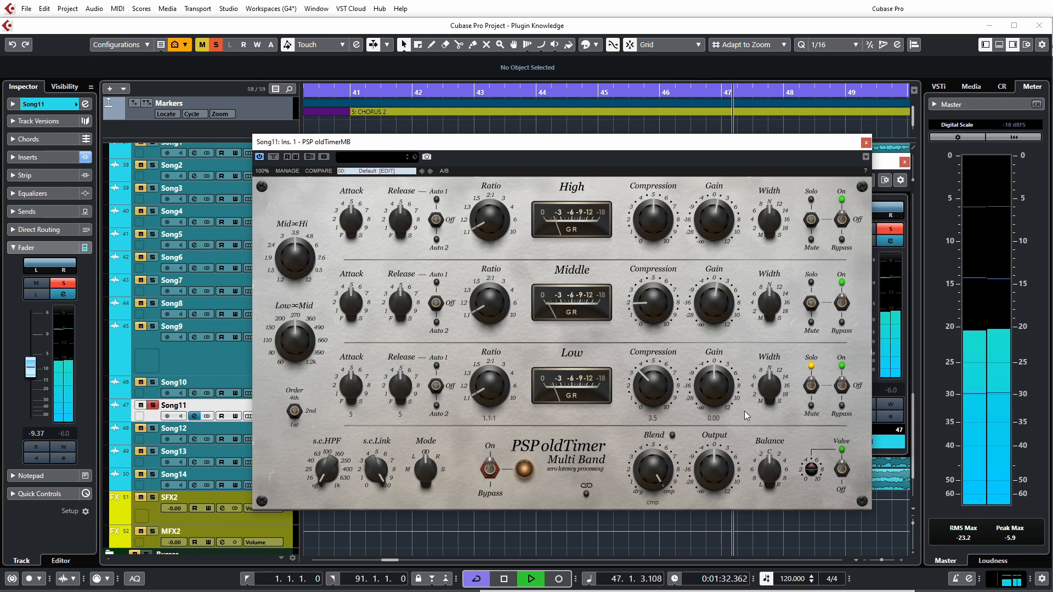
Compare the full mix with the soloed low band, and set the Low/Mid crossover to 144 Hz
click(811, 386)
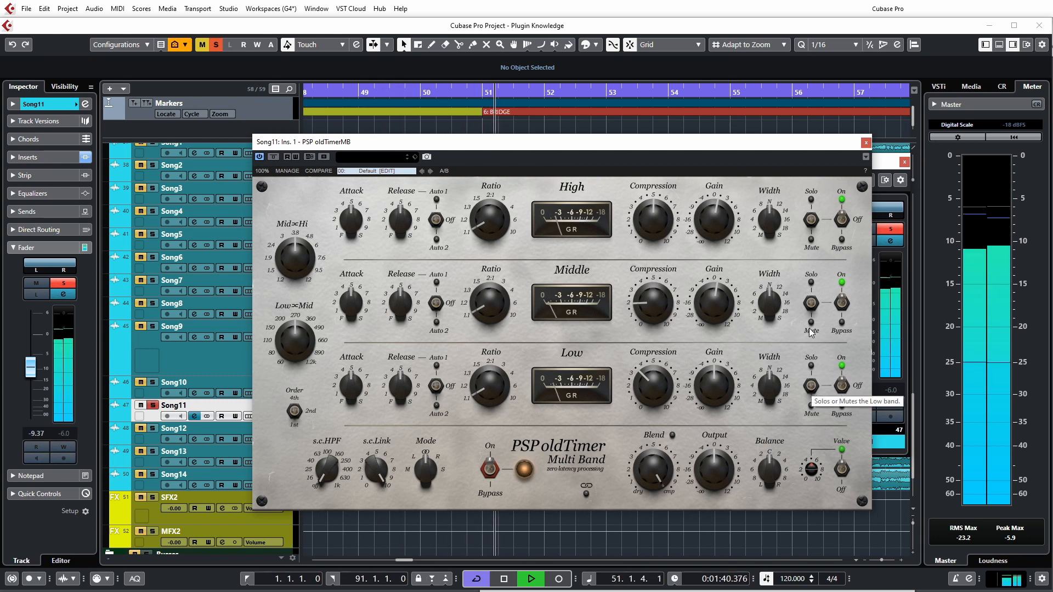
click(814, 387)
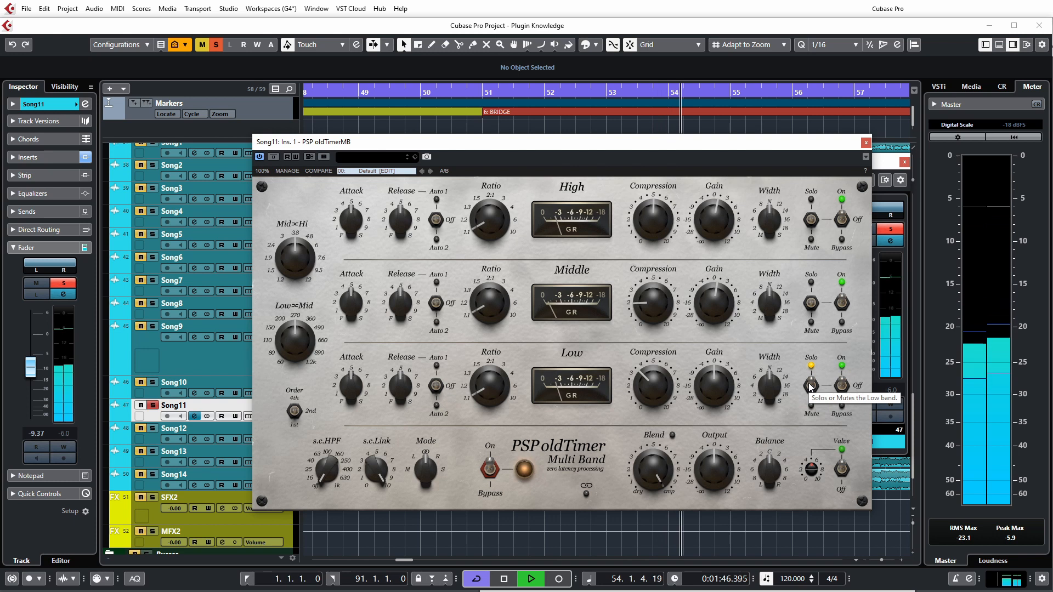
drag(300, 349, 298, 371)
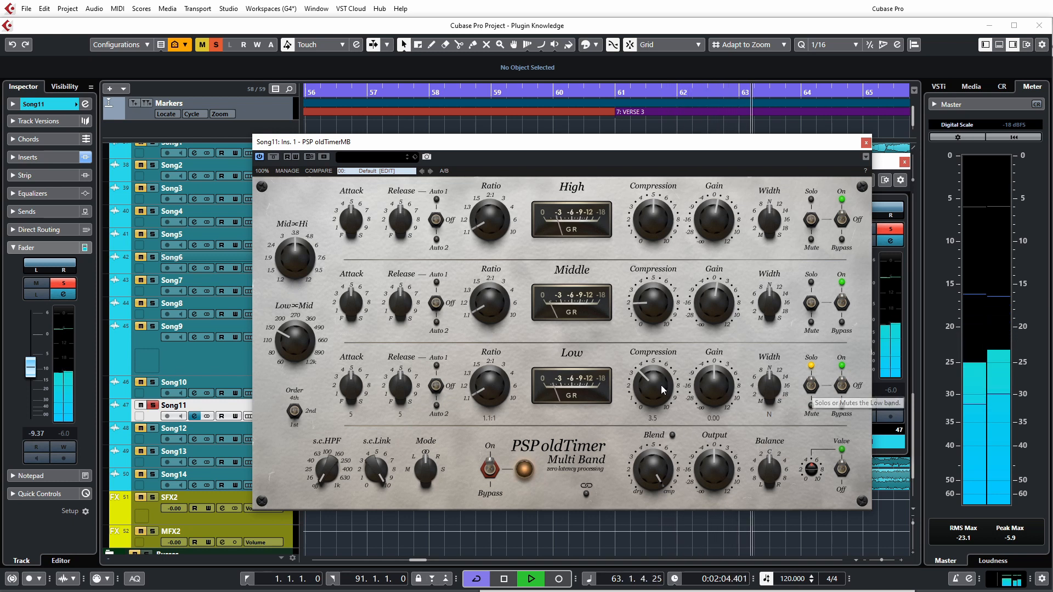
Compare the soloed low band bypassed and active with compression at 0.0, and set its compression to 3.8
drag(660, 385, 658, 437)
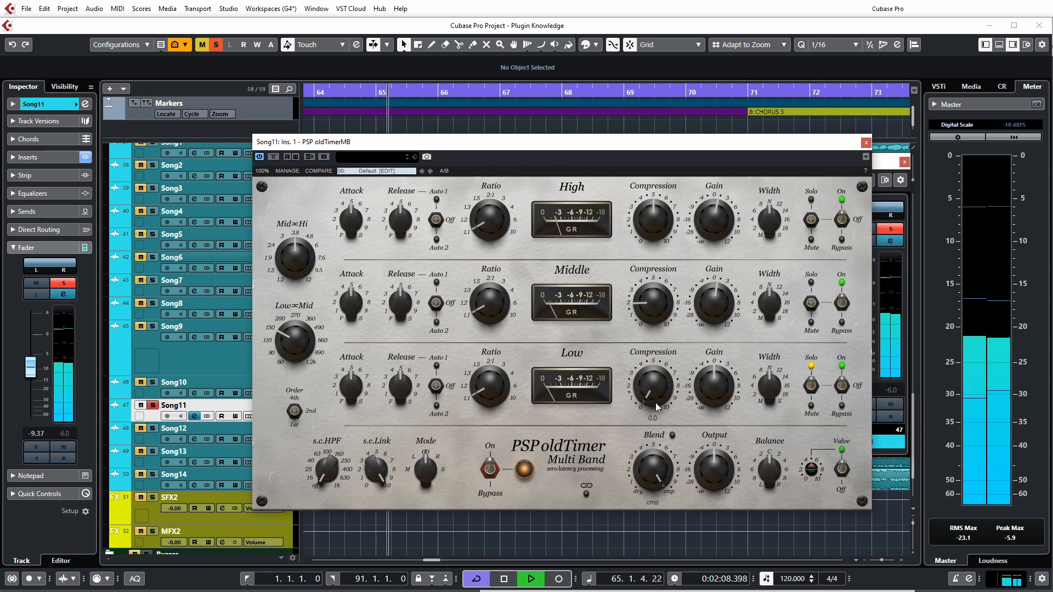
click(844, 404)
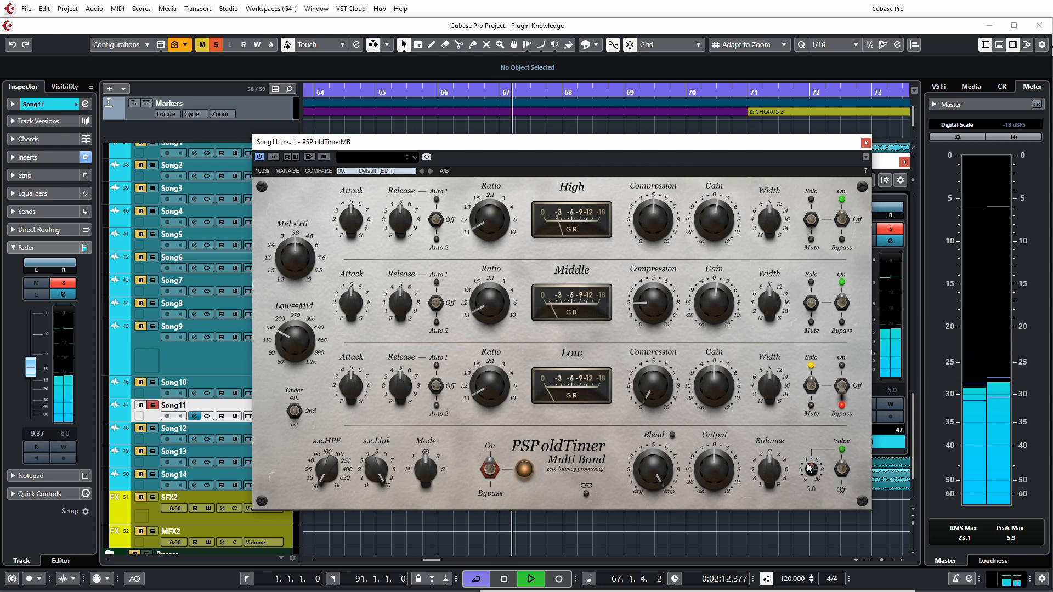
click(847, 384)
drag(648, 393, 644, 328)
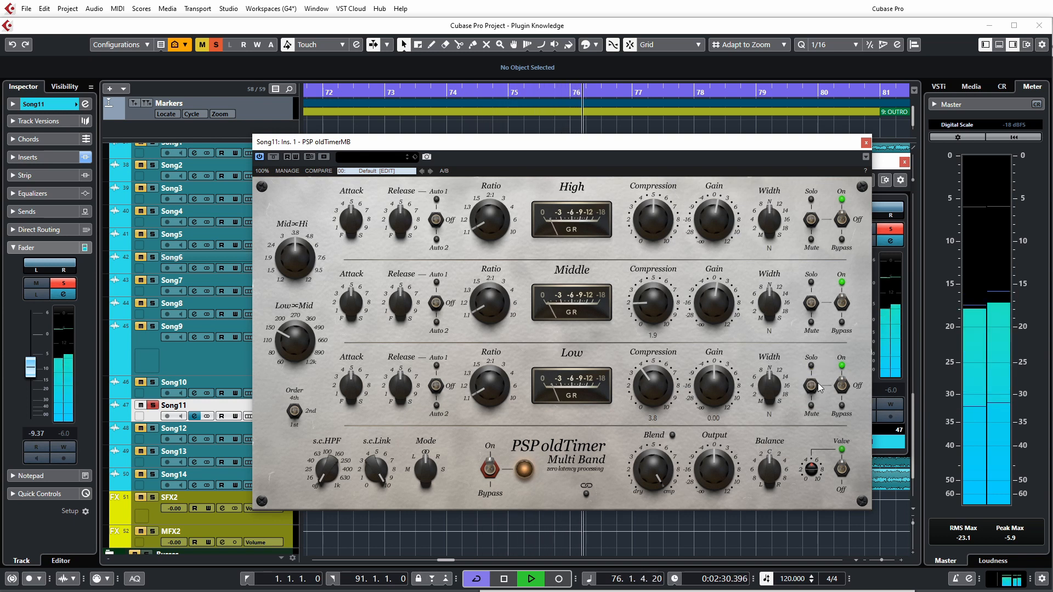
Solo the middle band, set its compression to 2.9, and take it out of solo
click(812, 301)
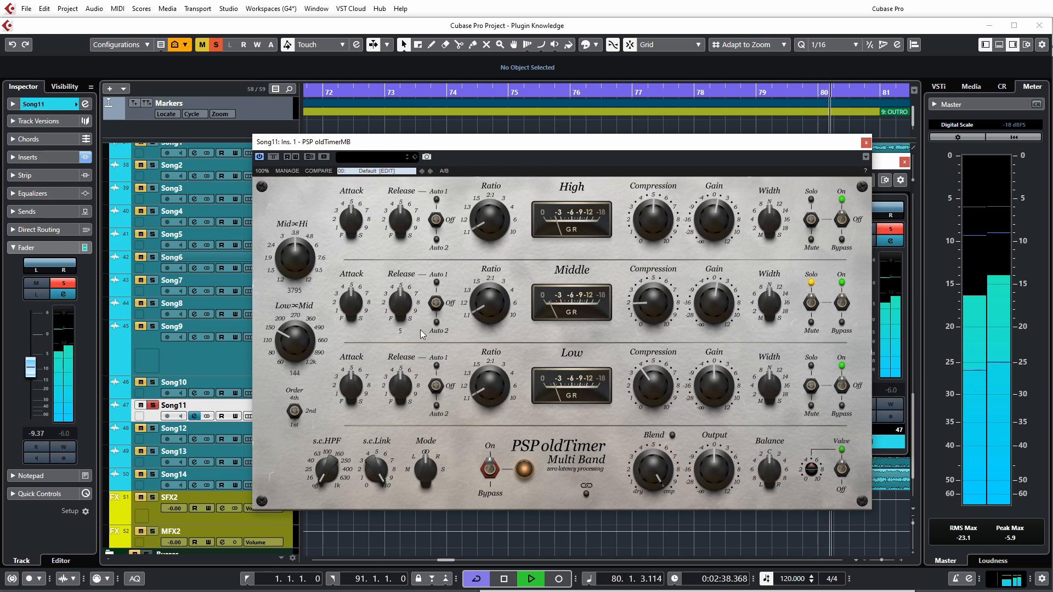
drag(657, 312, 649, 288)
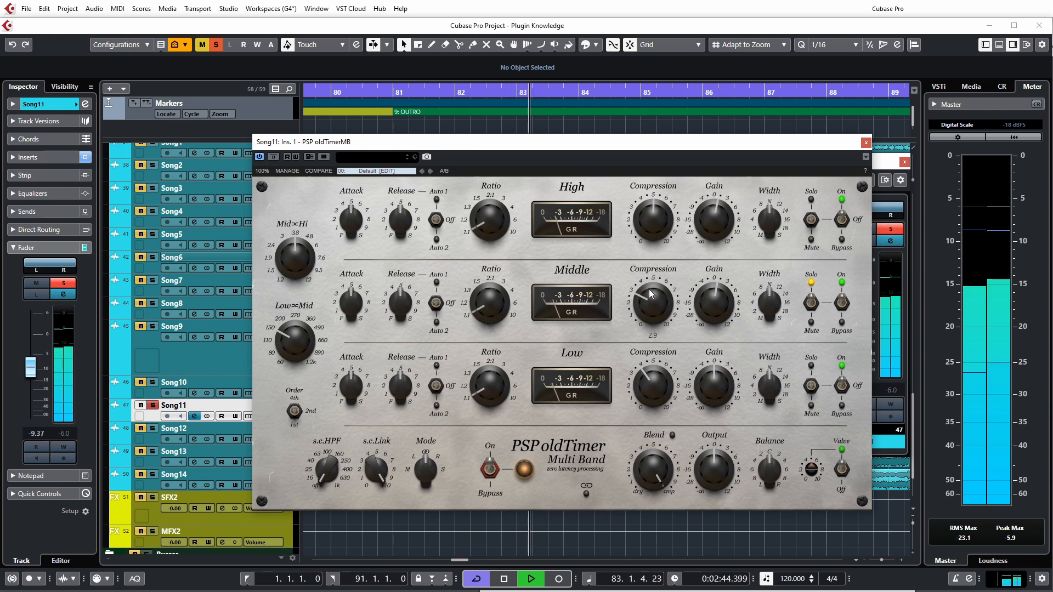
click(813, 300)
Solo the high band, set its compression to 4.5, and take it out of solo
click(813, 219)
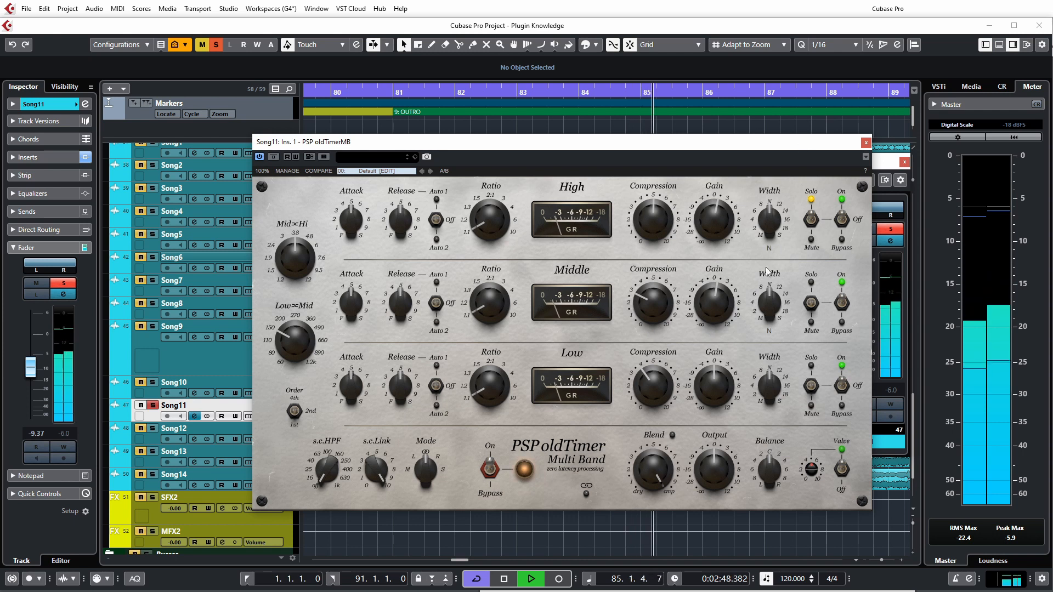
drag(670, 223, 657, 234)
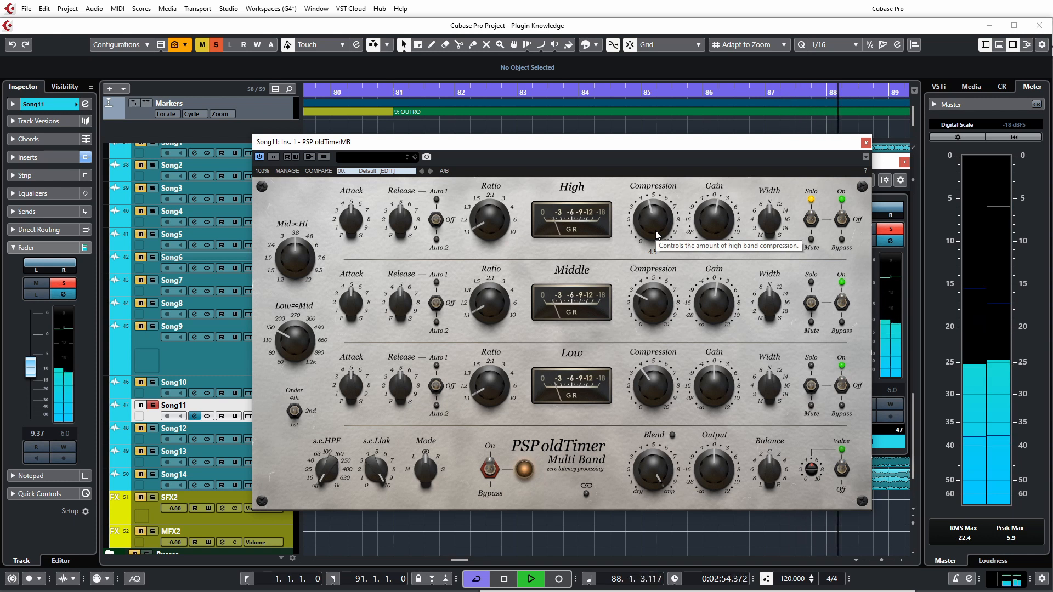
click(814, 229)
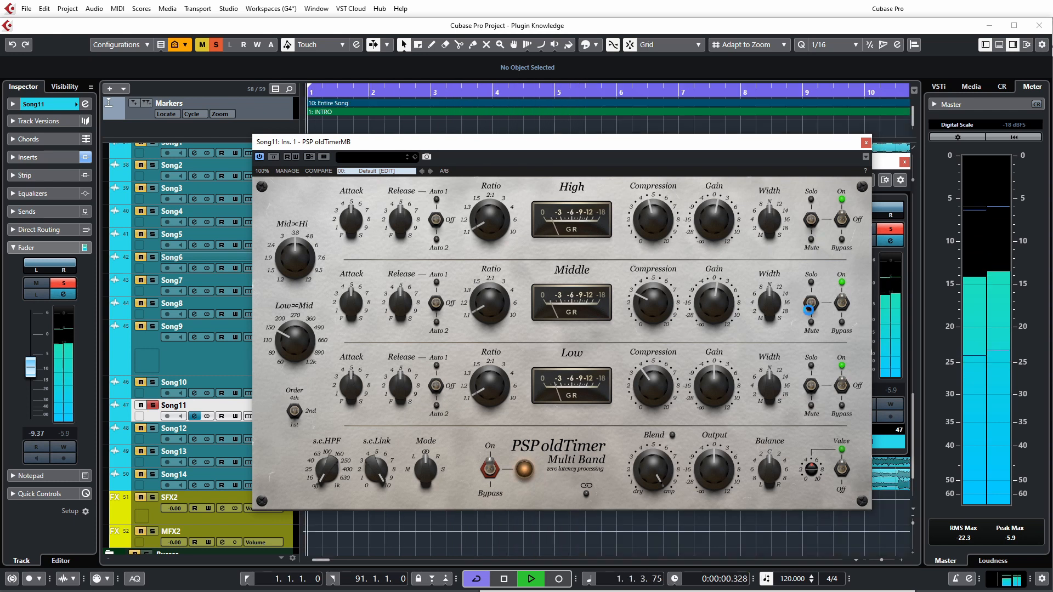
Restart playback from the beginning and compare the sound with the whole plug-in bypassed and active
key(space)
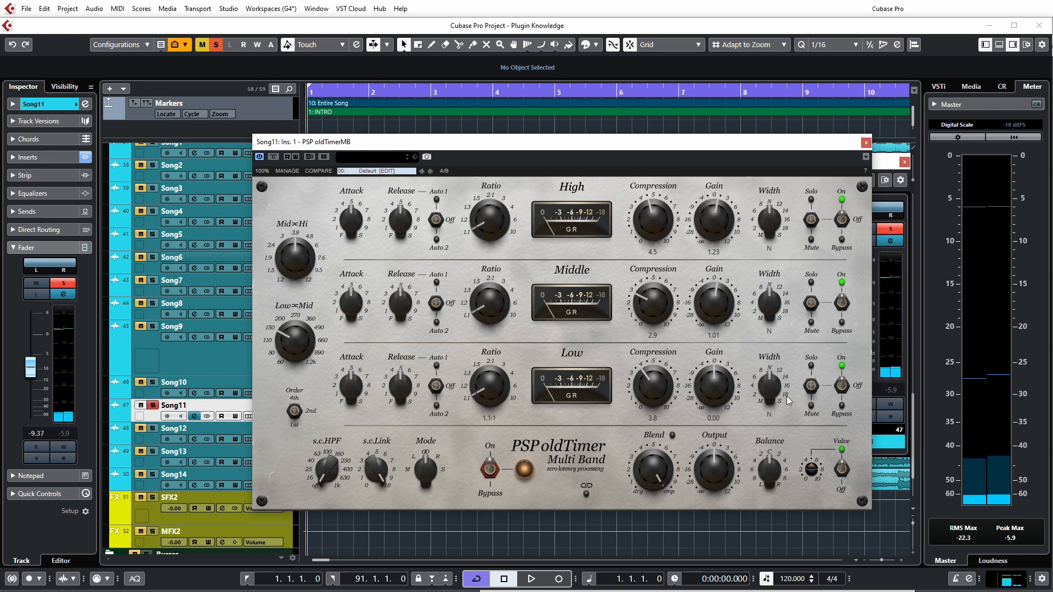
key(space)
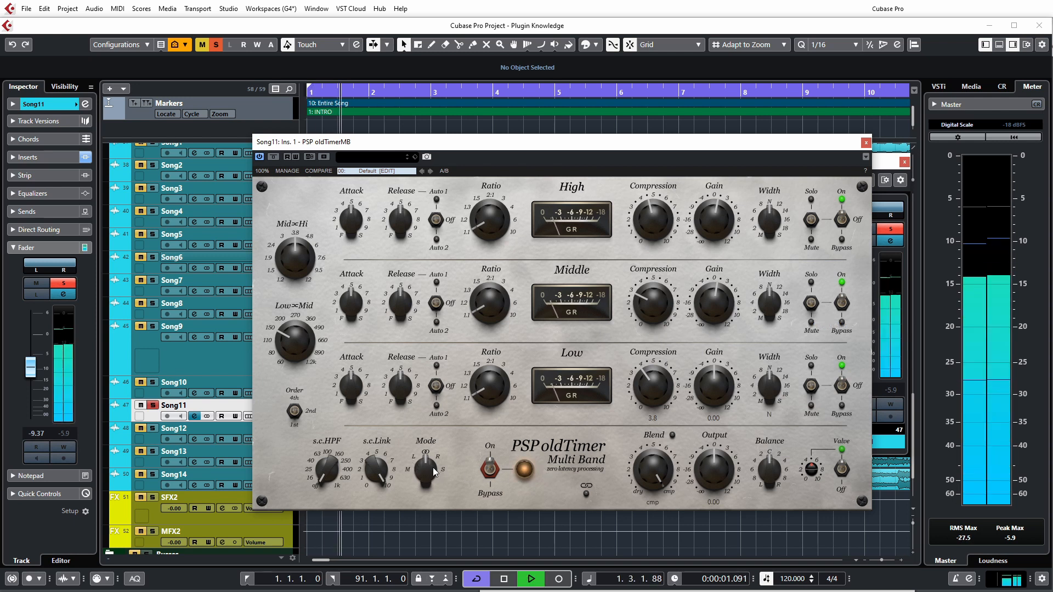
click(490, 475)
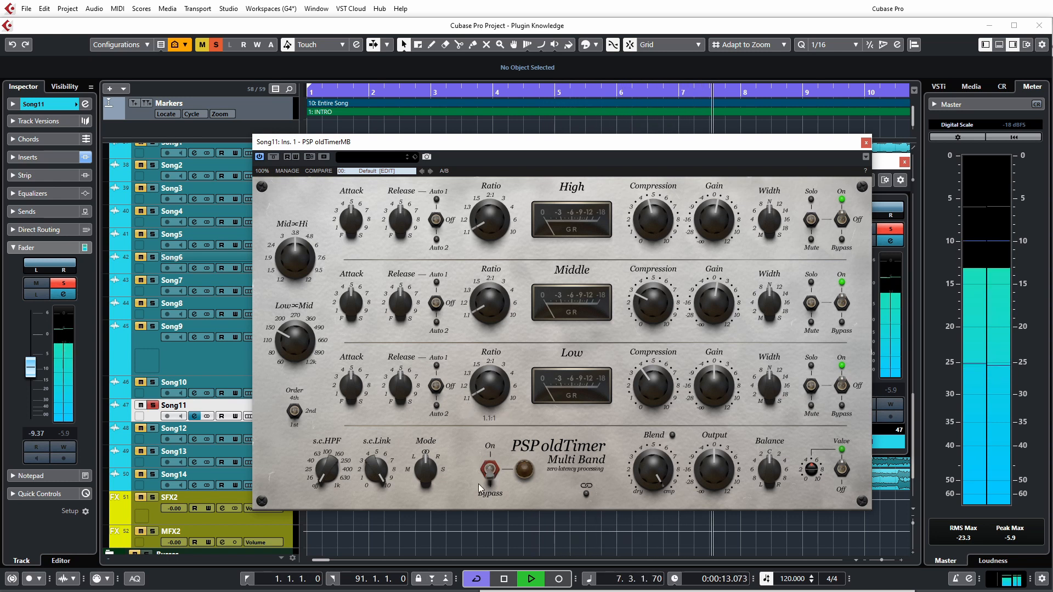
click(489, 469)
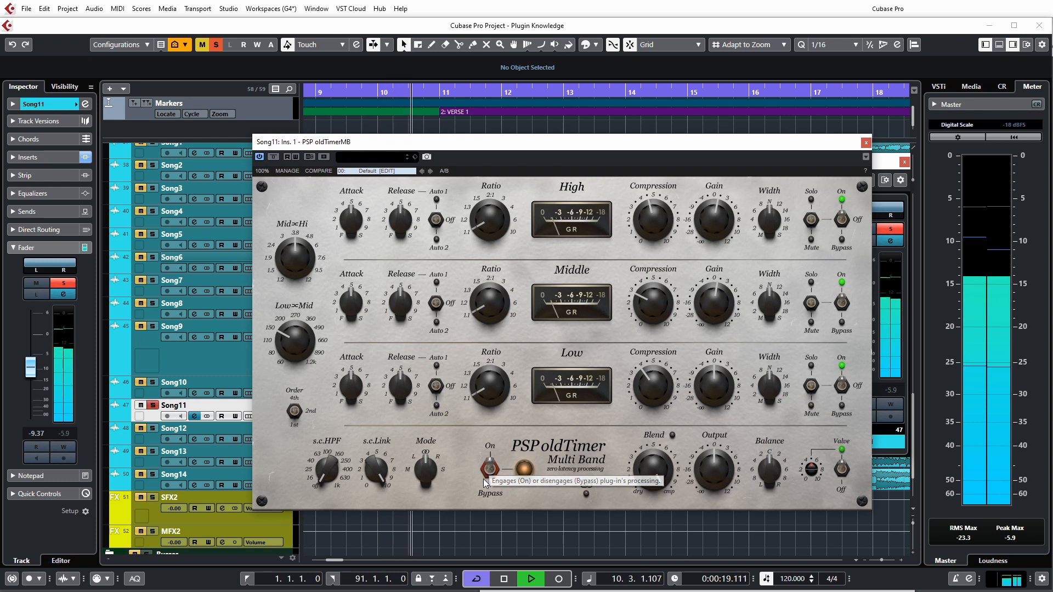
click(491, 477)
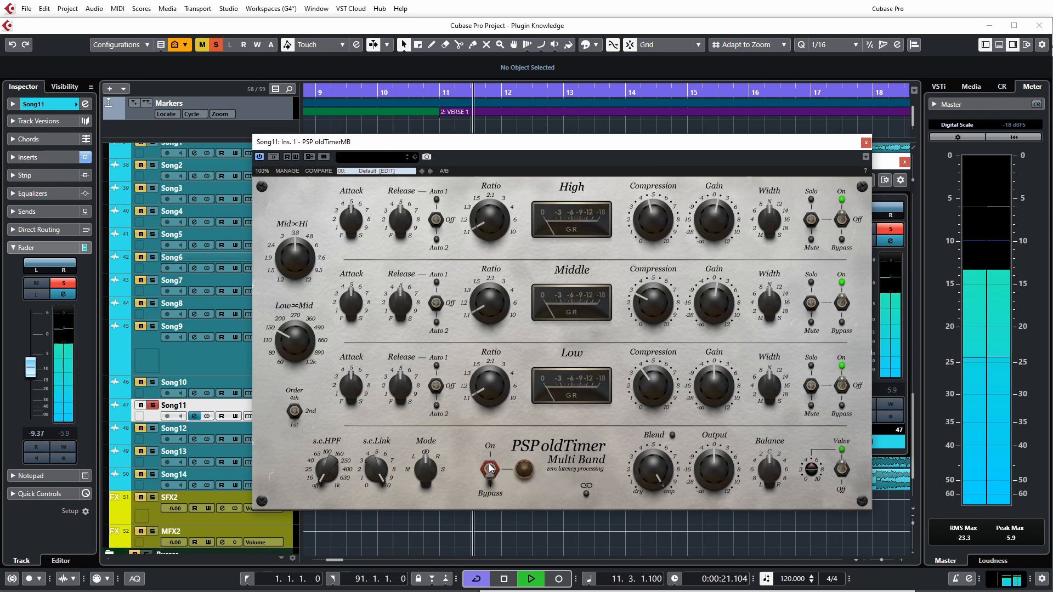
click(489, 466)
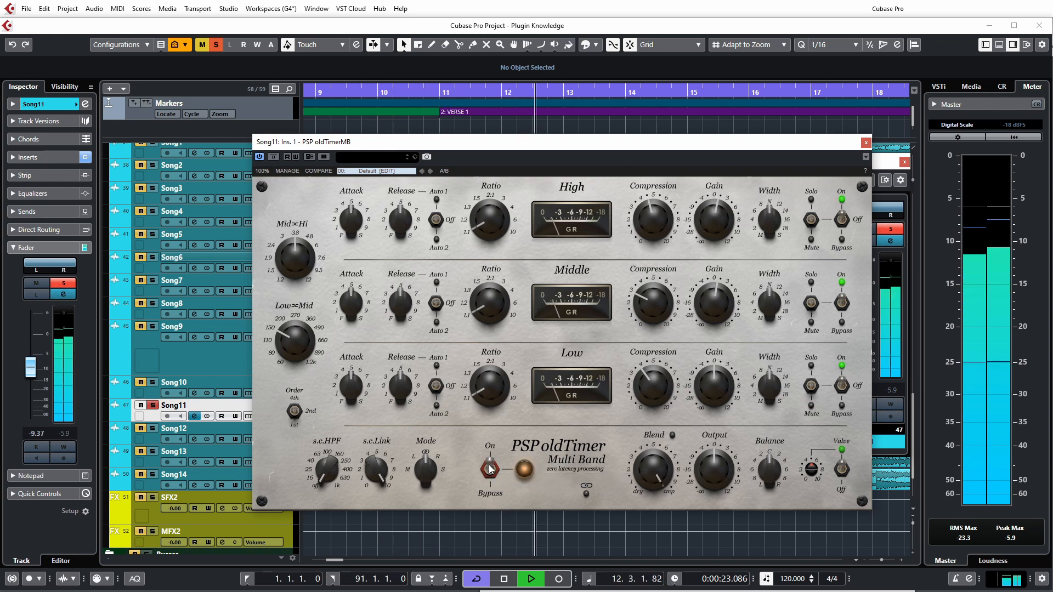
Replay the song from the start, compare the crossover order settings, return the order to 2nd, and stop playback
key(space)
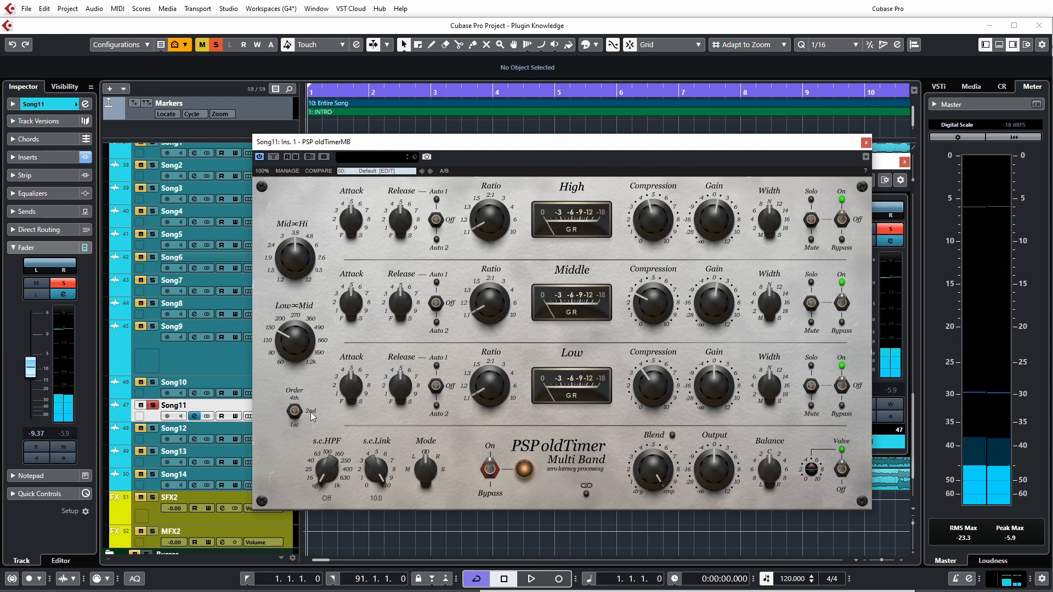
key(space)
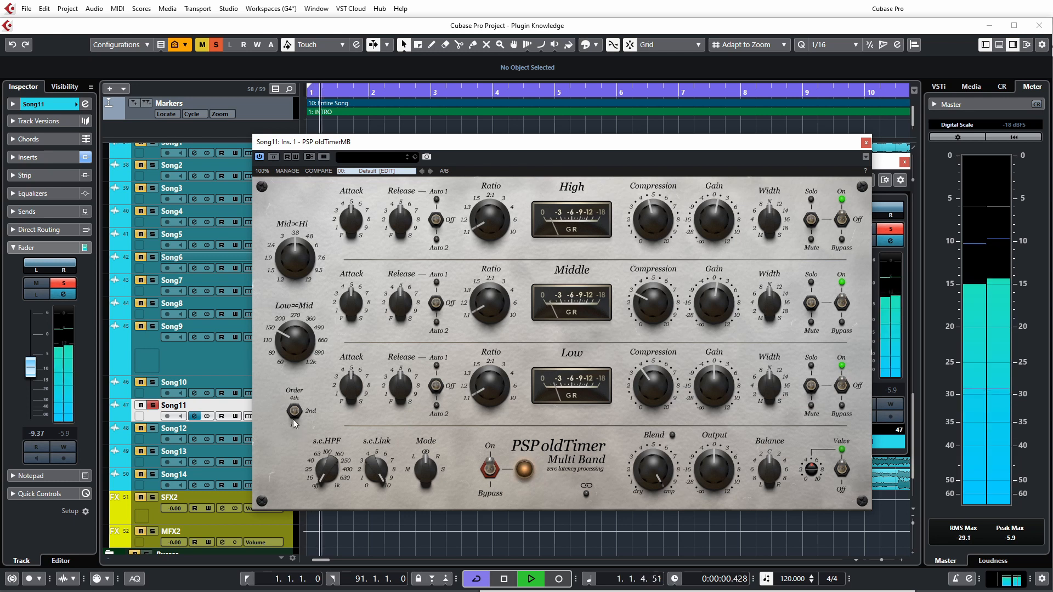
click(293, 415)
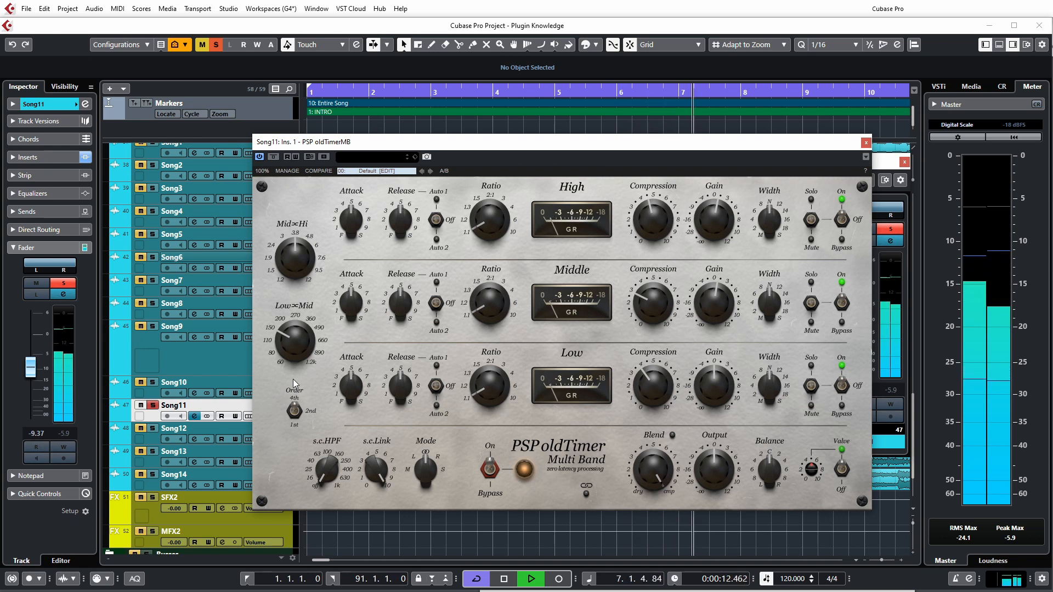
click(296, 407)
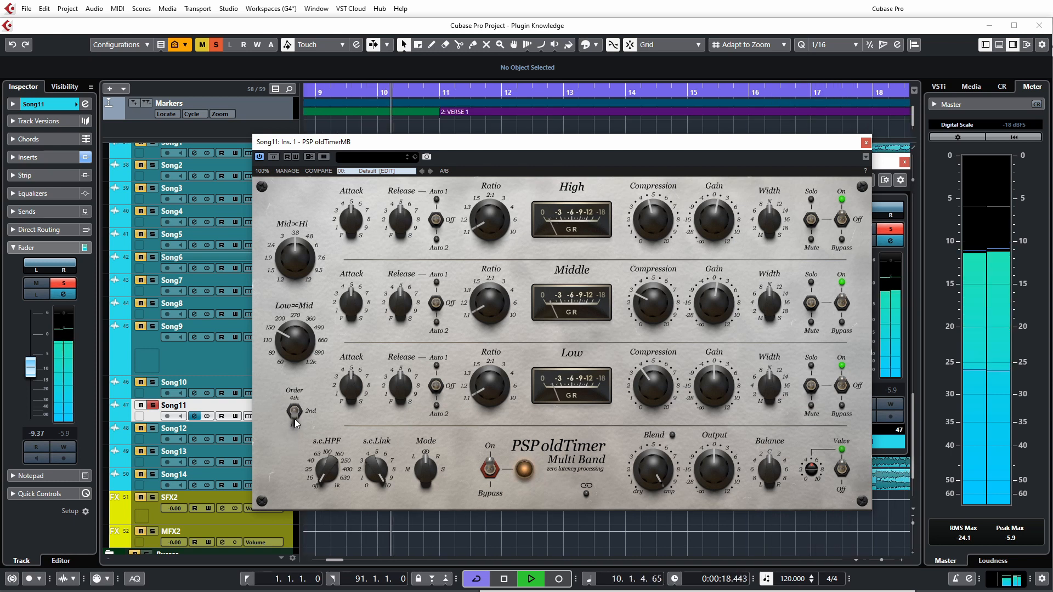
click(294, 414)
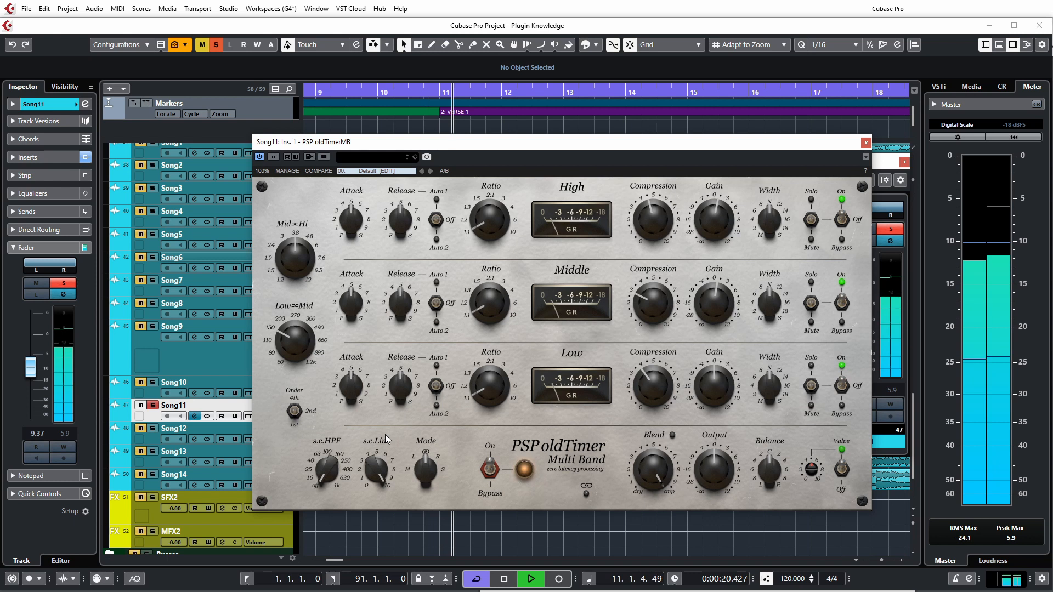
key(space)
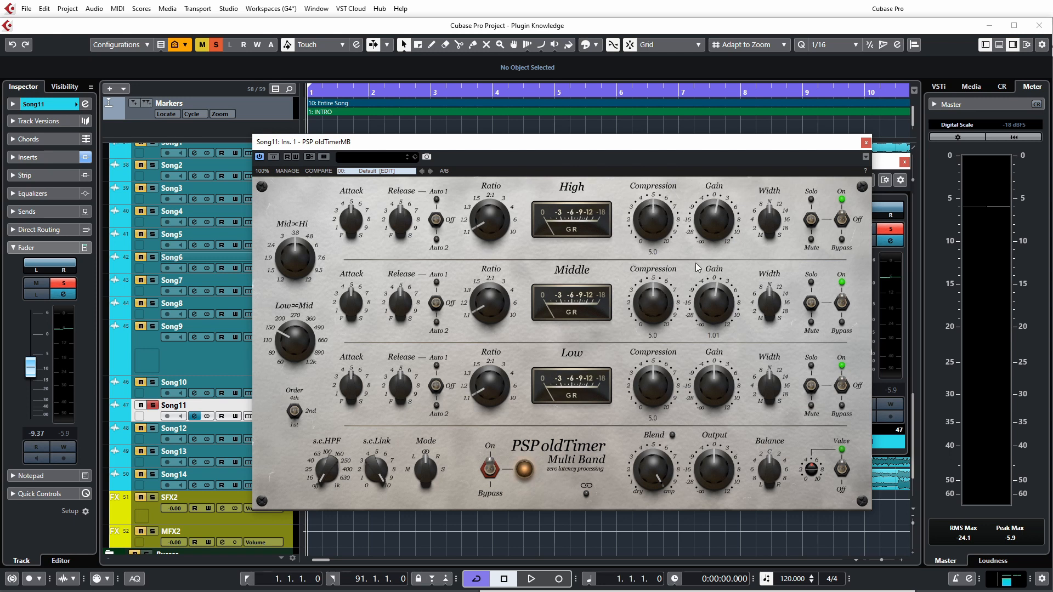
Reset the middle band's gain to zero and set the ratios of all bands to 2:1
ctrl+click(714, 322)
drag(486, 387, 490, 287)
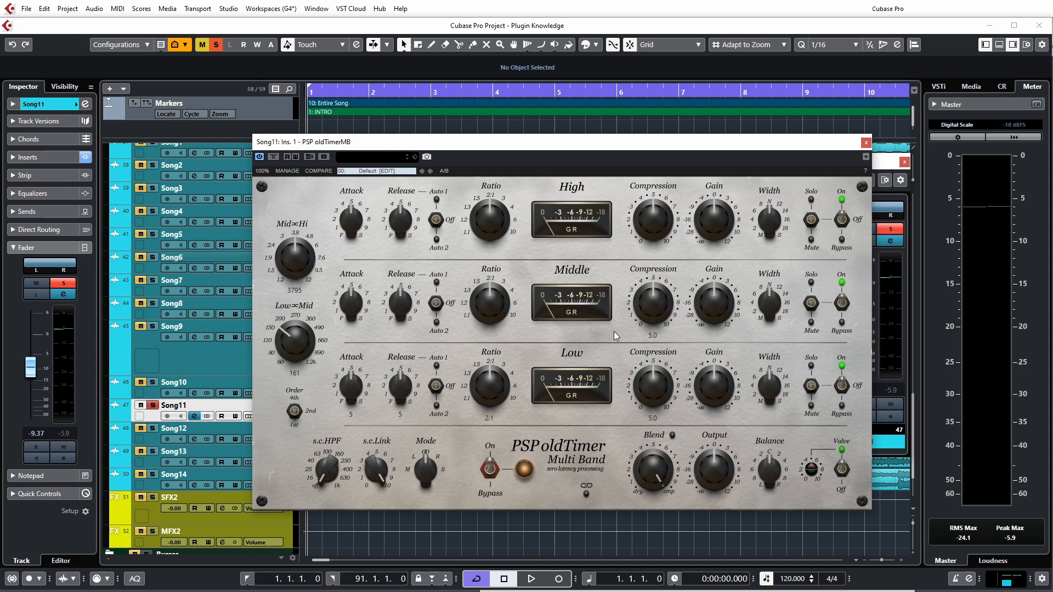
Link the band controls and, during playback, raise the compression of all three bands to 2.4 and then slightly higher
click(587, 494)
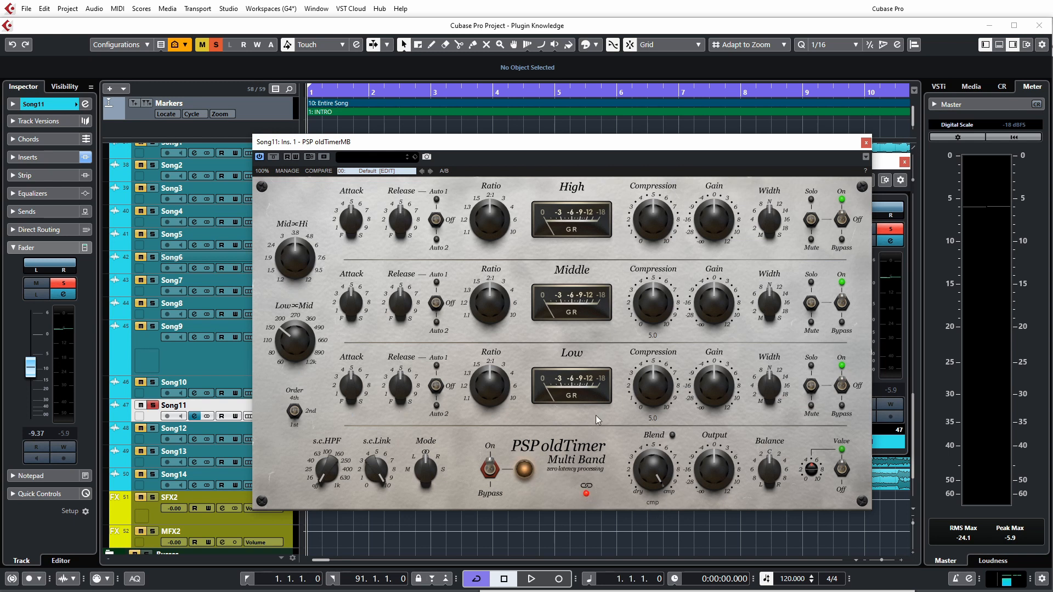
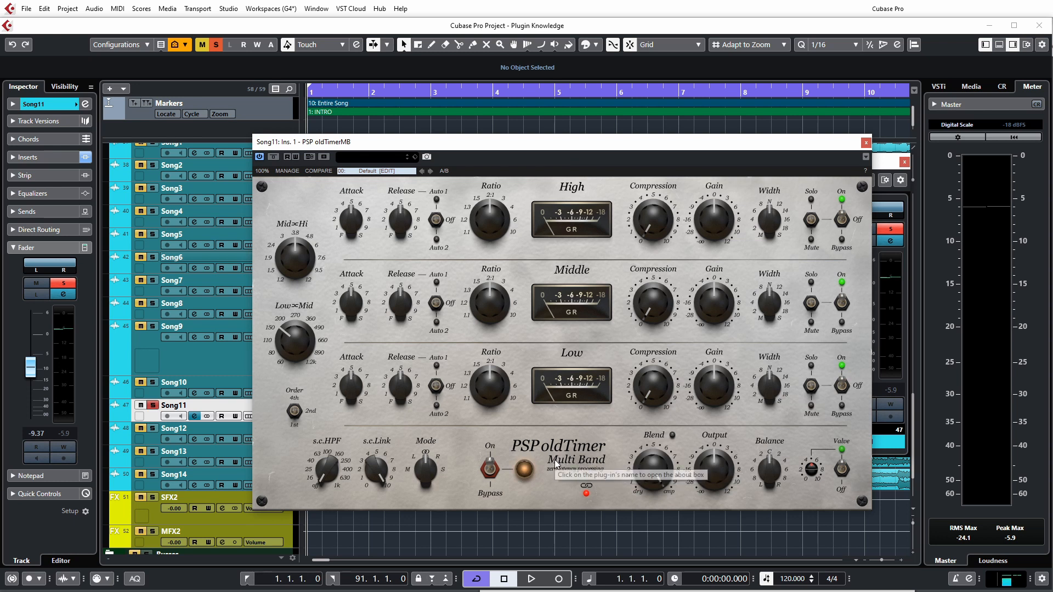
key(space)
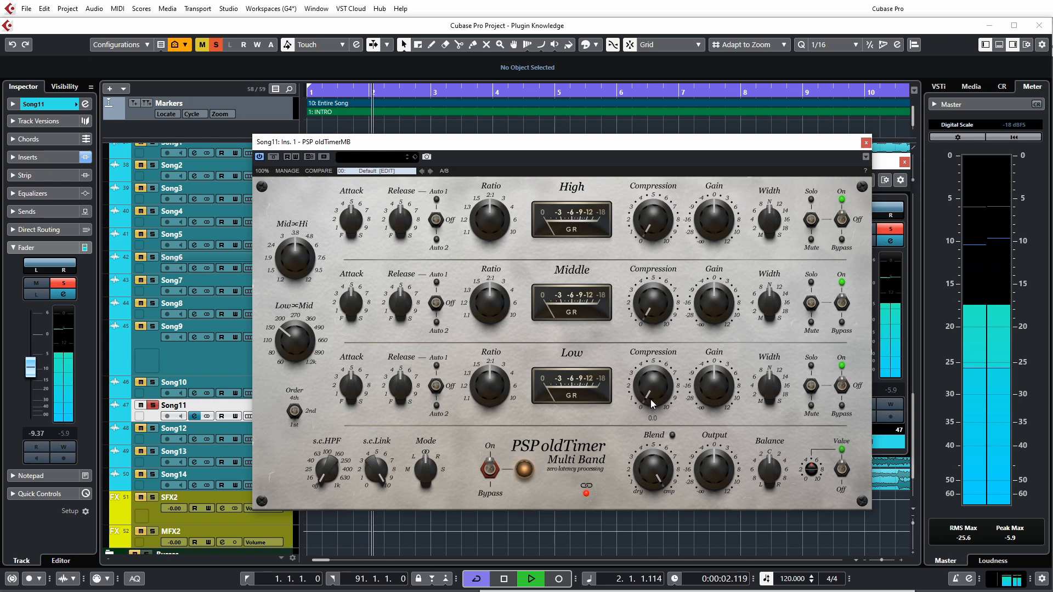
drag(653, 399, 653, 358)
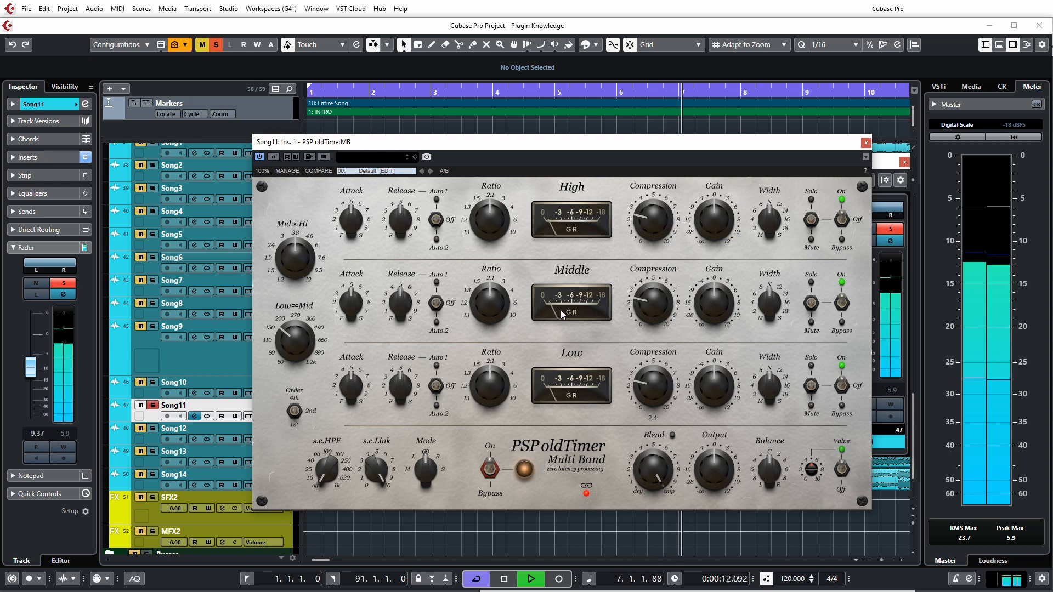
drag(657, 383, 658, 375)
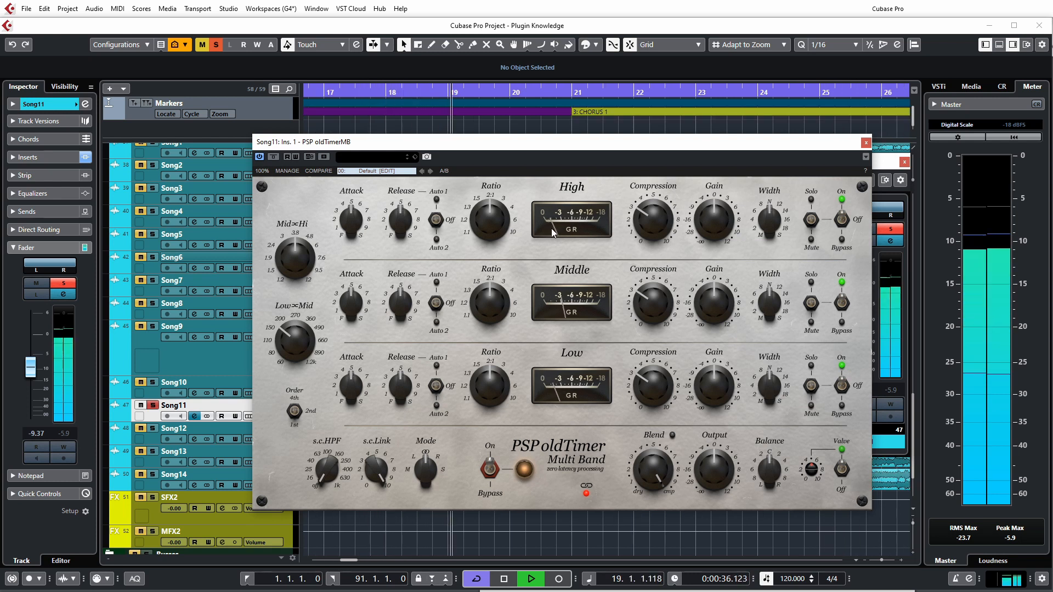
Compare the linked compression with the plug-in bypassed and active, and reset the output gain to 0.00
click(496, 472)
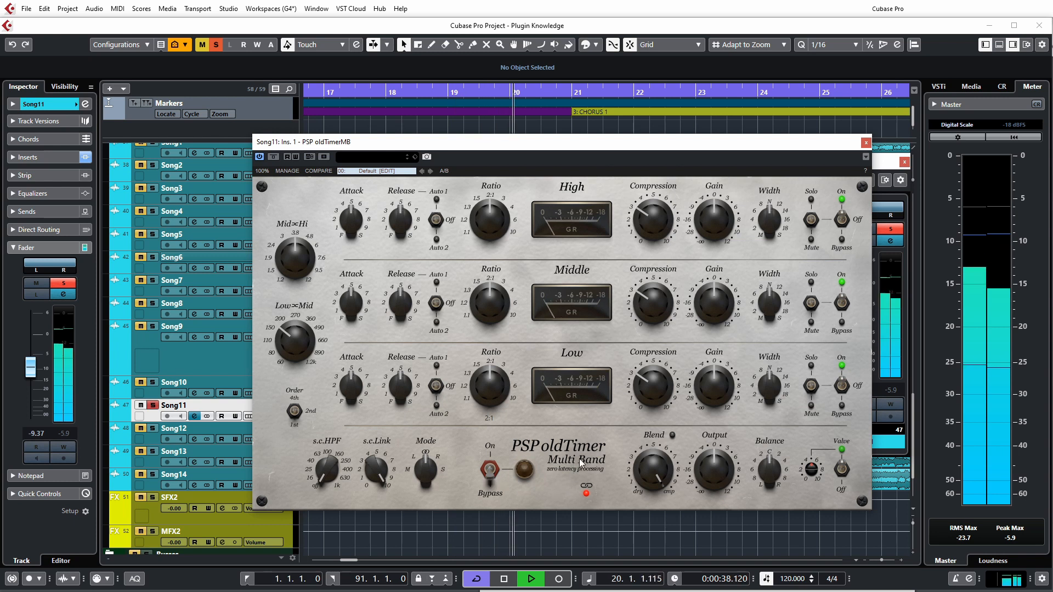
click(490, 471)
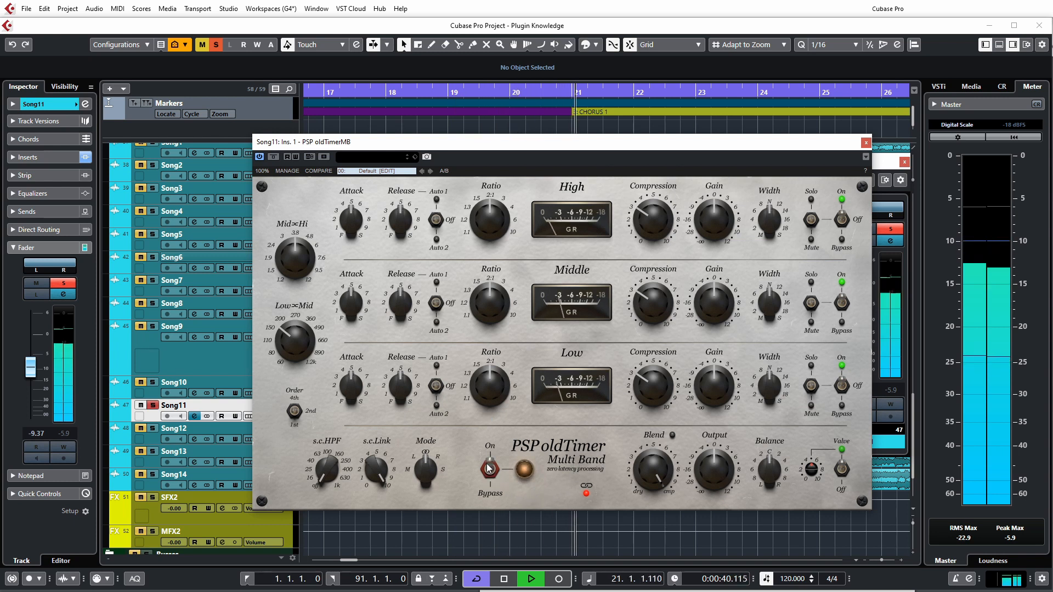
mouse_move(708, 477)
mouse_down()
mouse_move(707, 466)
mouse_move(710, 474)
mouse_up()
double_click(710, 474)
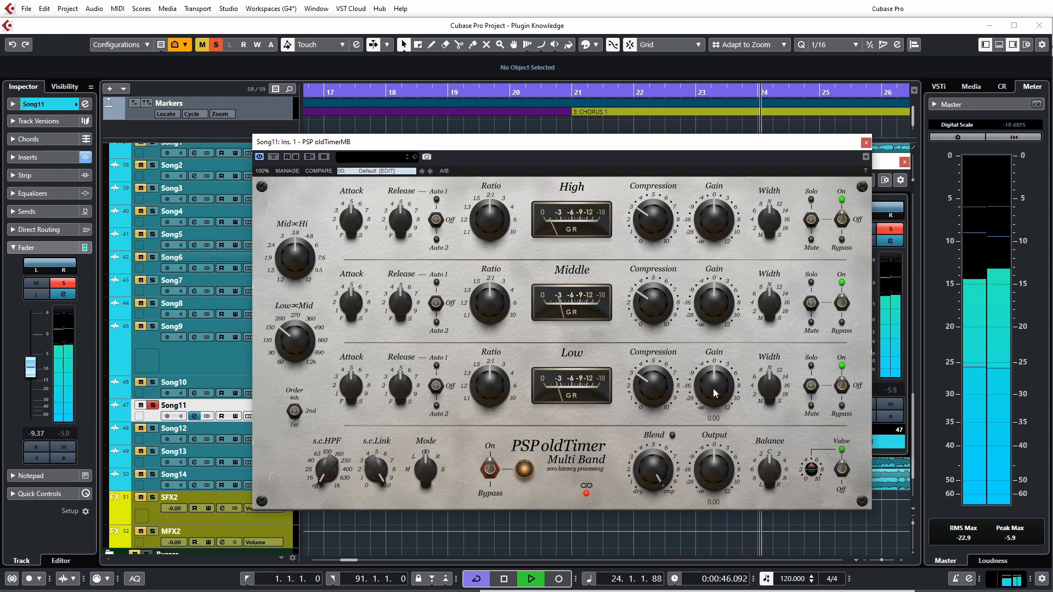
Restart playback from the beginning, raise the linked gain of all bands to 1.33, and compare the result with the plug-in bypassed
key(space)
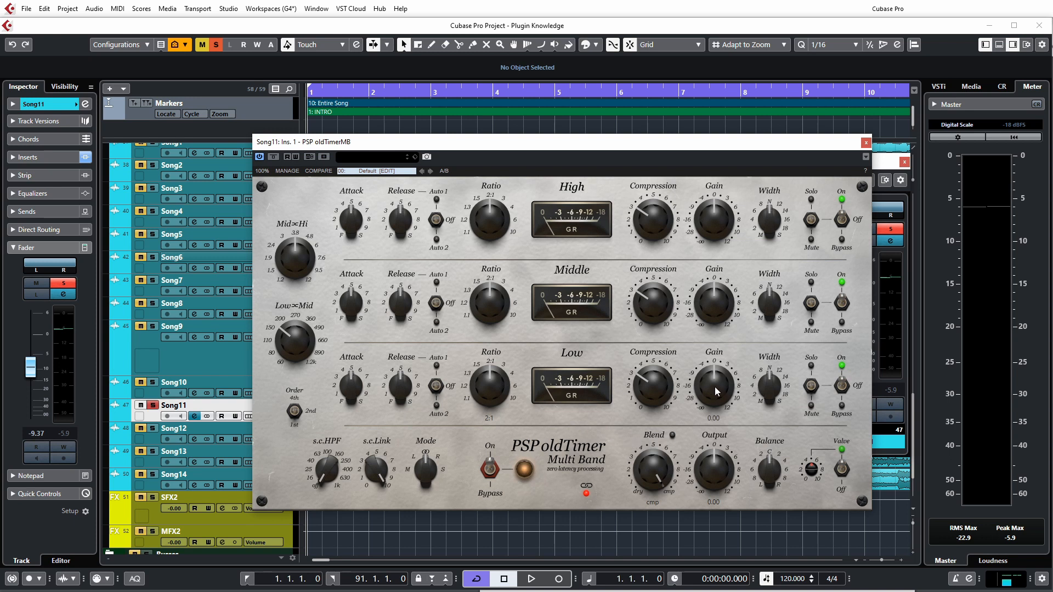
key(space)
drag(715, 393, 712, 380)
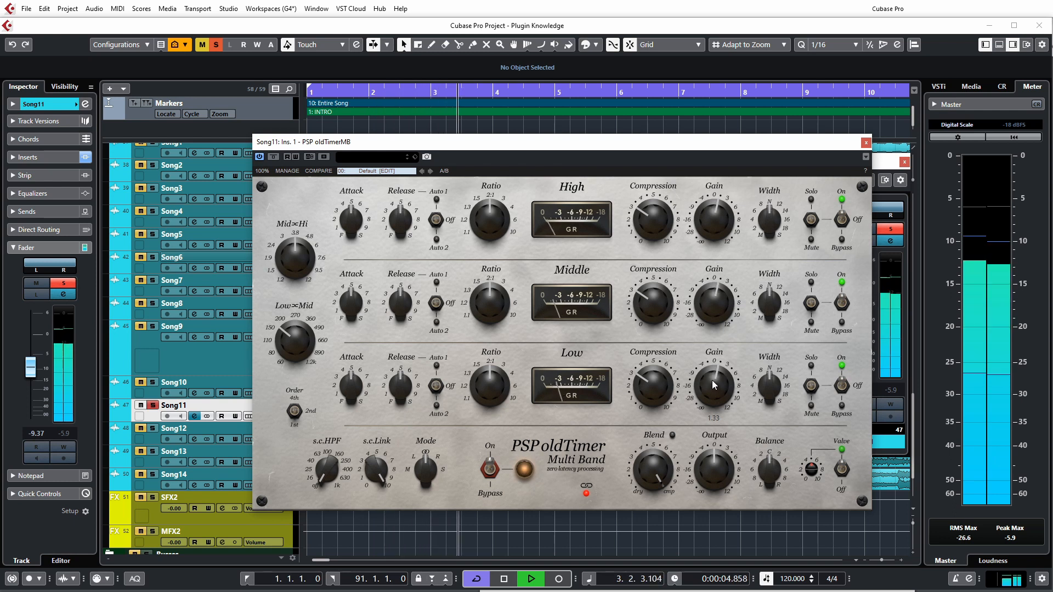
click(493, 464)
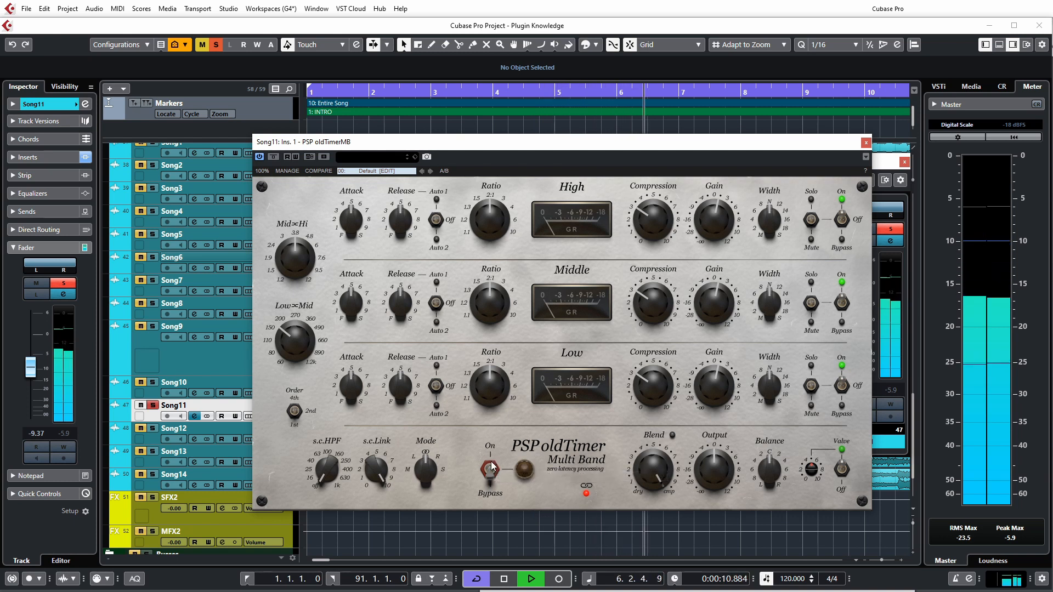
click(485, 467)
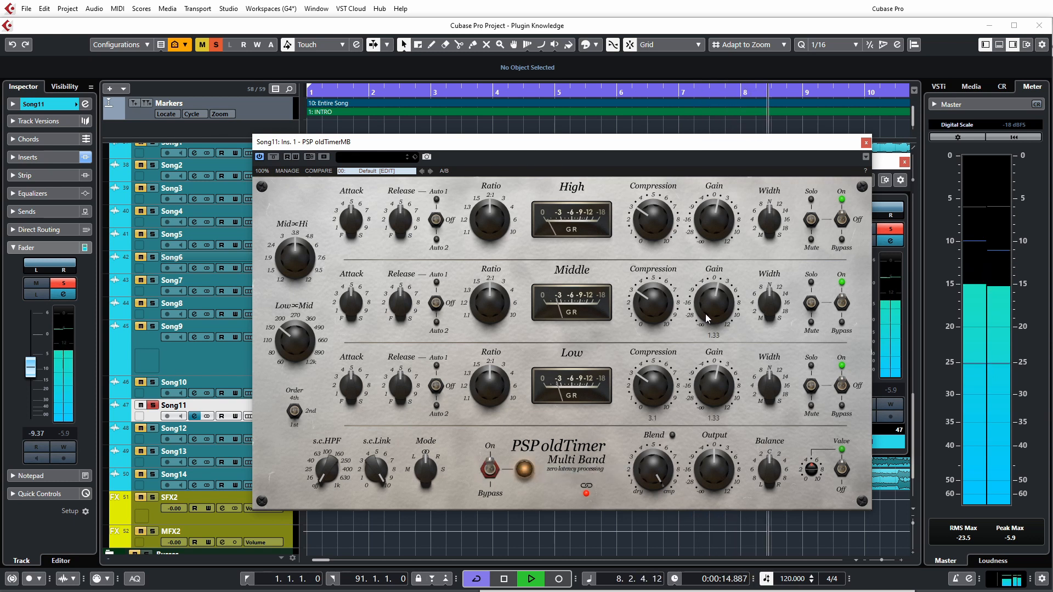
Compare the linked bands at a gain of 1.65 with the plug-in bypassed and active, and stop playback
click(490, 471)
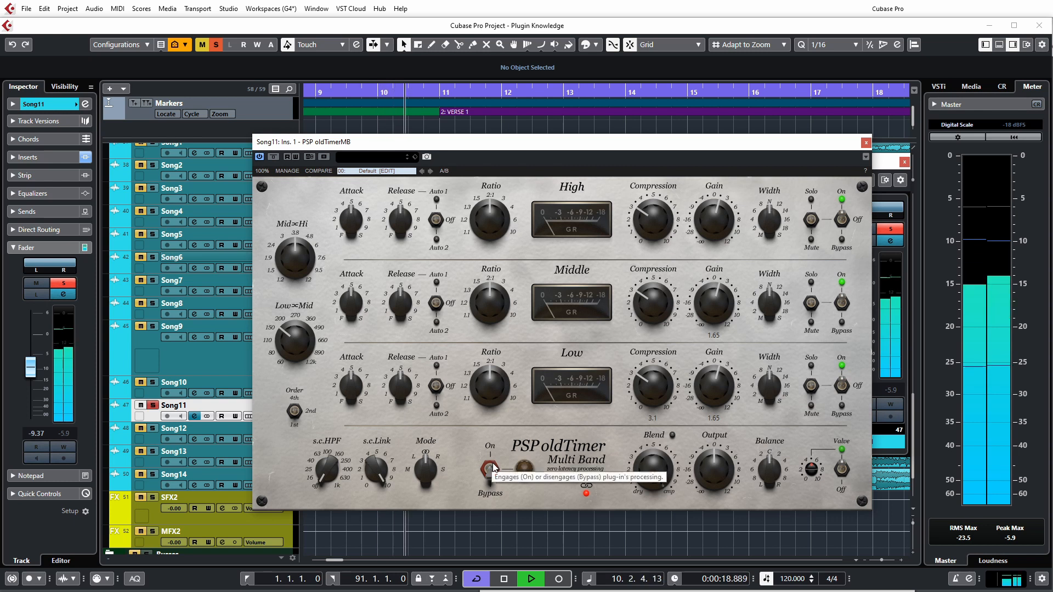
click(493, 467)
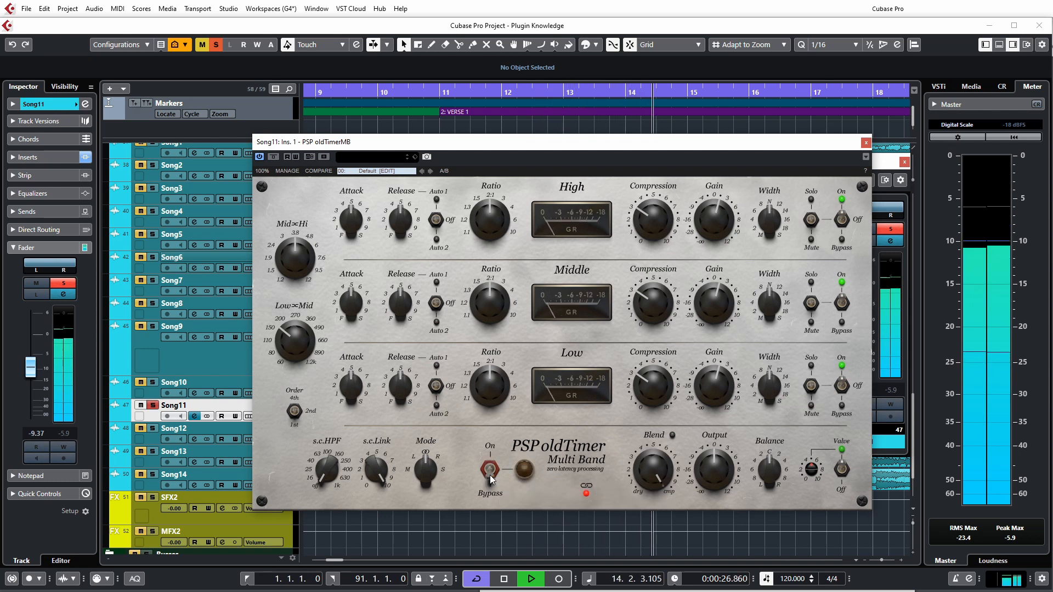
click(491, 468)
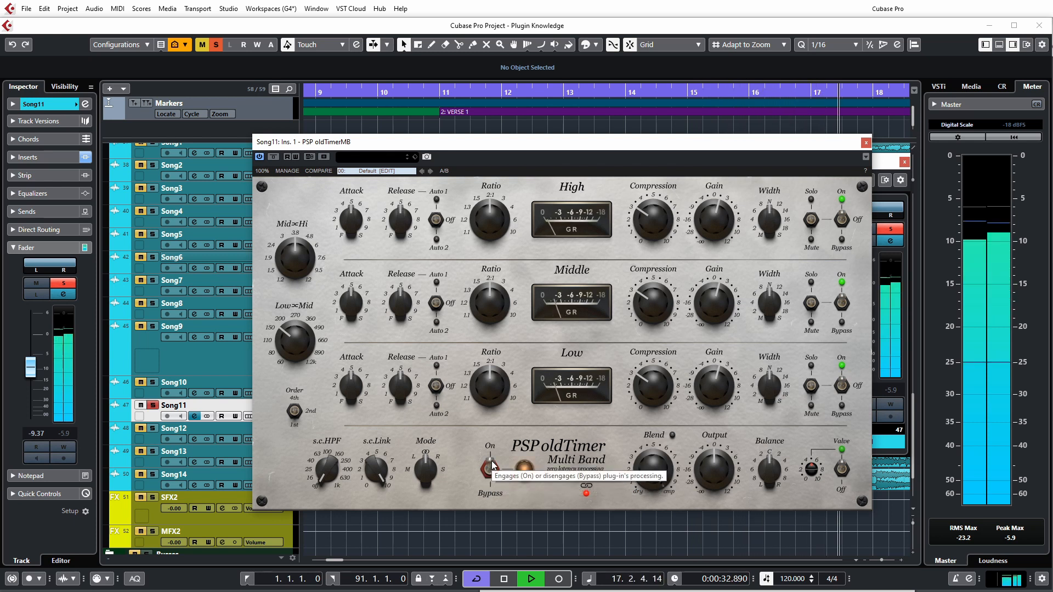
key(space)
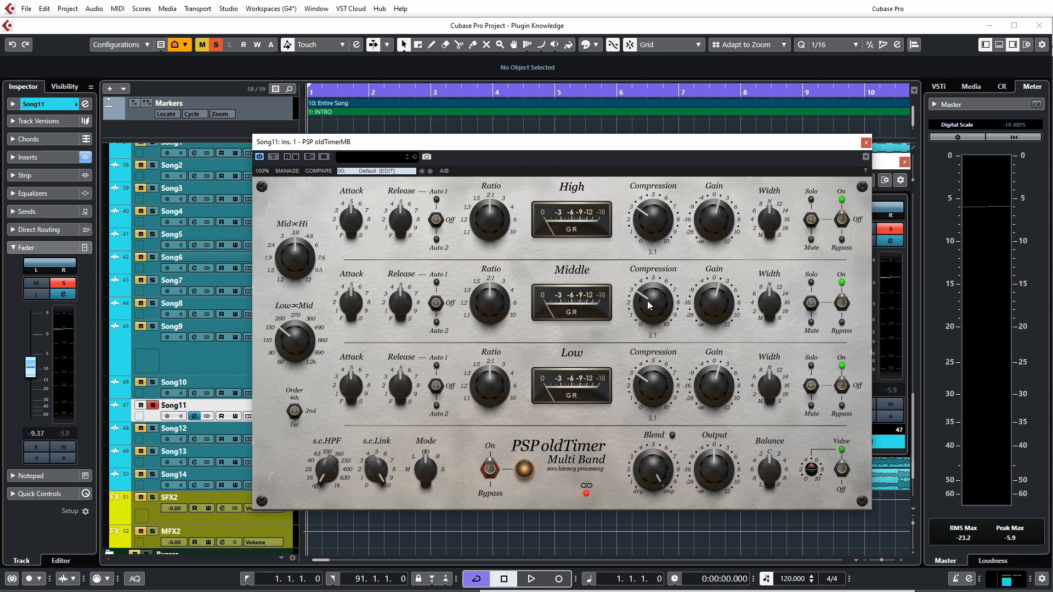
Lower the linked compression of all bands to 2.7 and compare the plug-in bypassed and active during playback
key(space)
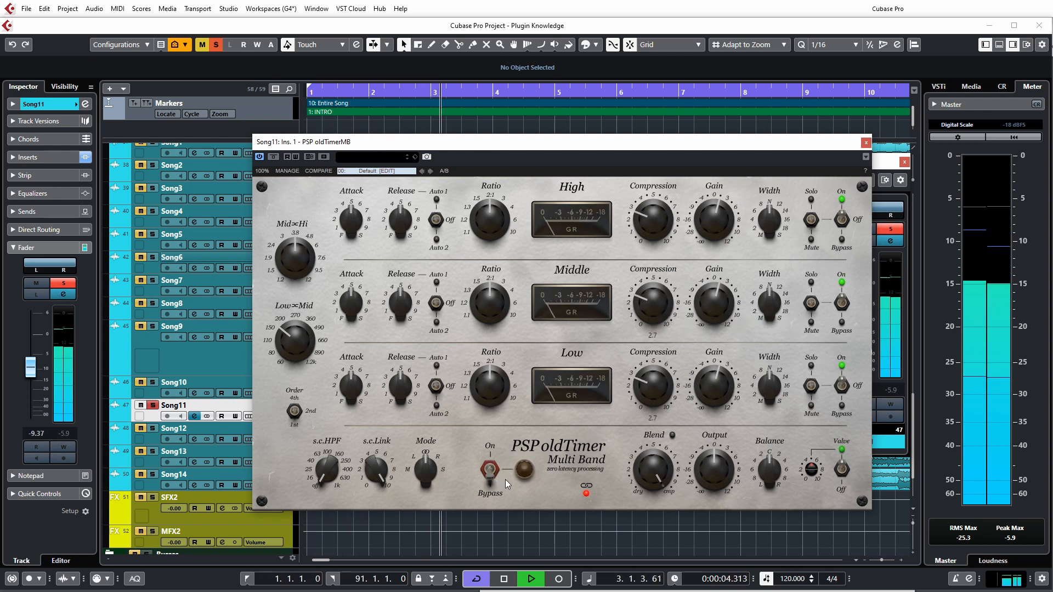
click(491, 470)
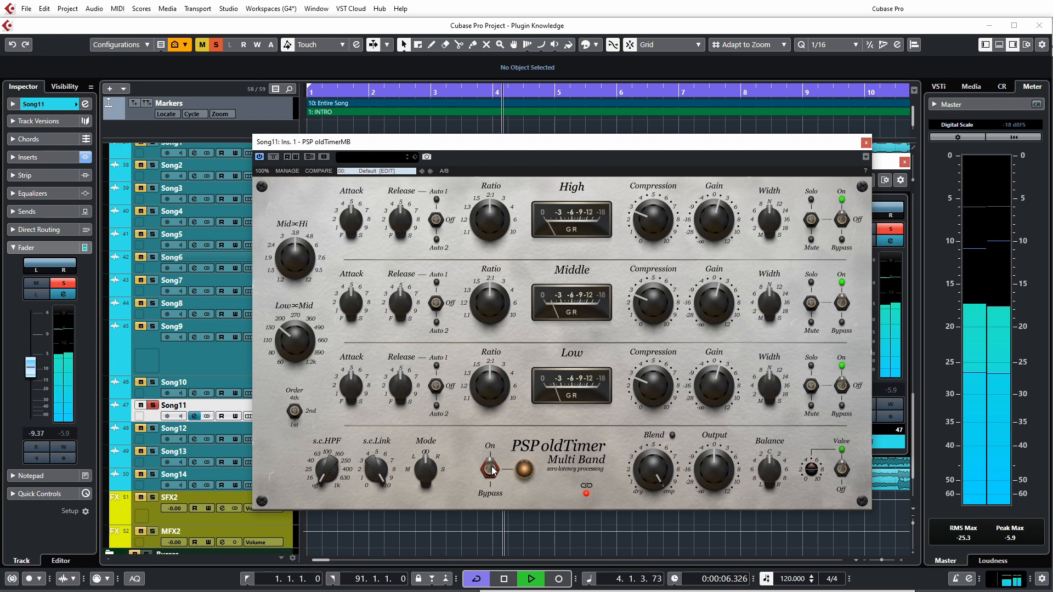
click(491, 472)
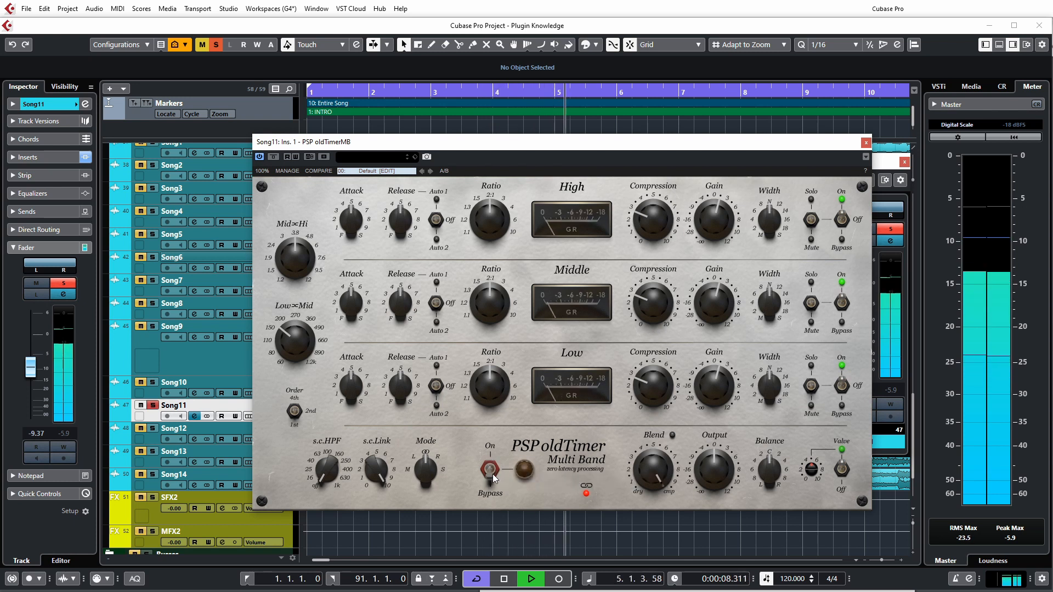
click(489, 469)
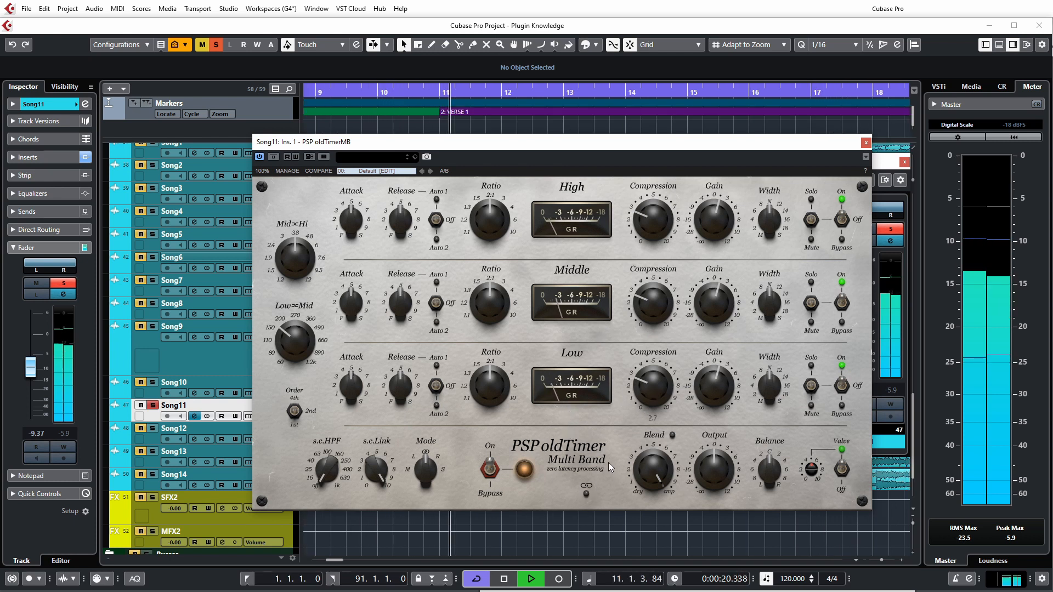
With the bands unlinked, lower the low band's compression to 2.1, check it against bypass, and stop playback
drag(649, 390, 650, 398)
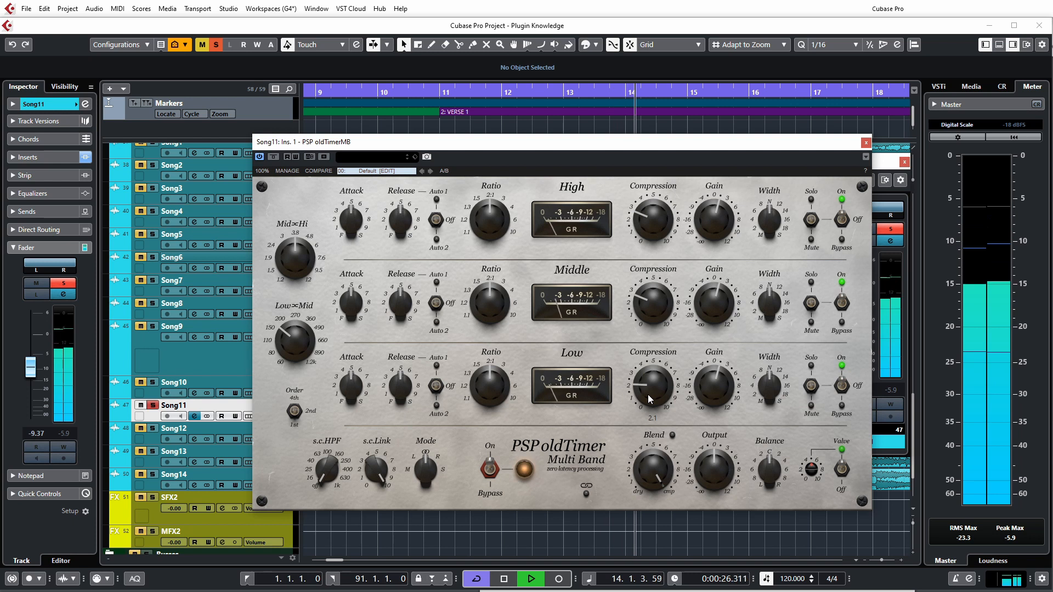
click(491, 468)
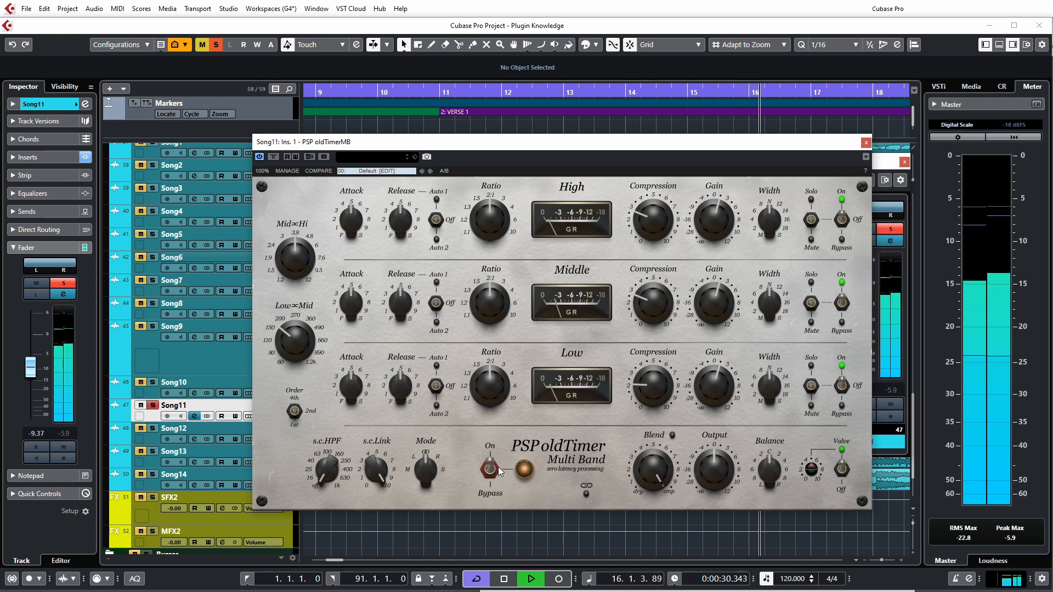
key(space)
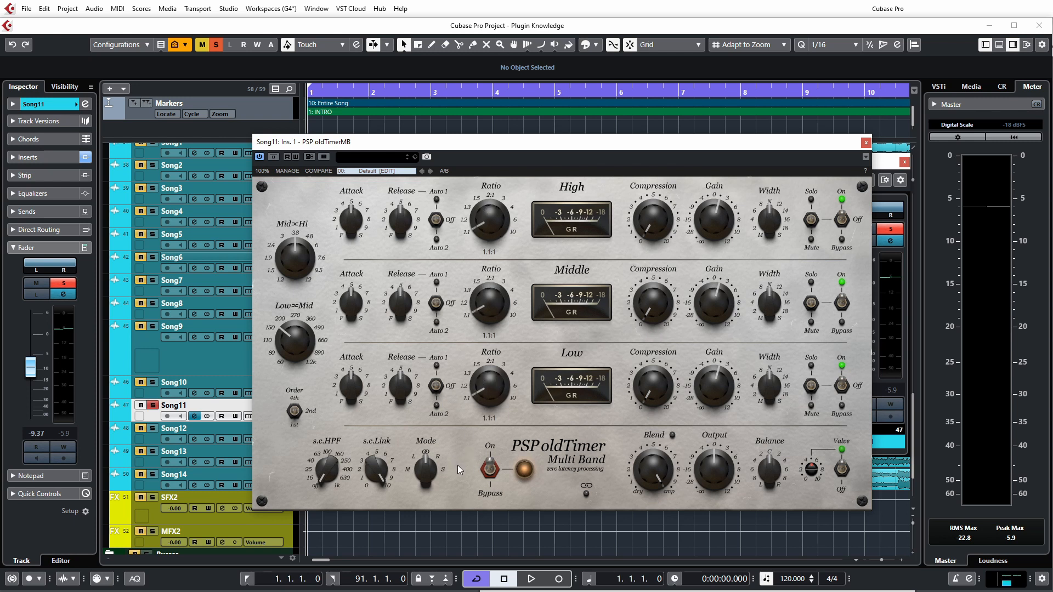
Play the song with 1.1:1 ratios and zero compression, compare it with the plug-in bypassed, and stop playback
key(space)
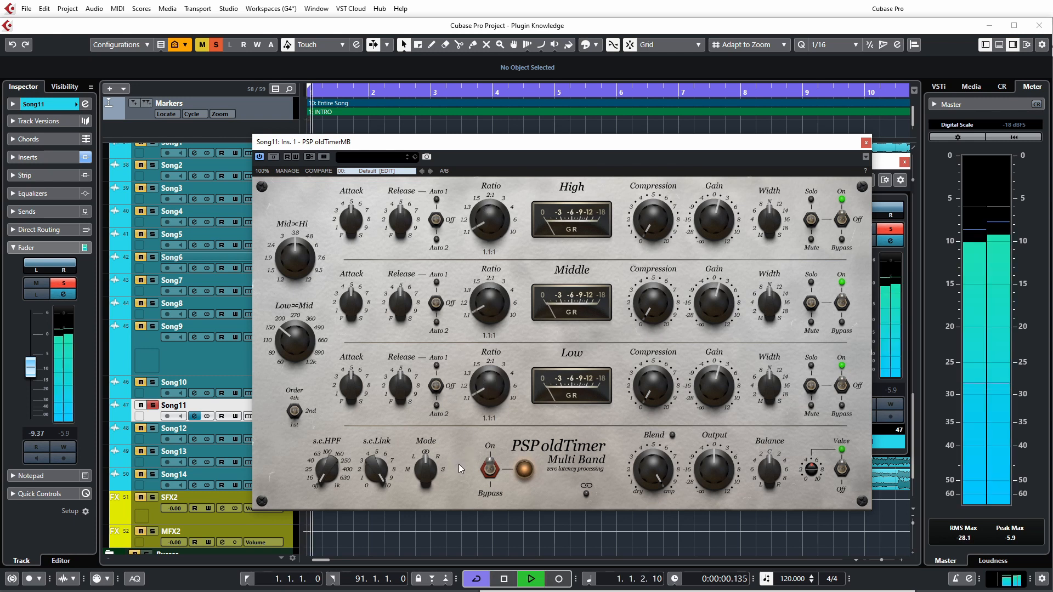
click(490, 475)
key(space)
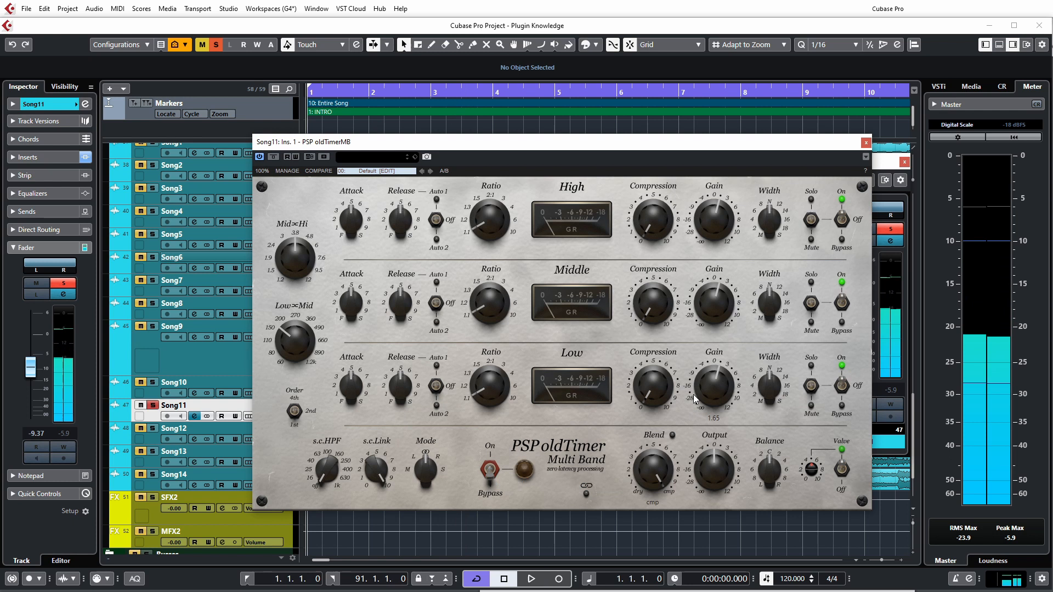
Reset the gain of all bands to 0.00, restart playback, and switch the plug-in's processing back on
double_click(715, 219)
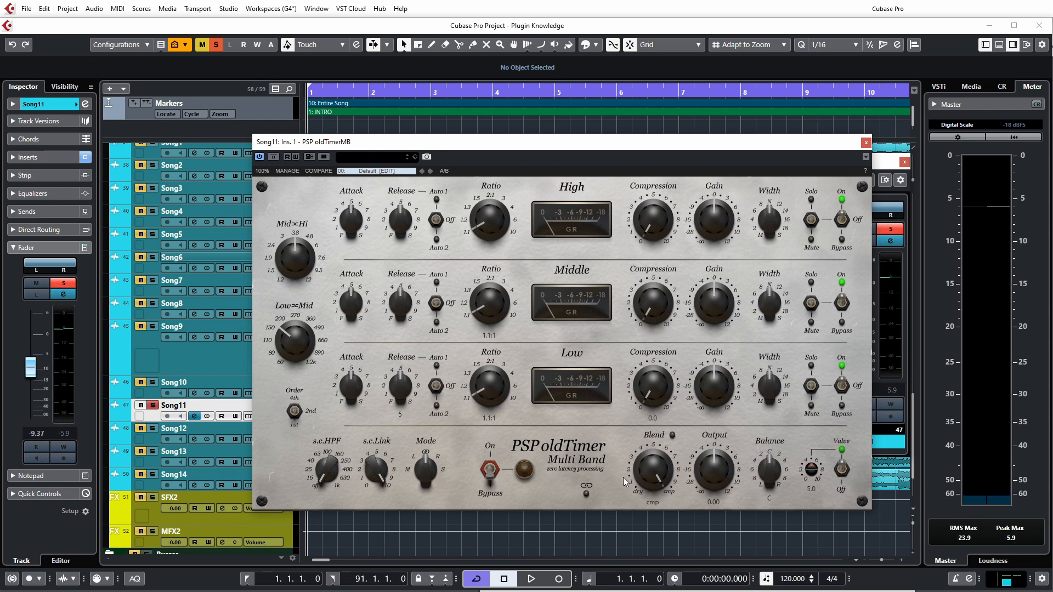
key(space)
click(490, 470)
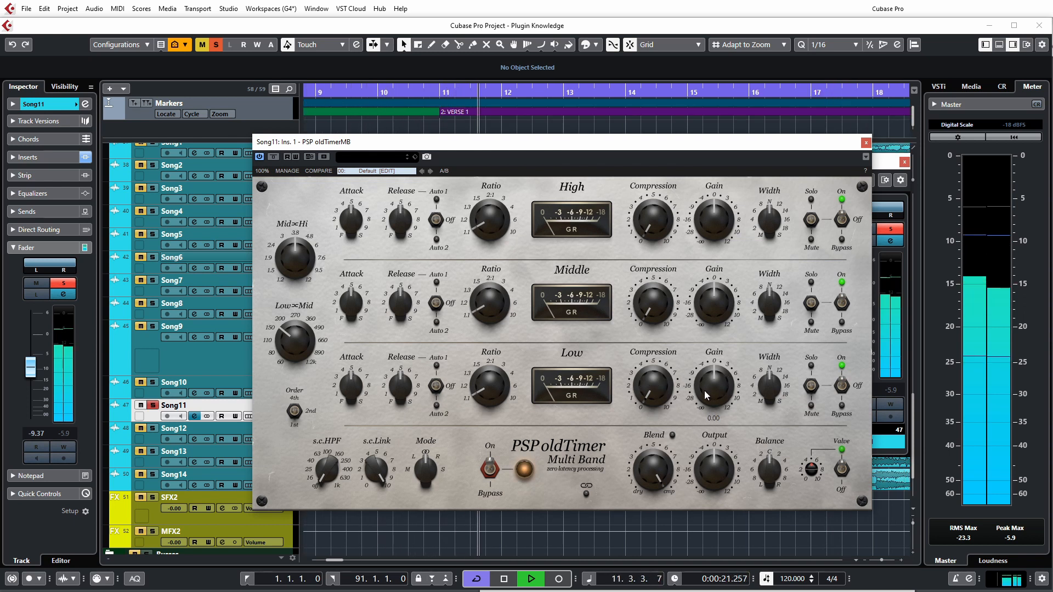
Boost the low band's gain to 6.79 and return it to 0.00, and sweep the high band's gain to -7.73 before stopping playback
drag(710, 398, 714, 359)
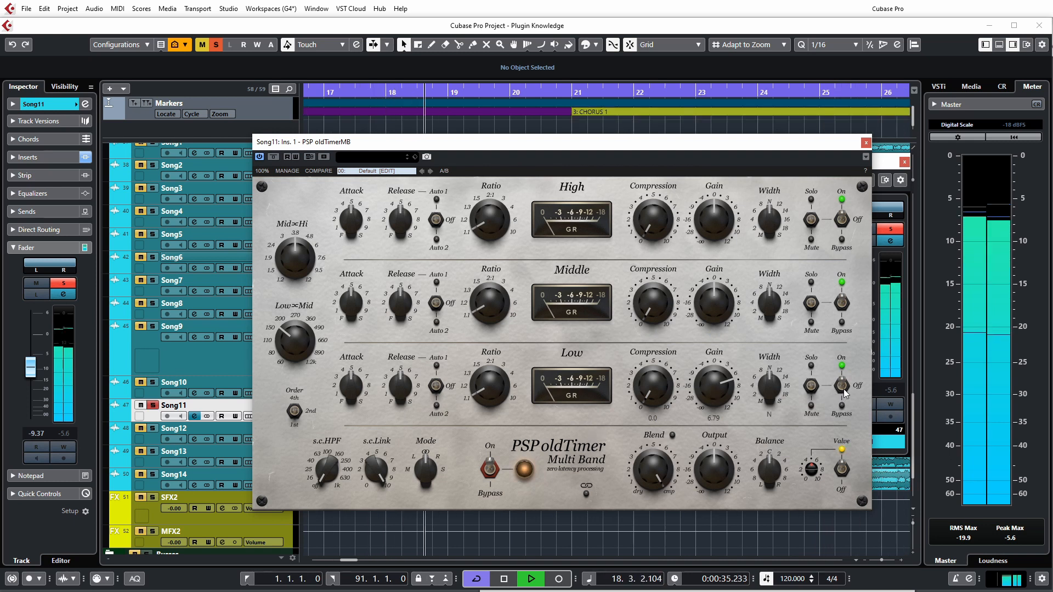
drag(719, 376, 717, 413)
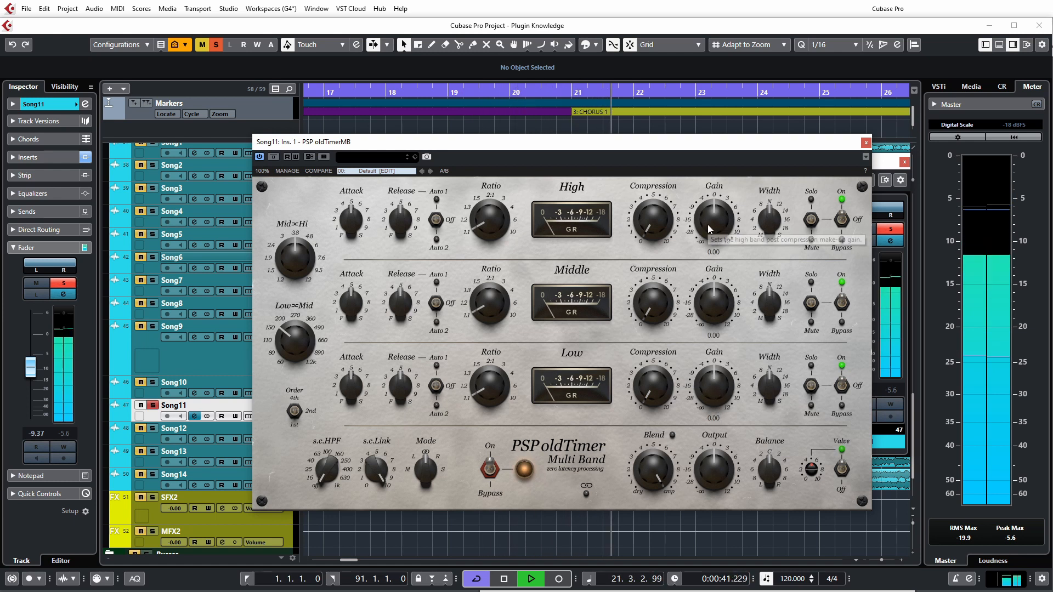
drag(710, 229, 725, 298)
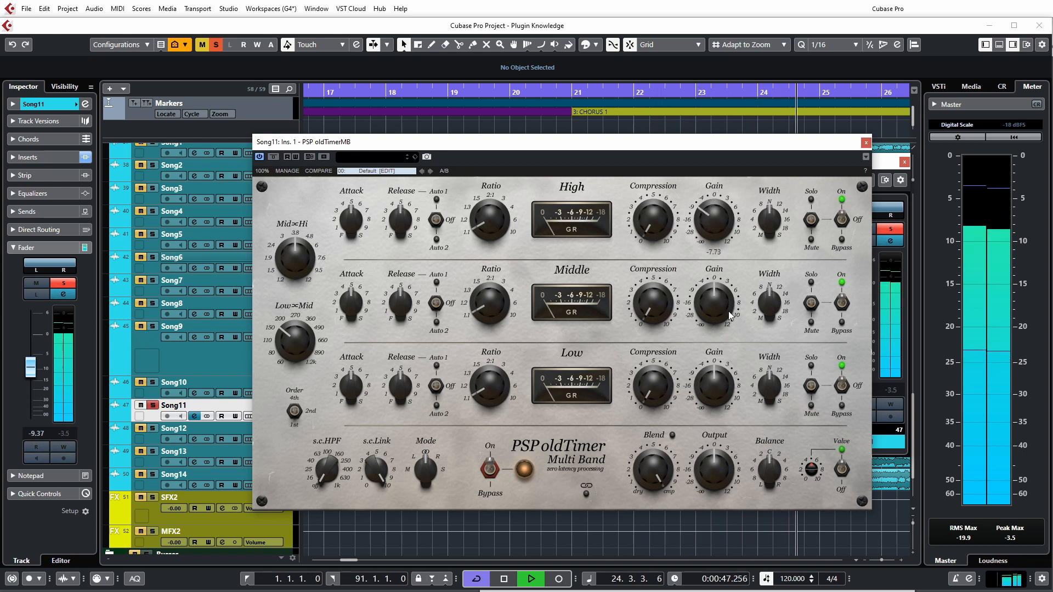
key(space)
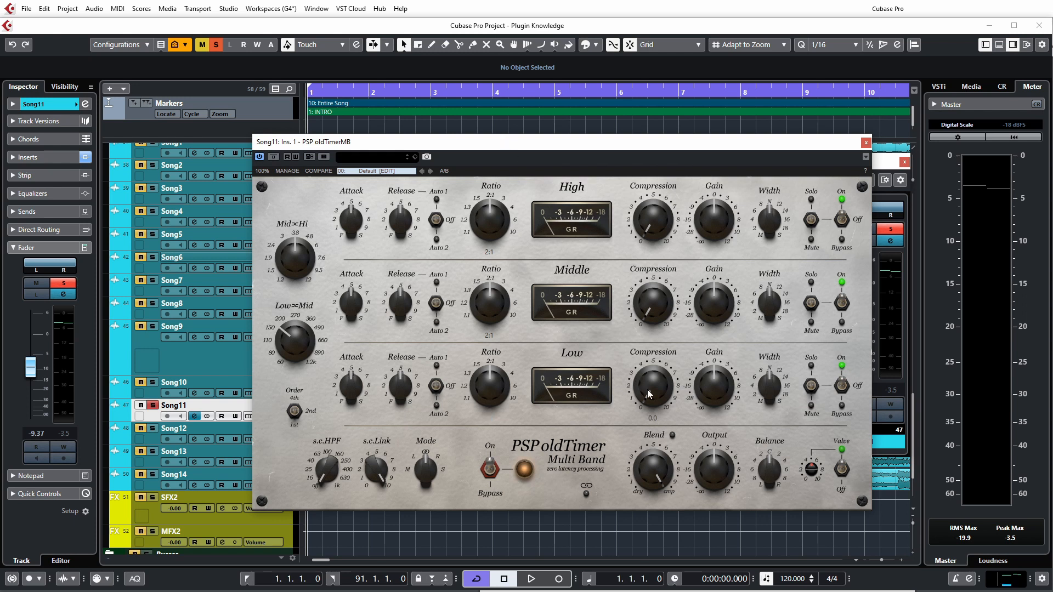
Restart playback, link the band controls, and raise the compression of all three bands to 2.3
key(space)
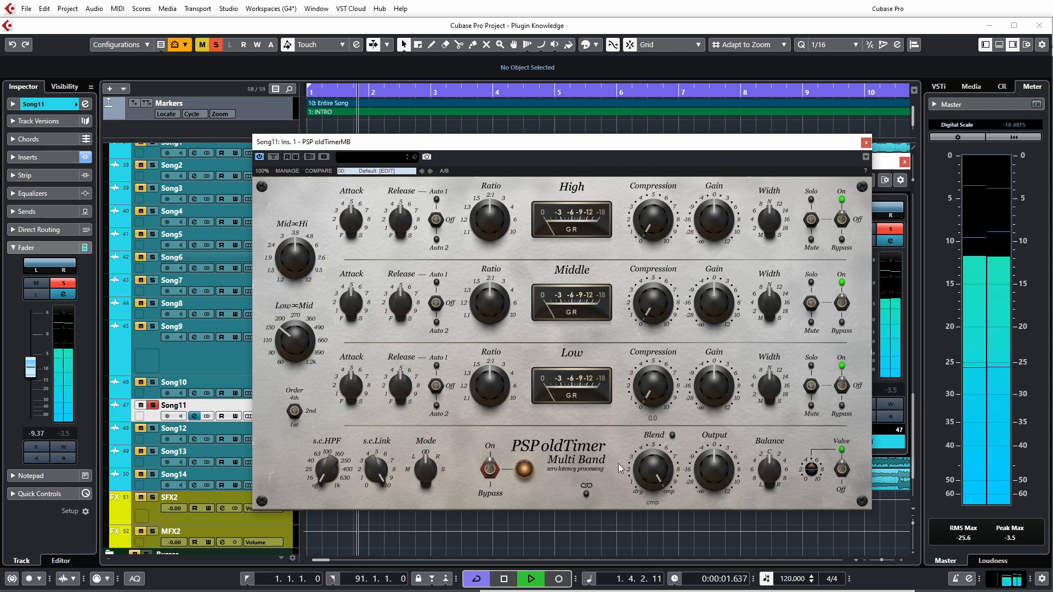
click(585, 495)
drag(647, 388, 650, 361)
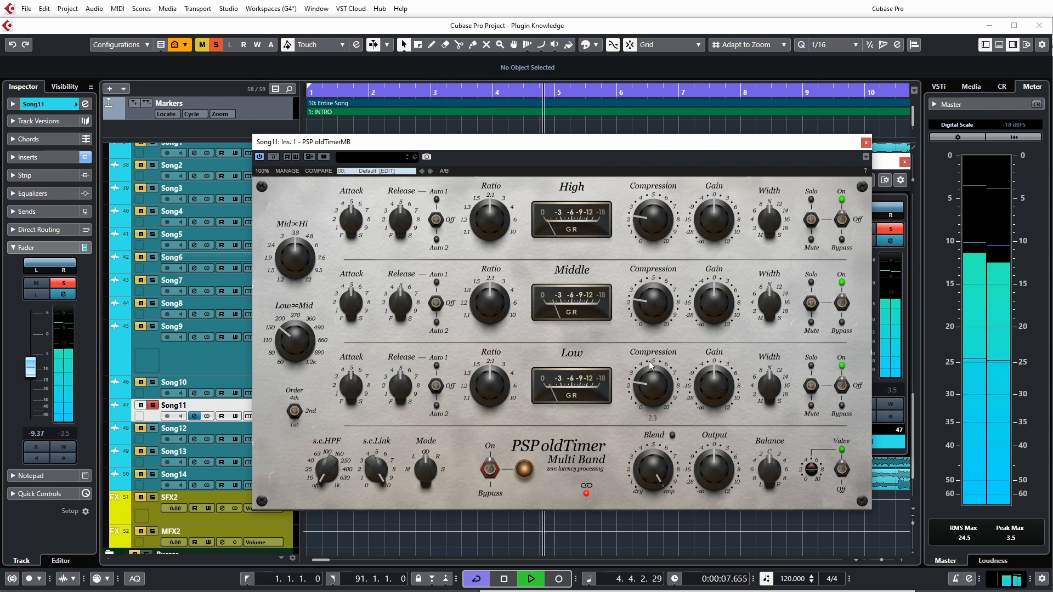
Unlink the bands and adjust the middle band's compression alone, dropping it to 0.8 and settling at 1.9
click(586, 494)
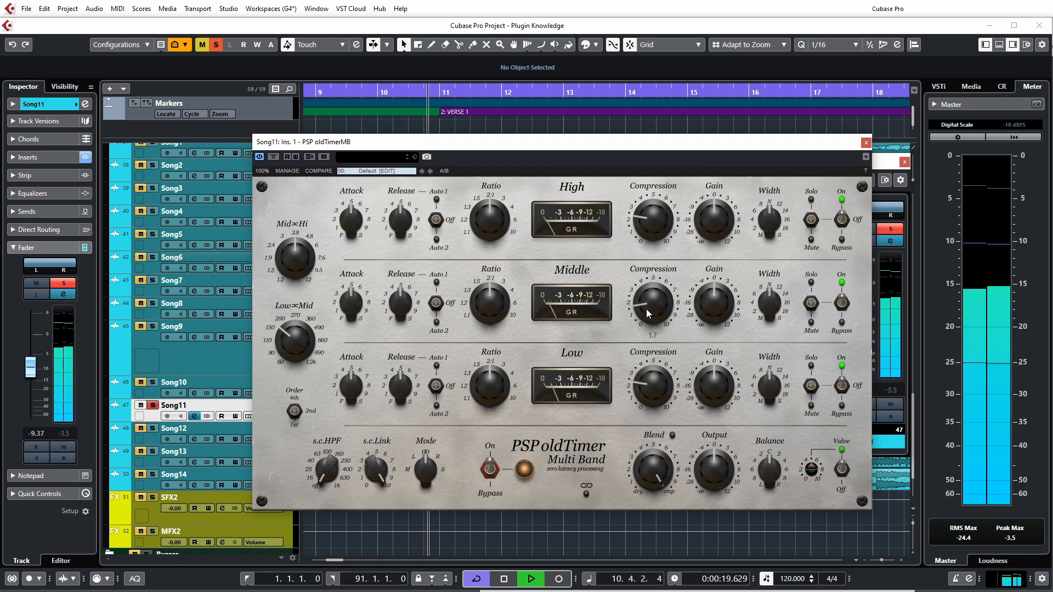
drag(647, 314, 665, 352)
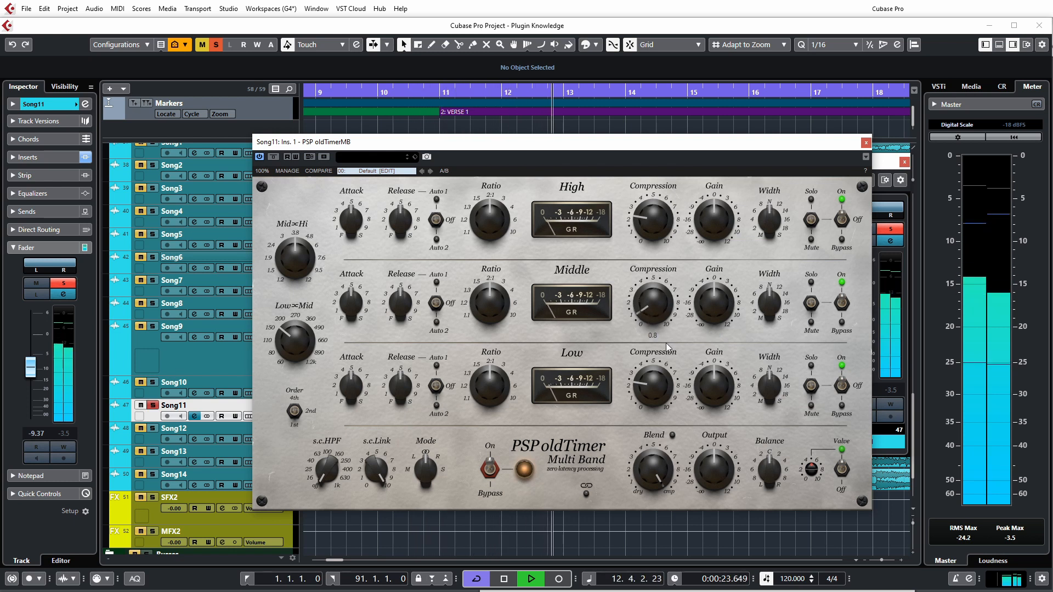
mouse_move(650, 313)
mouse_down()
mouse_move(654, 327)
mouse_move(649, 296)
mouse_up()
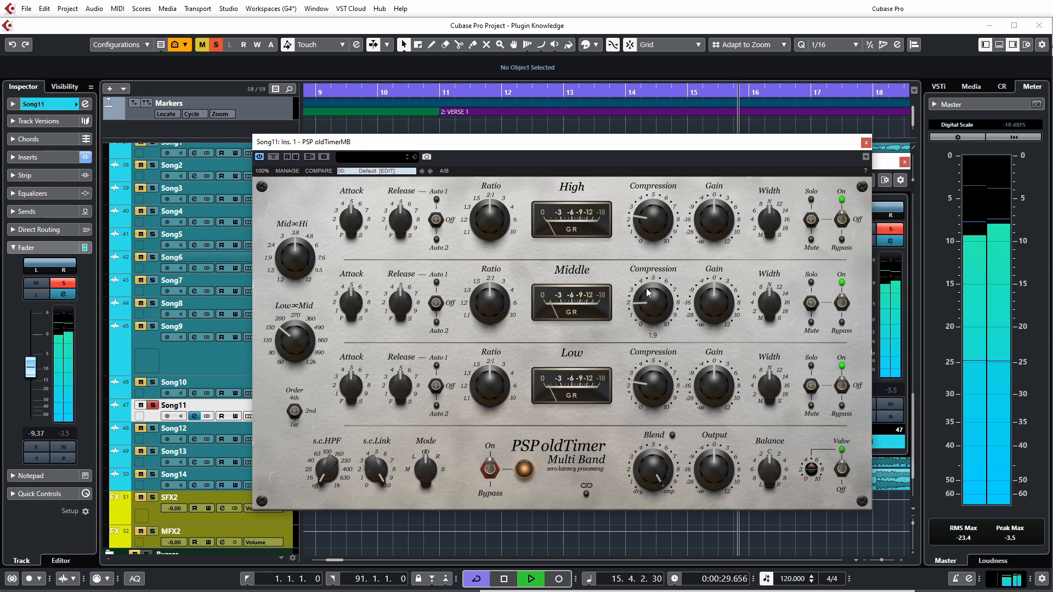
Raise the middle band's gain to 5.07 to hear the change, reset it to 0.00, and stop playback
drag(721, 316, 719, 283)
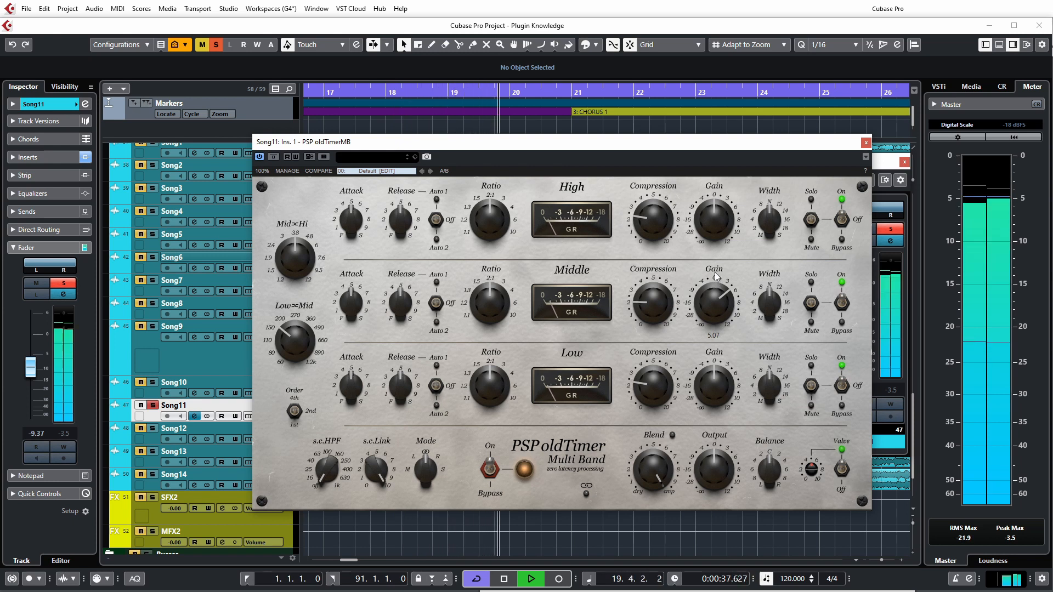
double_click(722, 303)
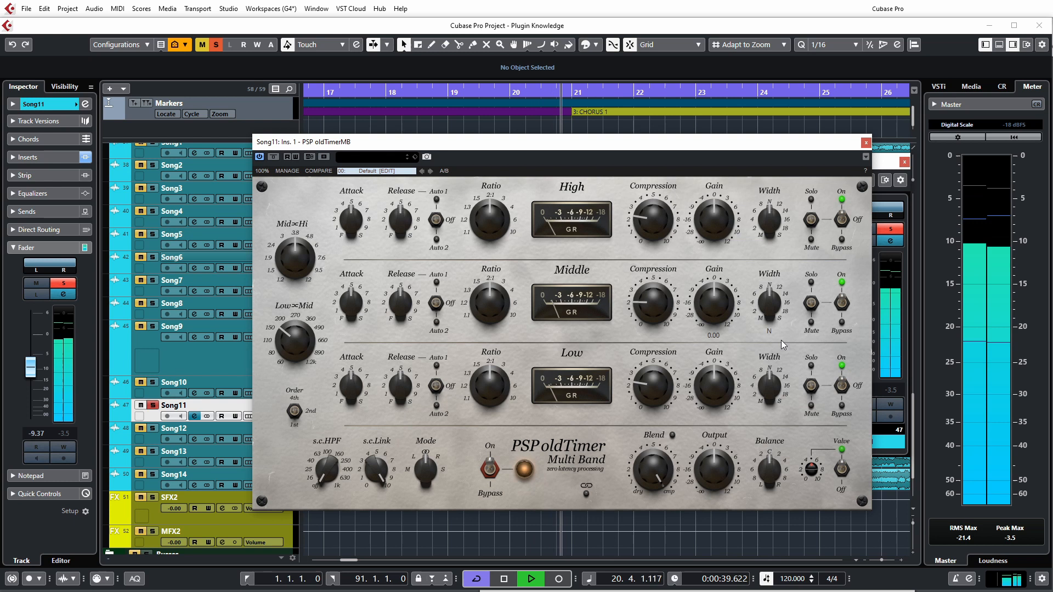
key(space)
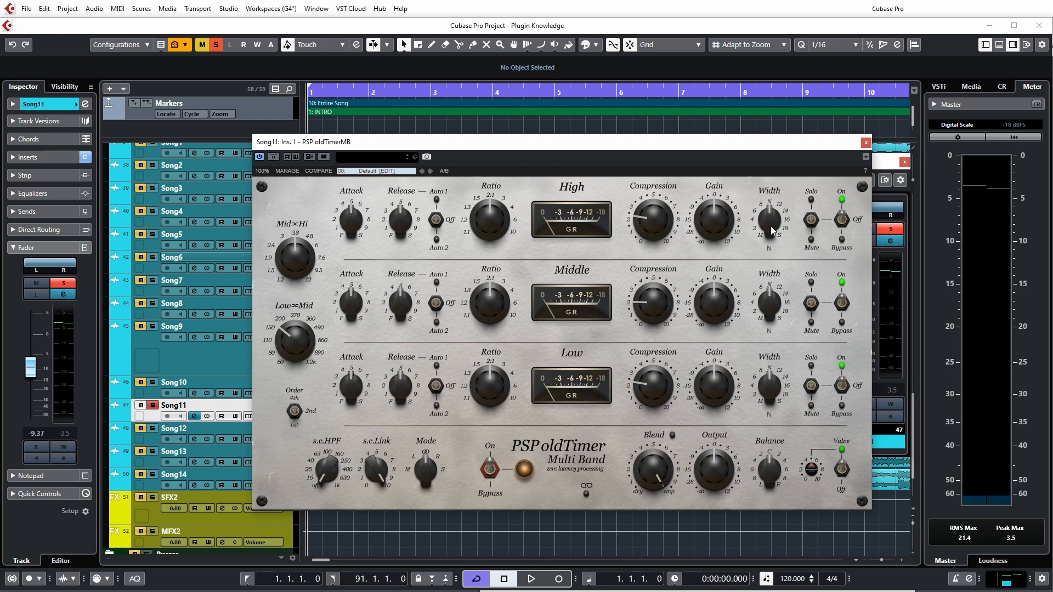
Restart playback, briefly solo the high band, and widen the high band's stereo width to 19.7
key(space)
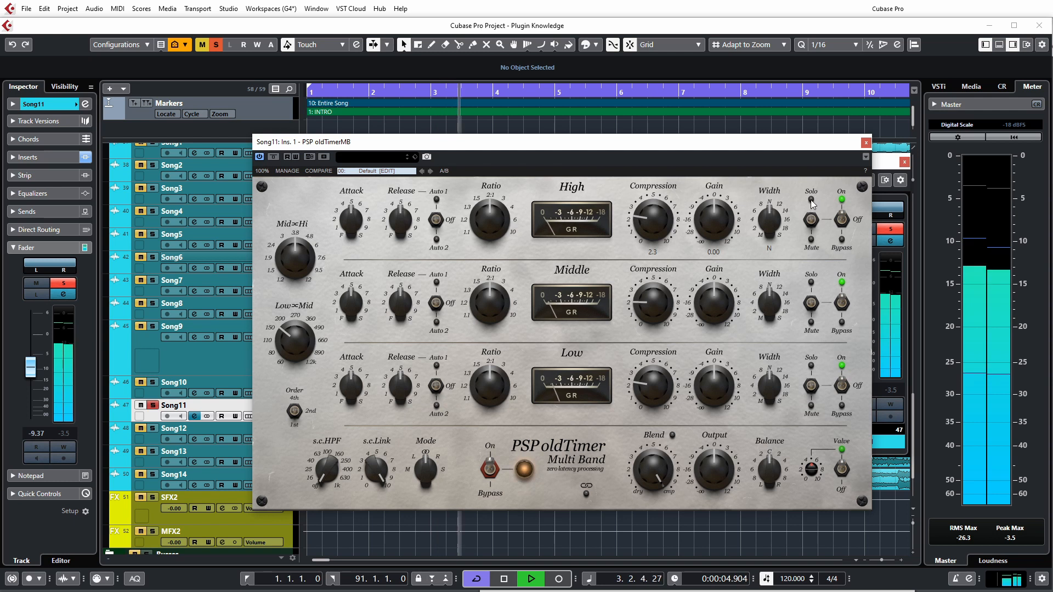
click(812, 226)
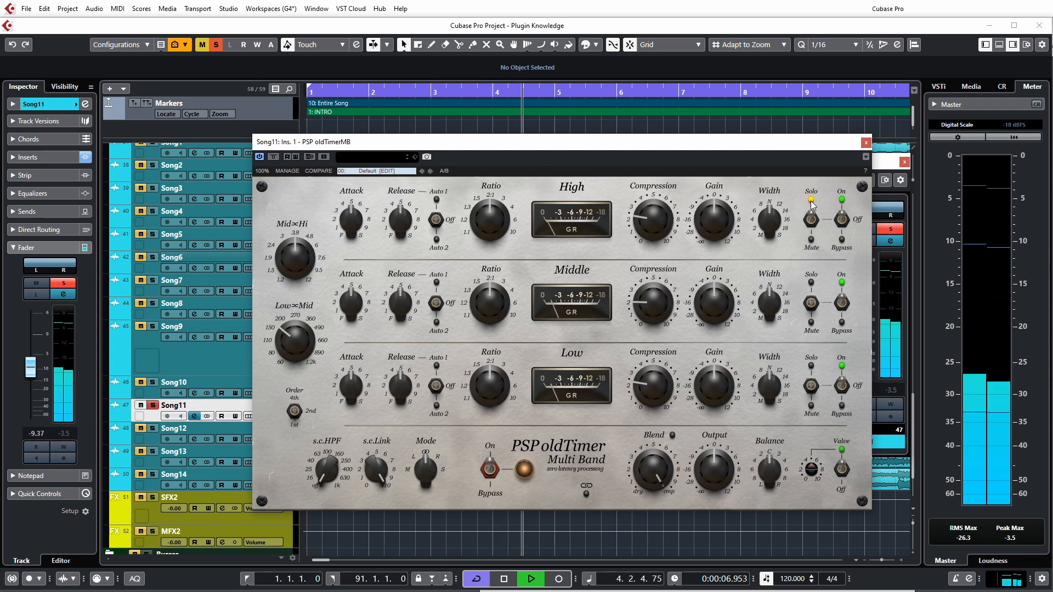
click(812, 219)
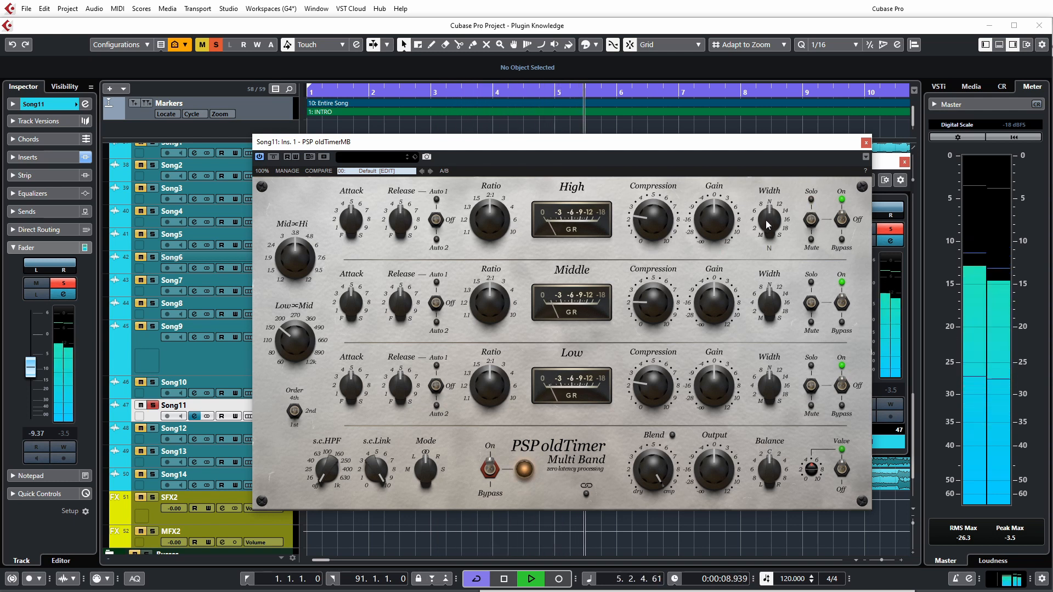
drag(774, 219, 786, 157)
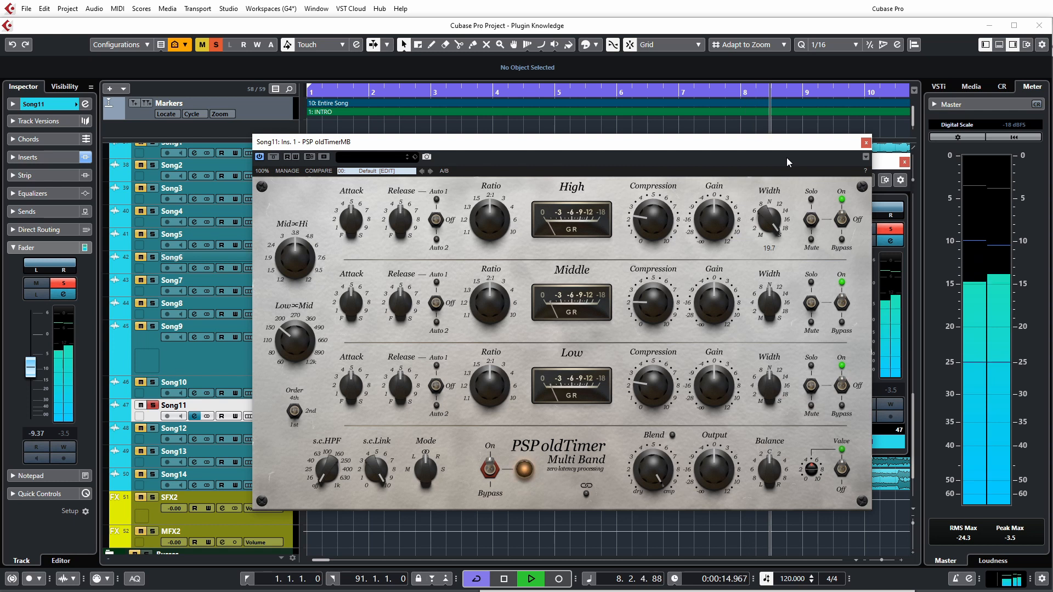
Return the high band's stereo width to neutral (N) and stop playback
drag(787, 157, 773, 175)
drag(769, 218, 768, 277)
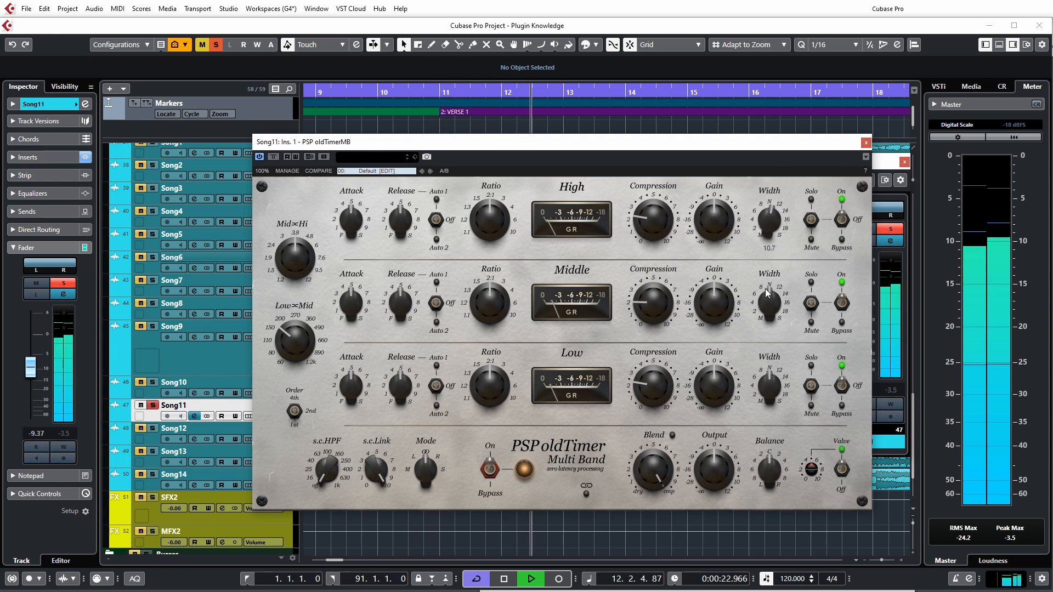
key(space)
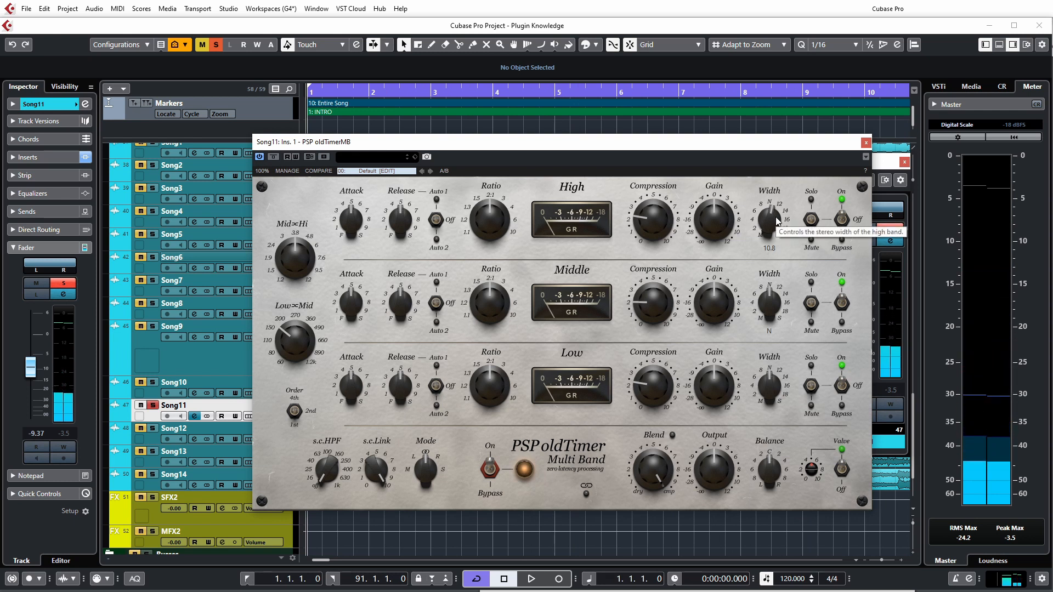
drag(769, 245, 769, 236)
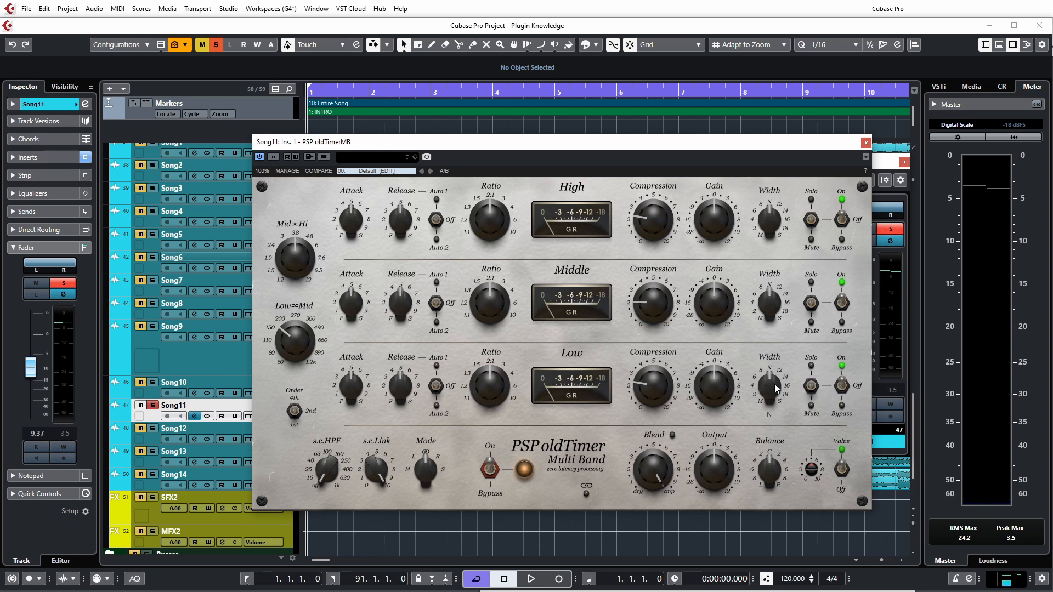
Restart playback, solo the low band, and narrow its stereo width to mono (M)
key(space)
click(812, 386)
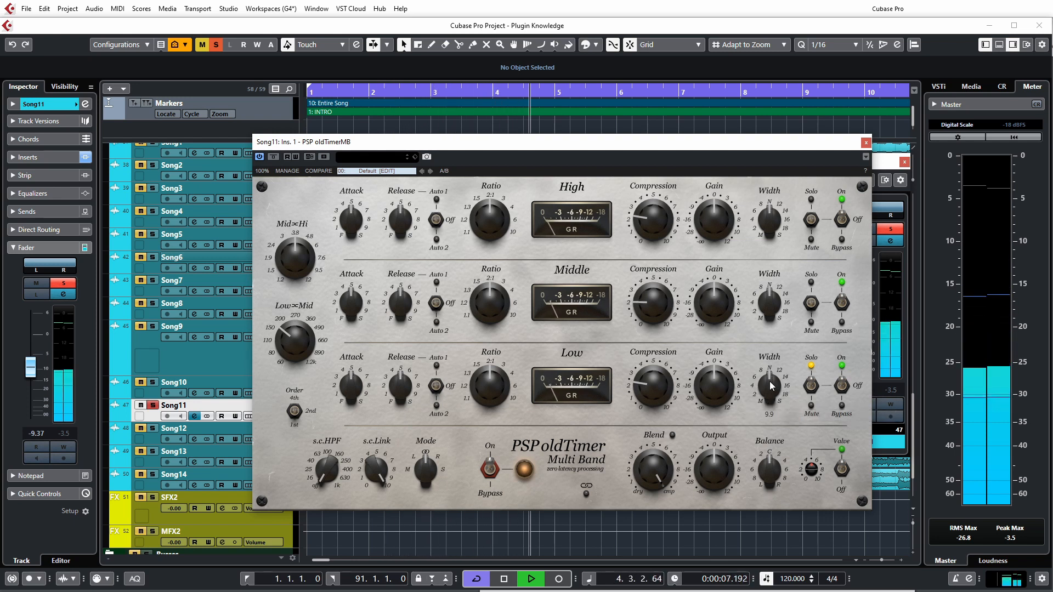
drag(771, 385, 767, 395)
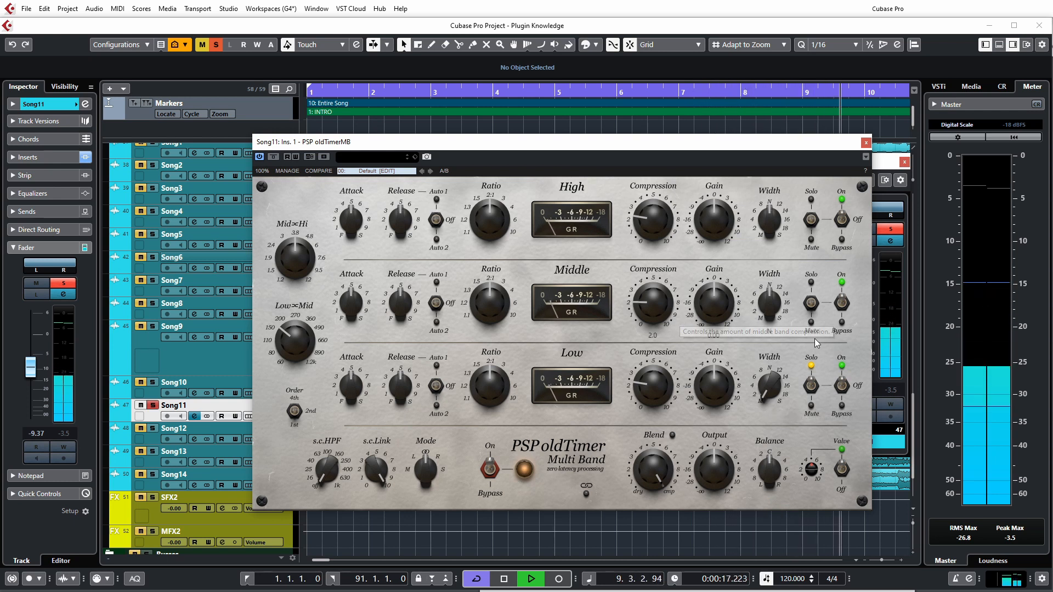
Switch the solo from the low band to the middle band, then clear the middle band's solo and mute
click(810, 296)
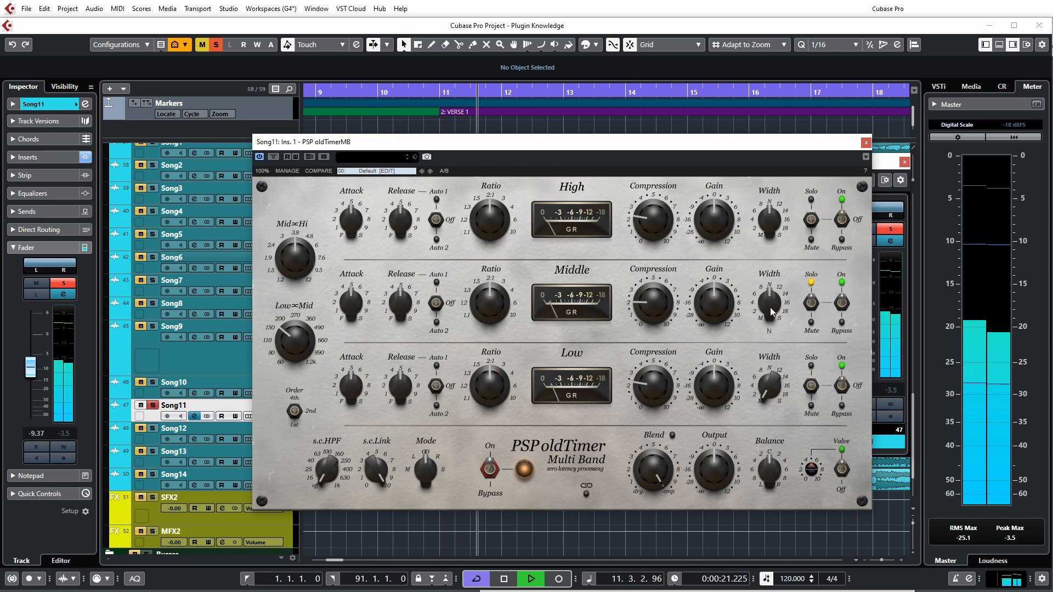
click(812, 308)
click(814, 308)
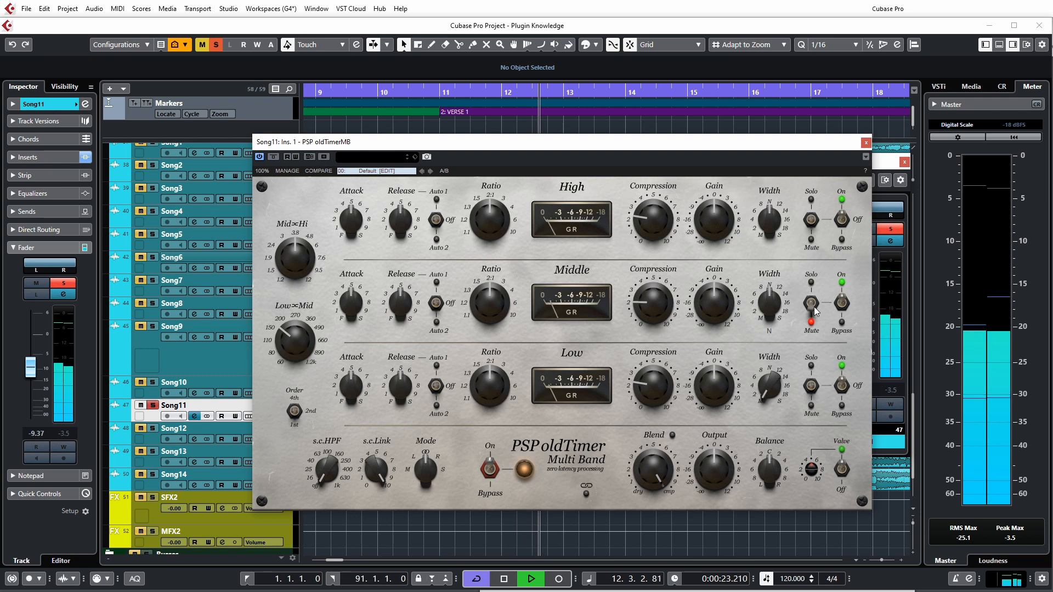
Solo the high band, widen its stereo width to 15.9, and turn its solo off
click(811, 221)
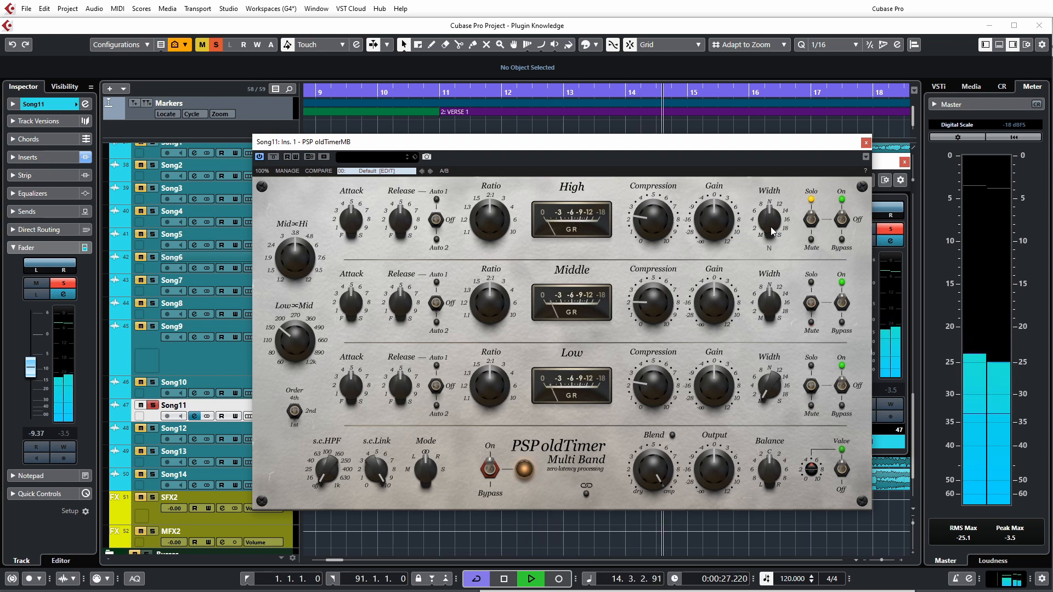
mouse_move(776, 390)
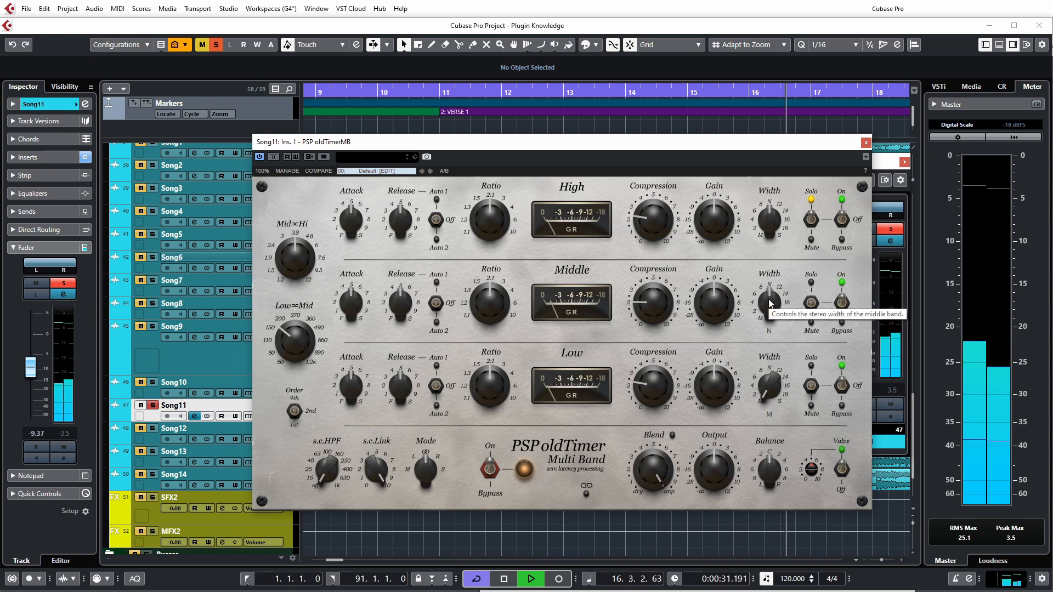
drag(769, 220, 769, 173)
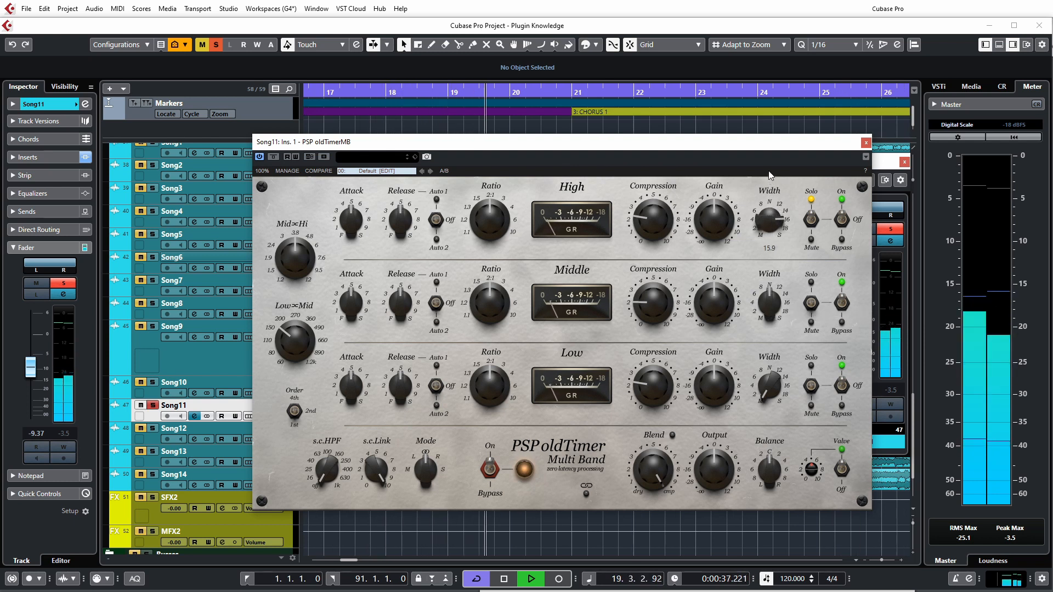
click(811, 224)
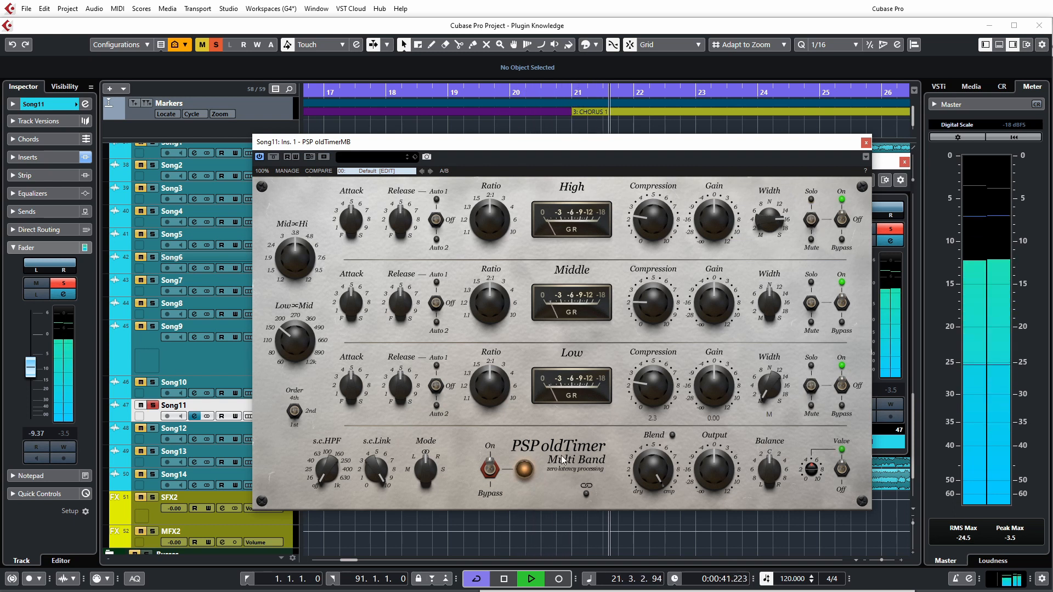
Toggle the plug-in's bypass to compare the dry and processed sound, leaving it bypassed
click(489, 475)
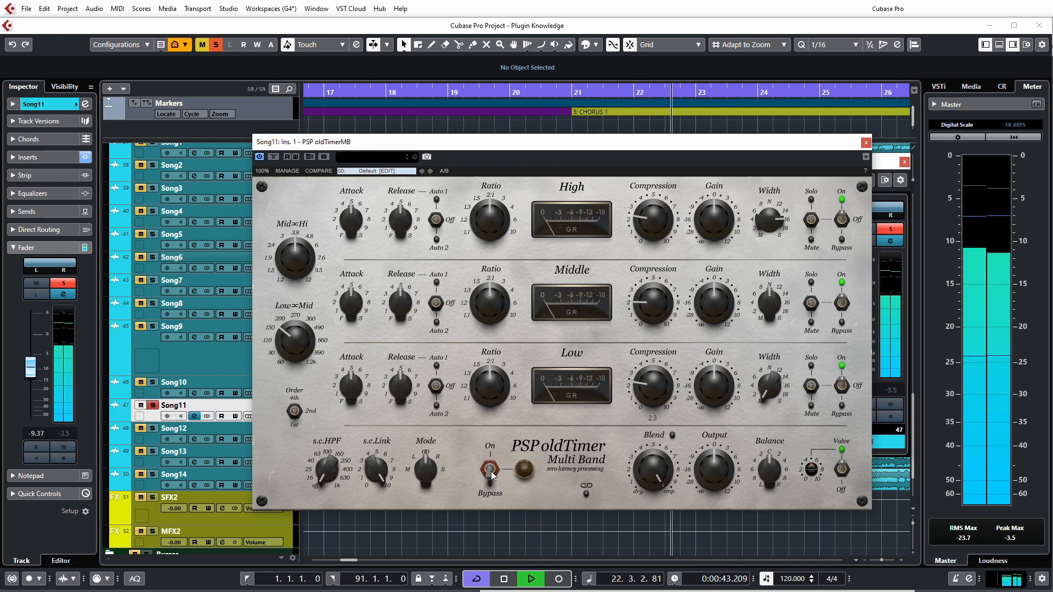
click(496, 480)
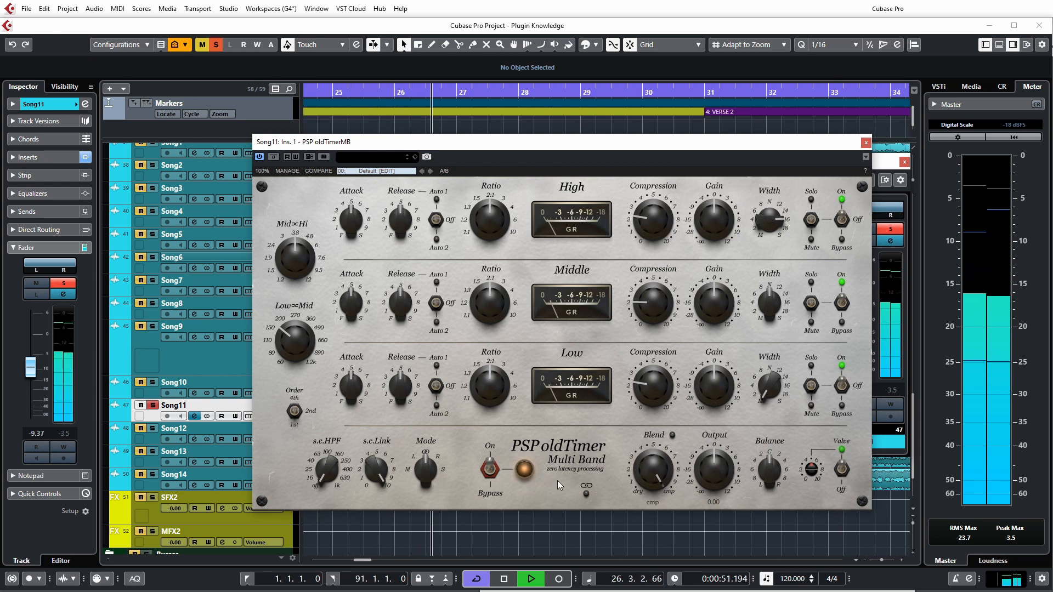
click(486, 473)
Link the bands, raise their gain to 1.86, re-engage the processing, and settle the linked gain at 1.01
click(586, 493)
mouse_move(713, 386)
drag(713, 386, 714, 383)
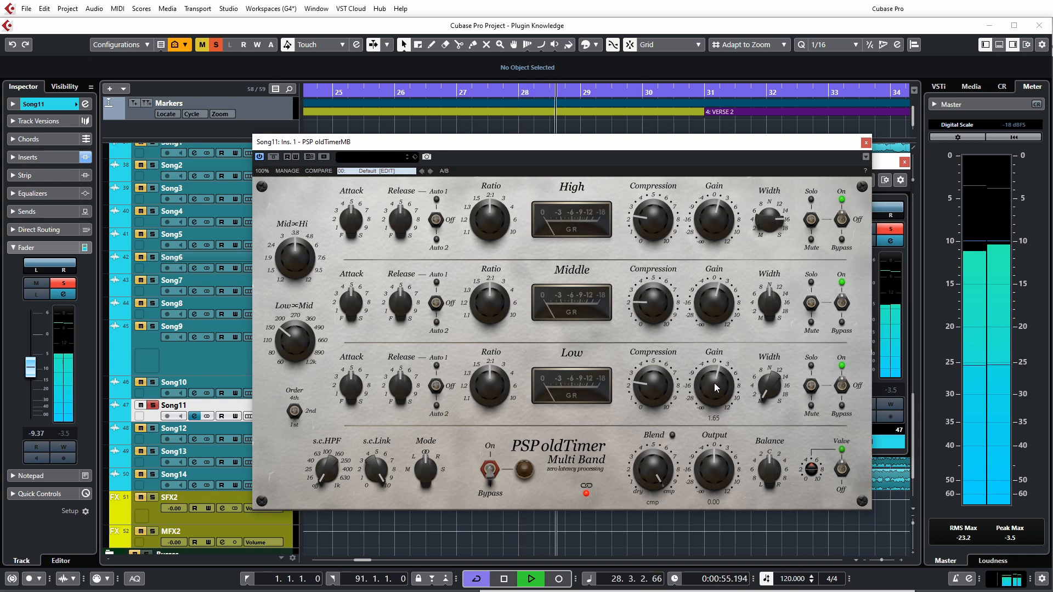
click(492, 466)
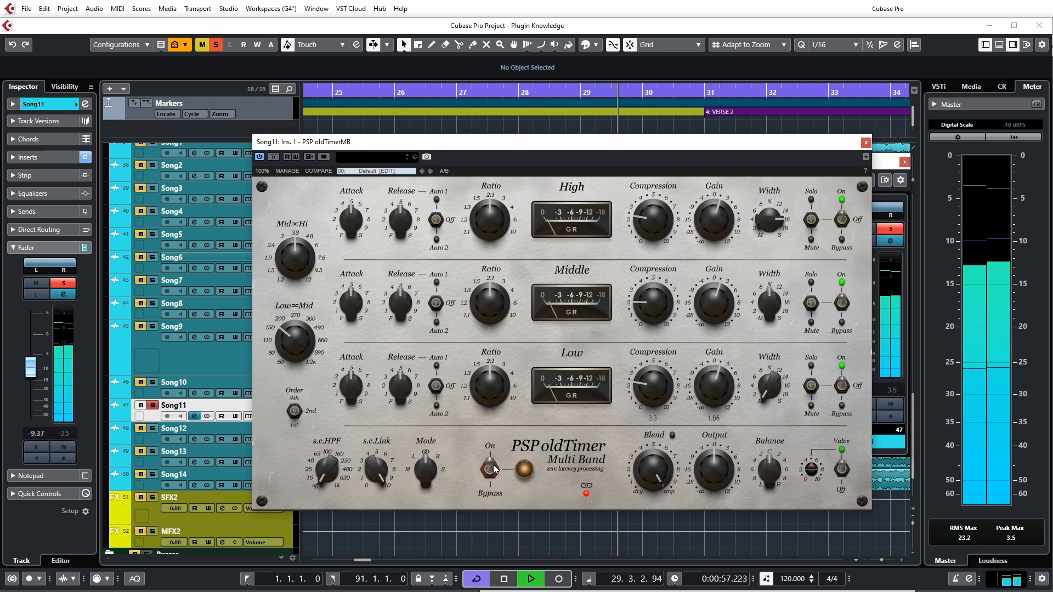
drag(706, 393, 707, 400)
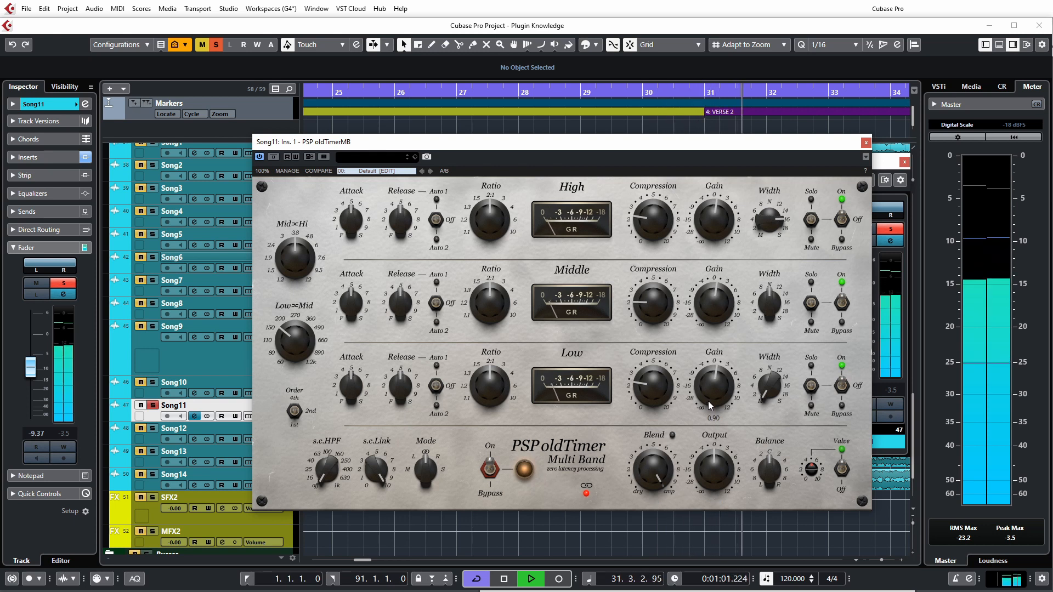
Compare the gain-matched compression against bypass twice, leave the plug-in engaged, and stop playback
click(493, 474)
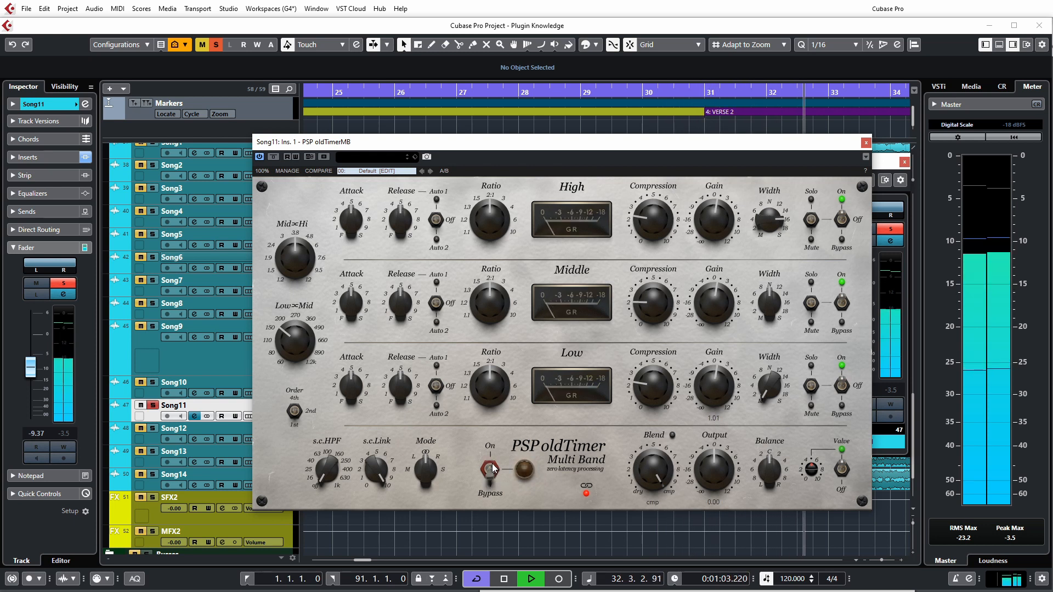
click(491, 468)
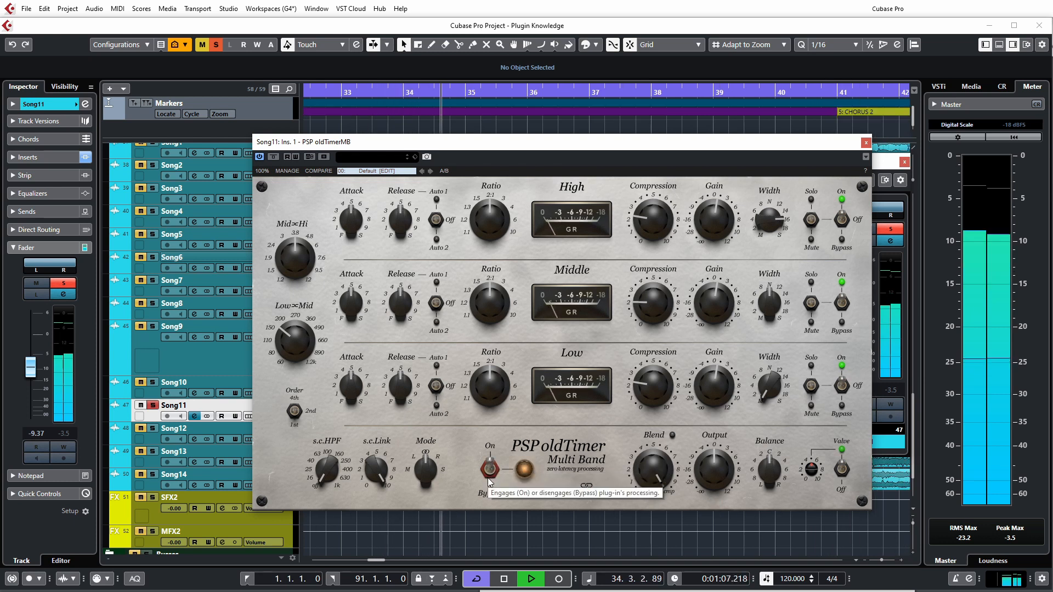
click(488, 479)
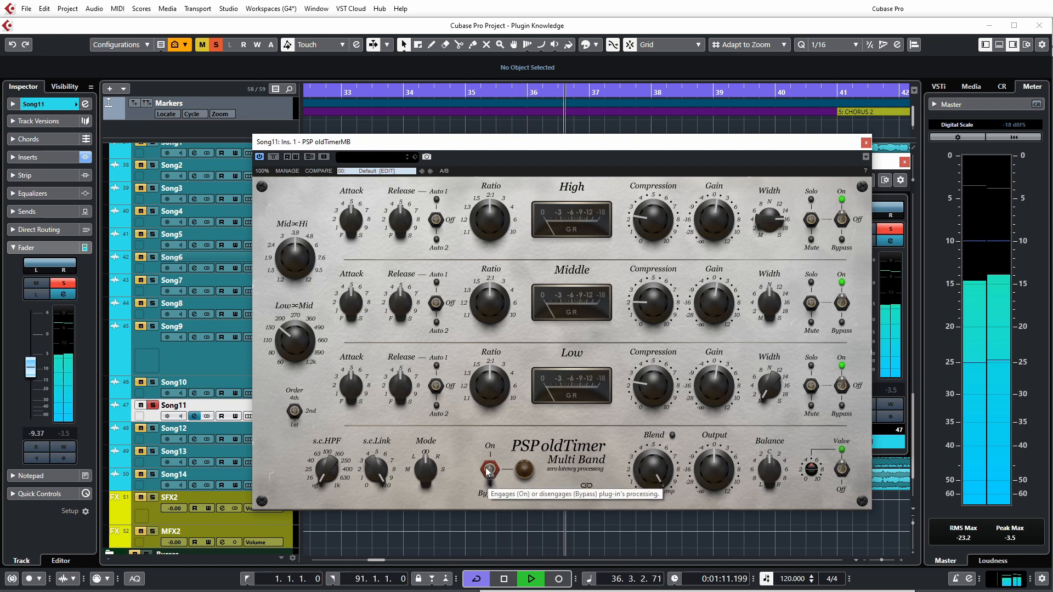
click(488, 465)
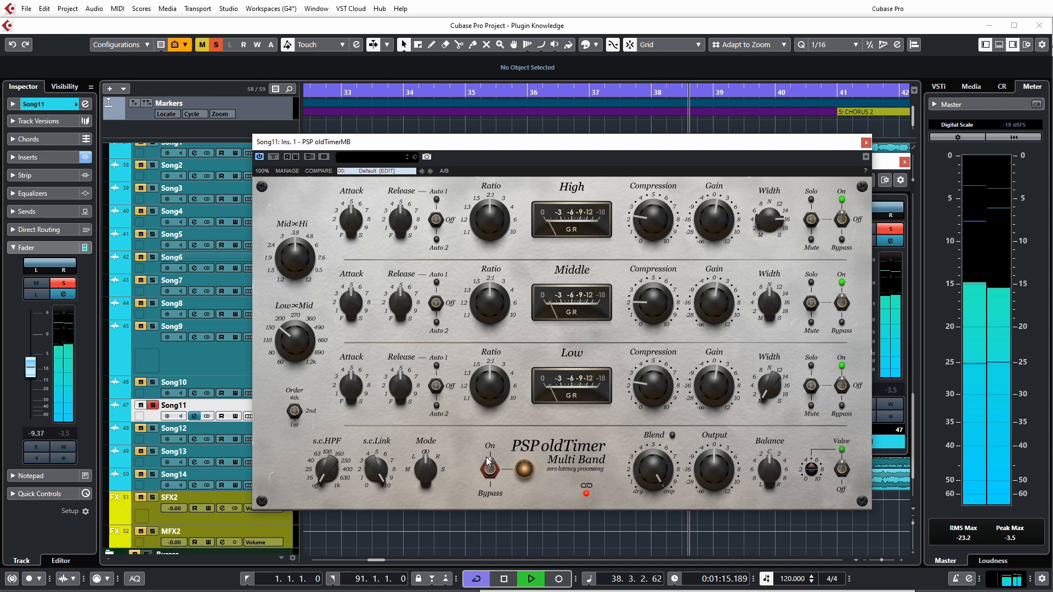
key(space)
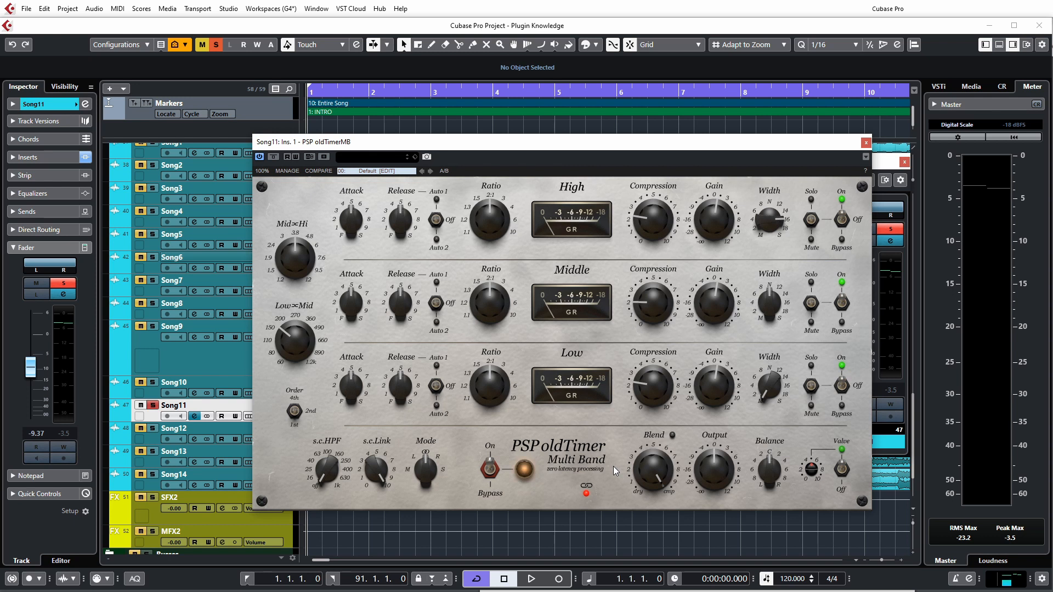
drag(518, 147, 520, 155)
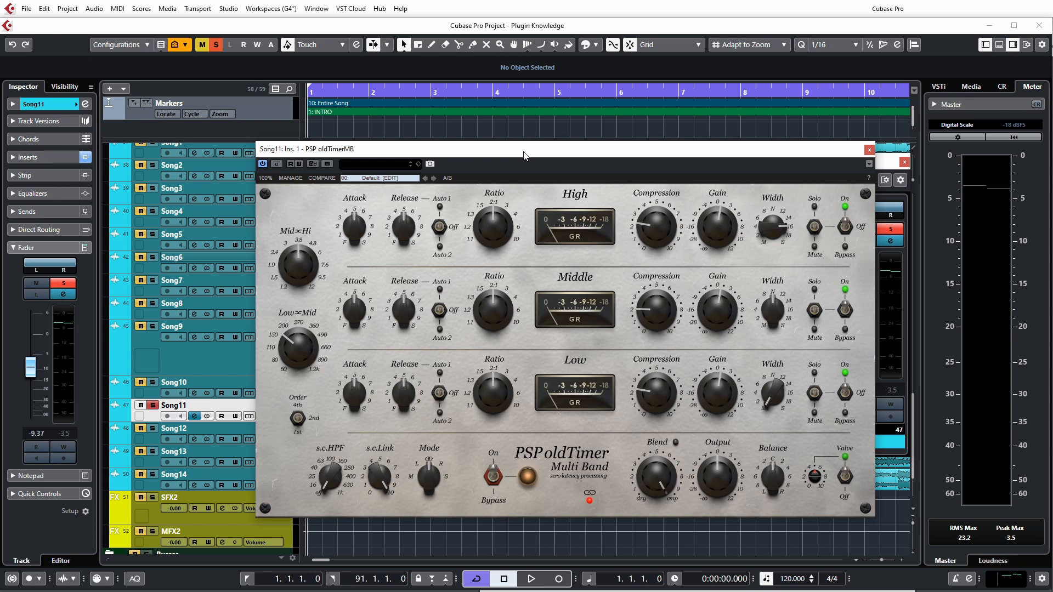
mouse_move(790, 255)
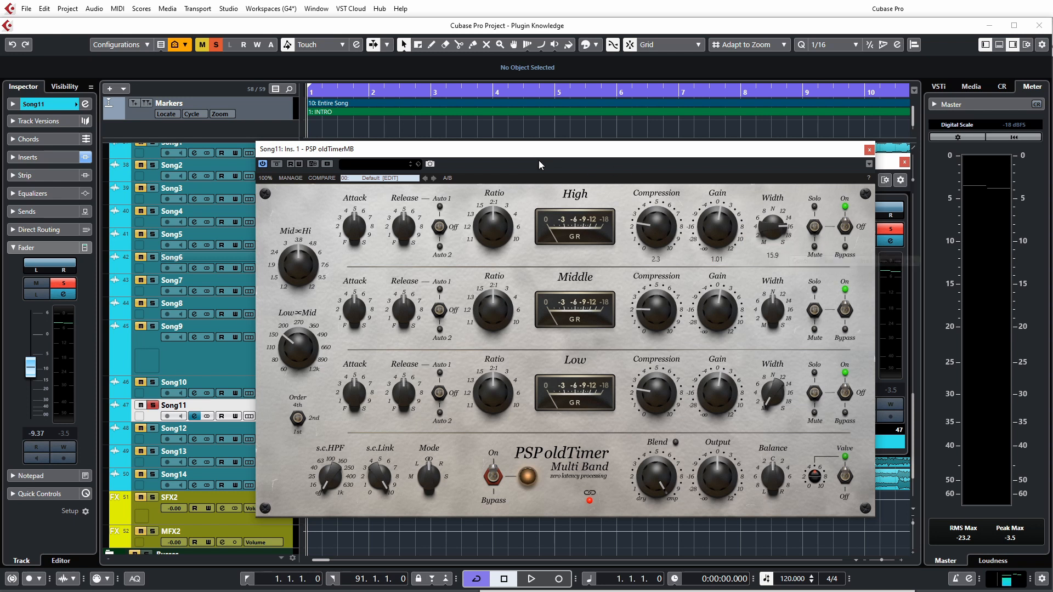
mouse_move(538, 156)
mouse_down()
mouse_move(547, 155)
mouse_move(537, 155)
mouse_up()
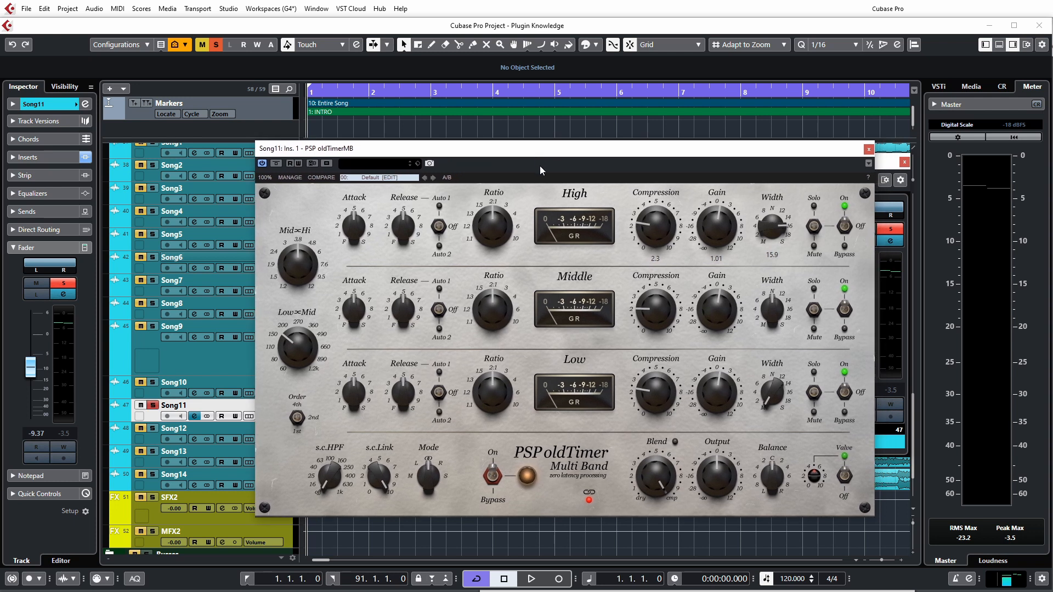